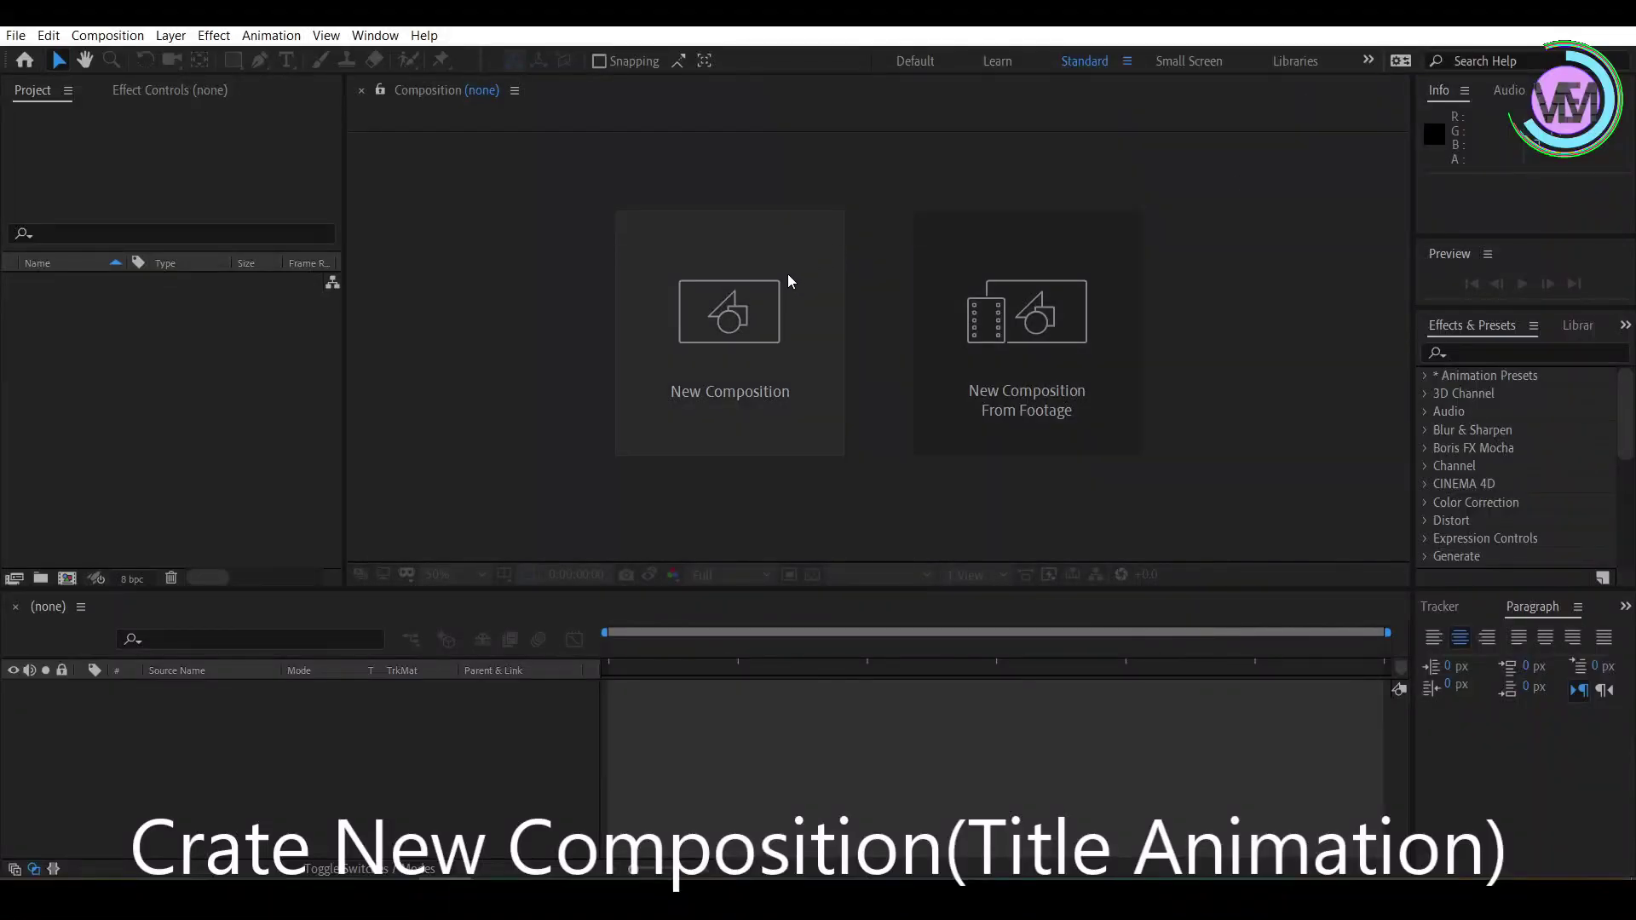
# Create a 1920×1080, 59.94 fps composition named 'Title Animation'
pyautogui.click(780, 278)
pyautogui.write('Title Animation')
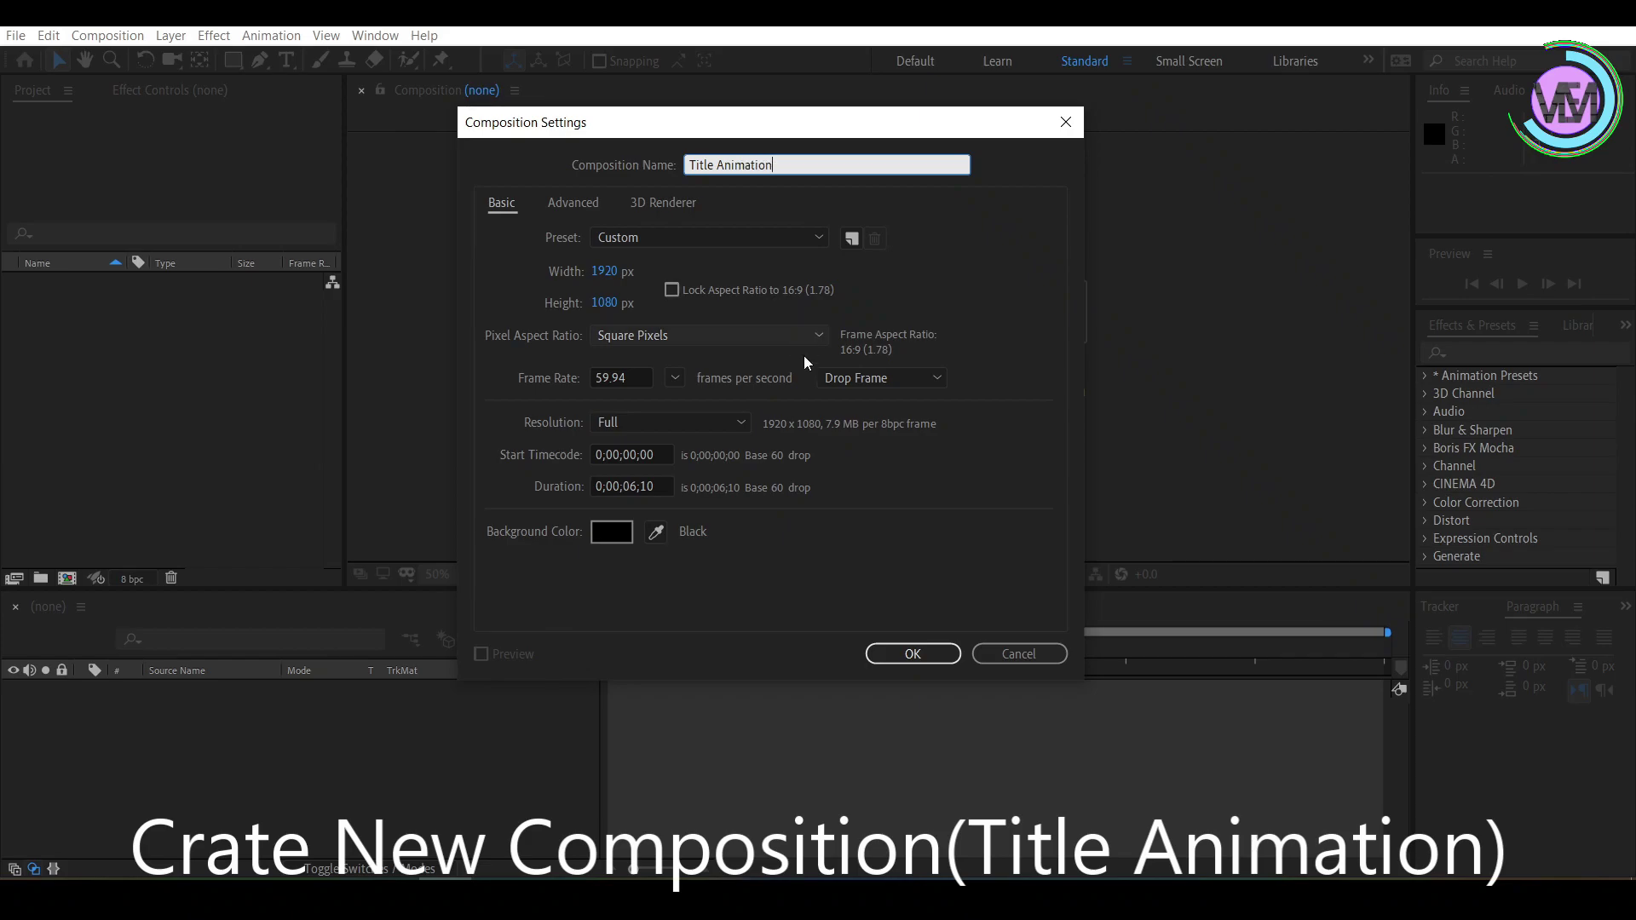
pyautogui.click(917, 652)
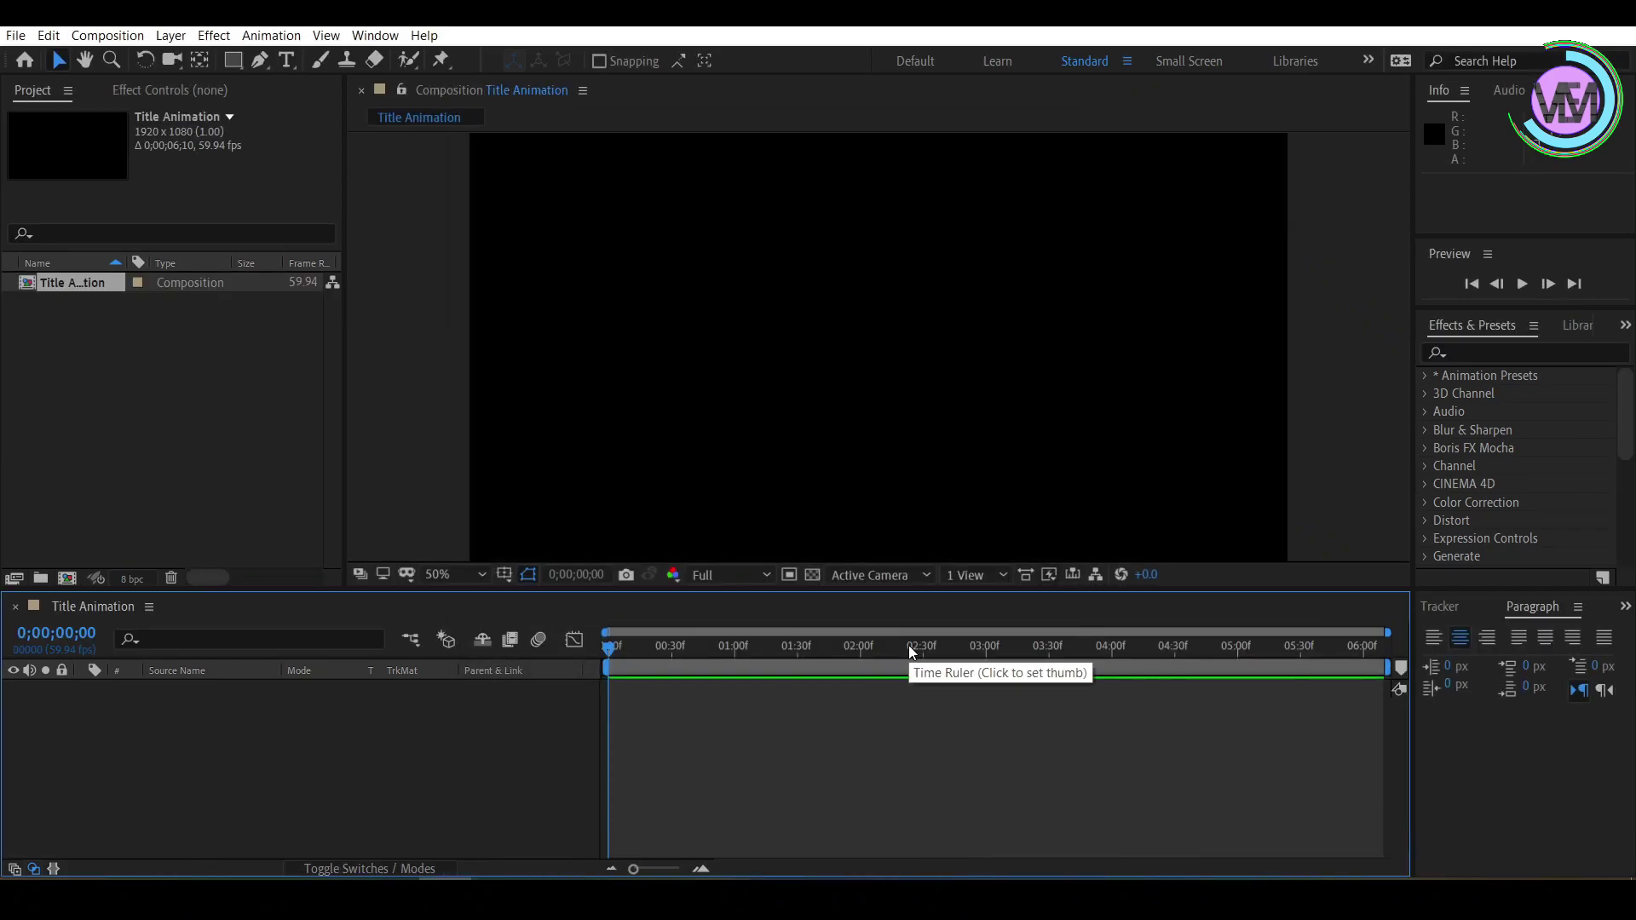
# Add a white text layer reading 'Visual' in Calisto MT Italic at 600 px
pyautogui.click(287, 61)
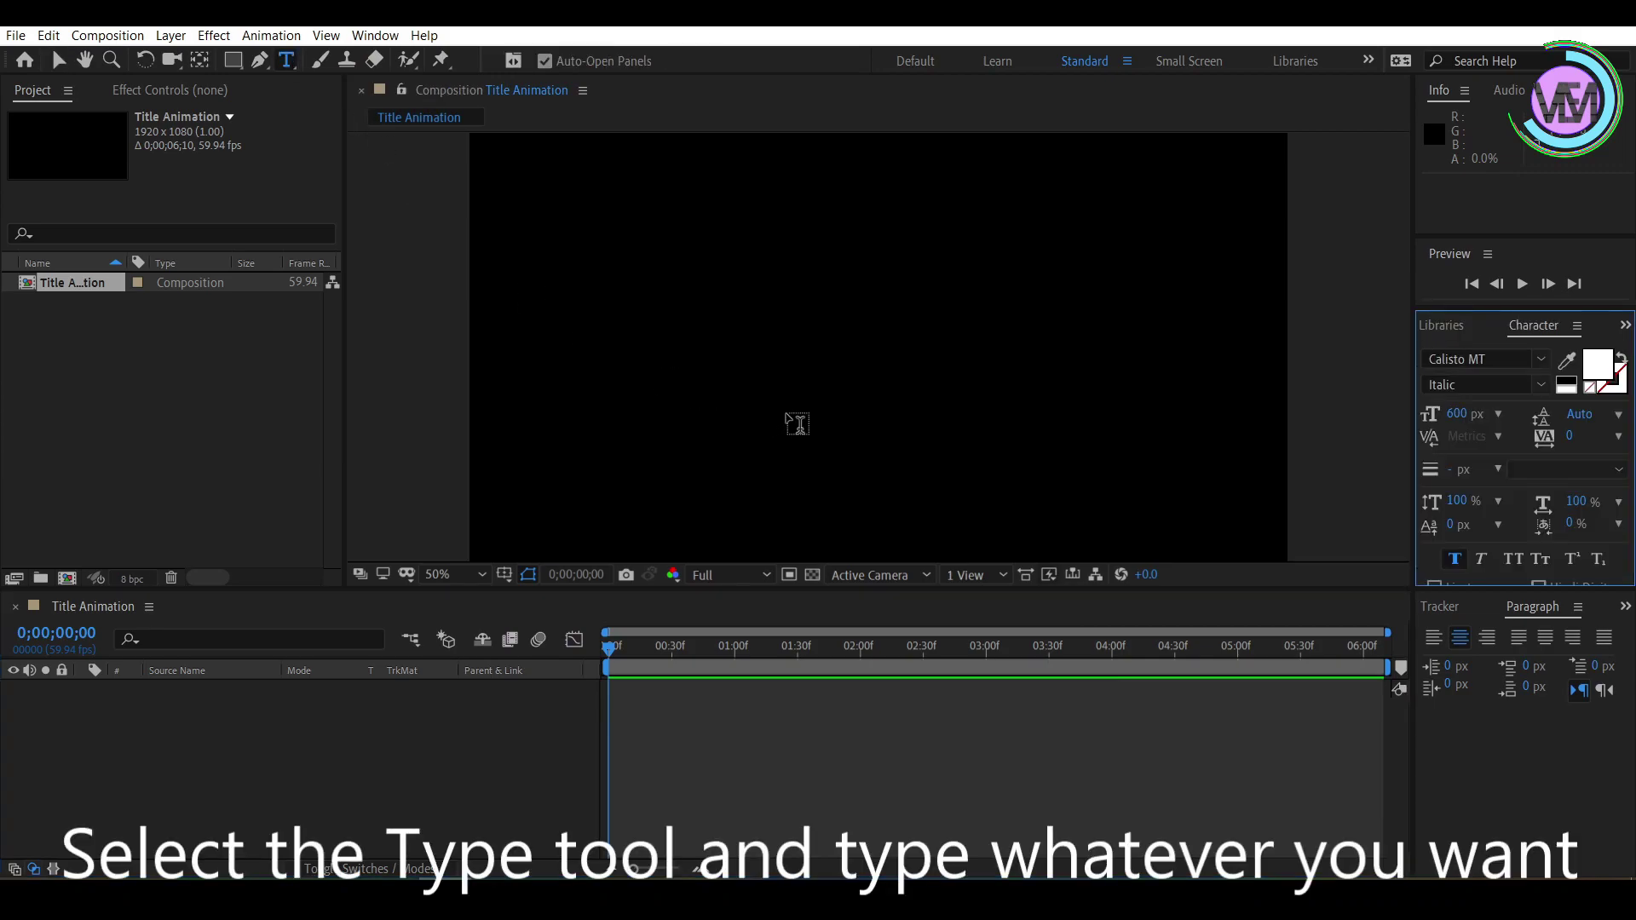
pyautogui.click(791, 409)
pyautogui.write('Vi')
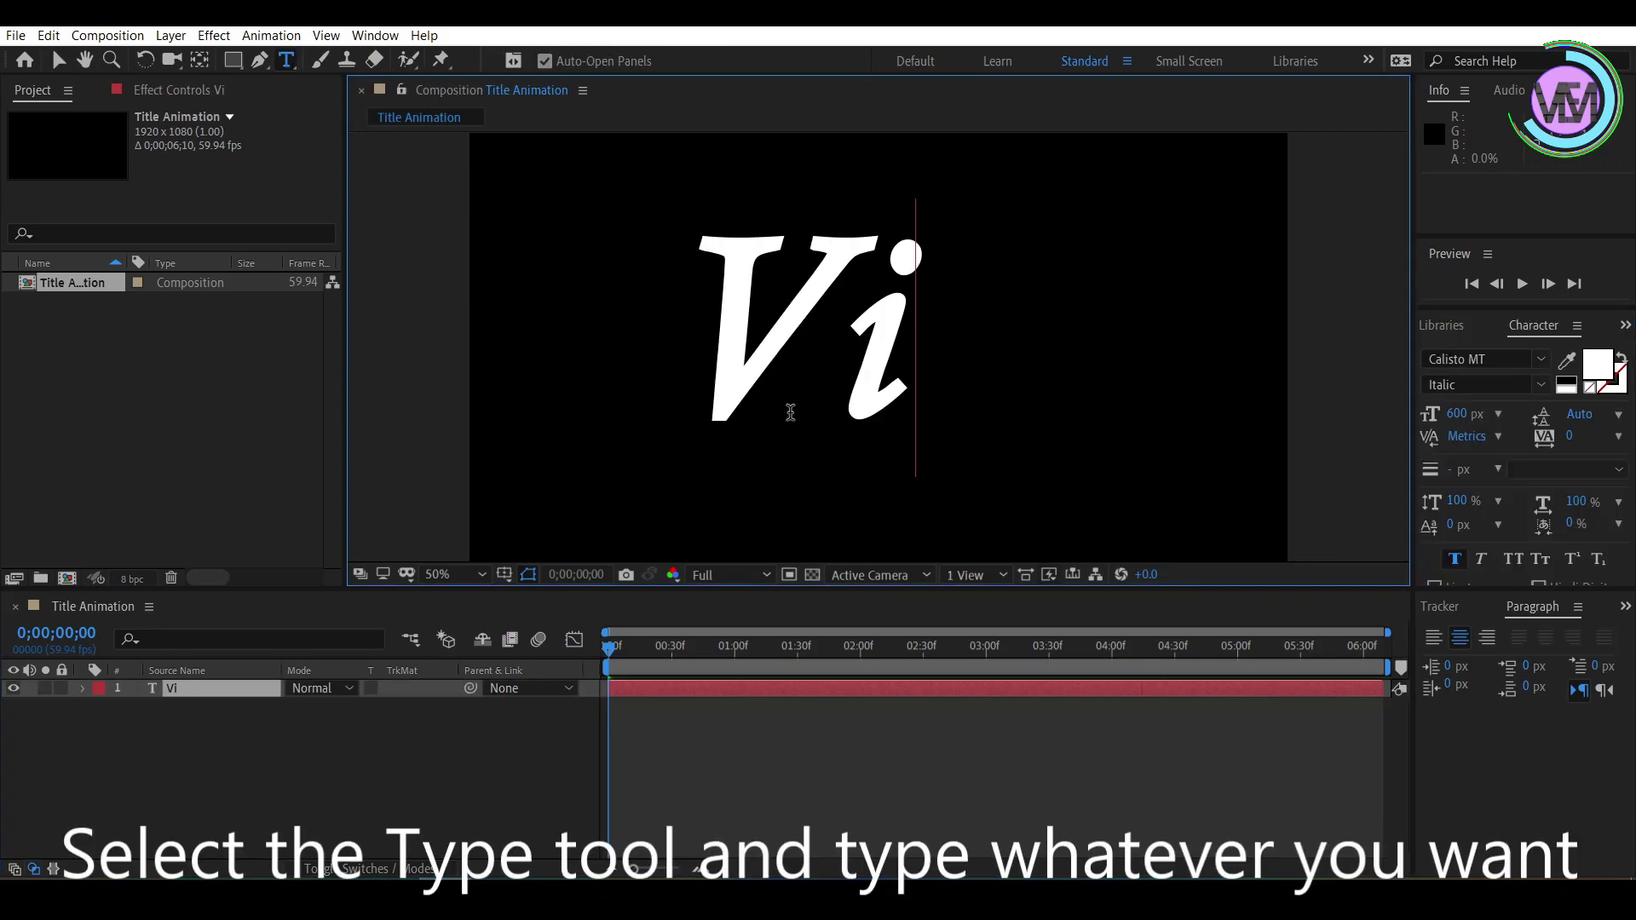
pyautogui.write('sual')
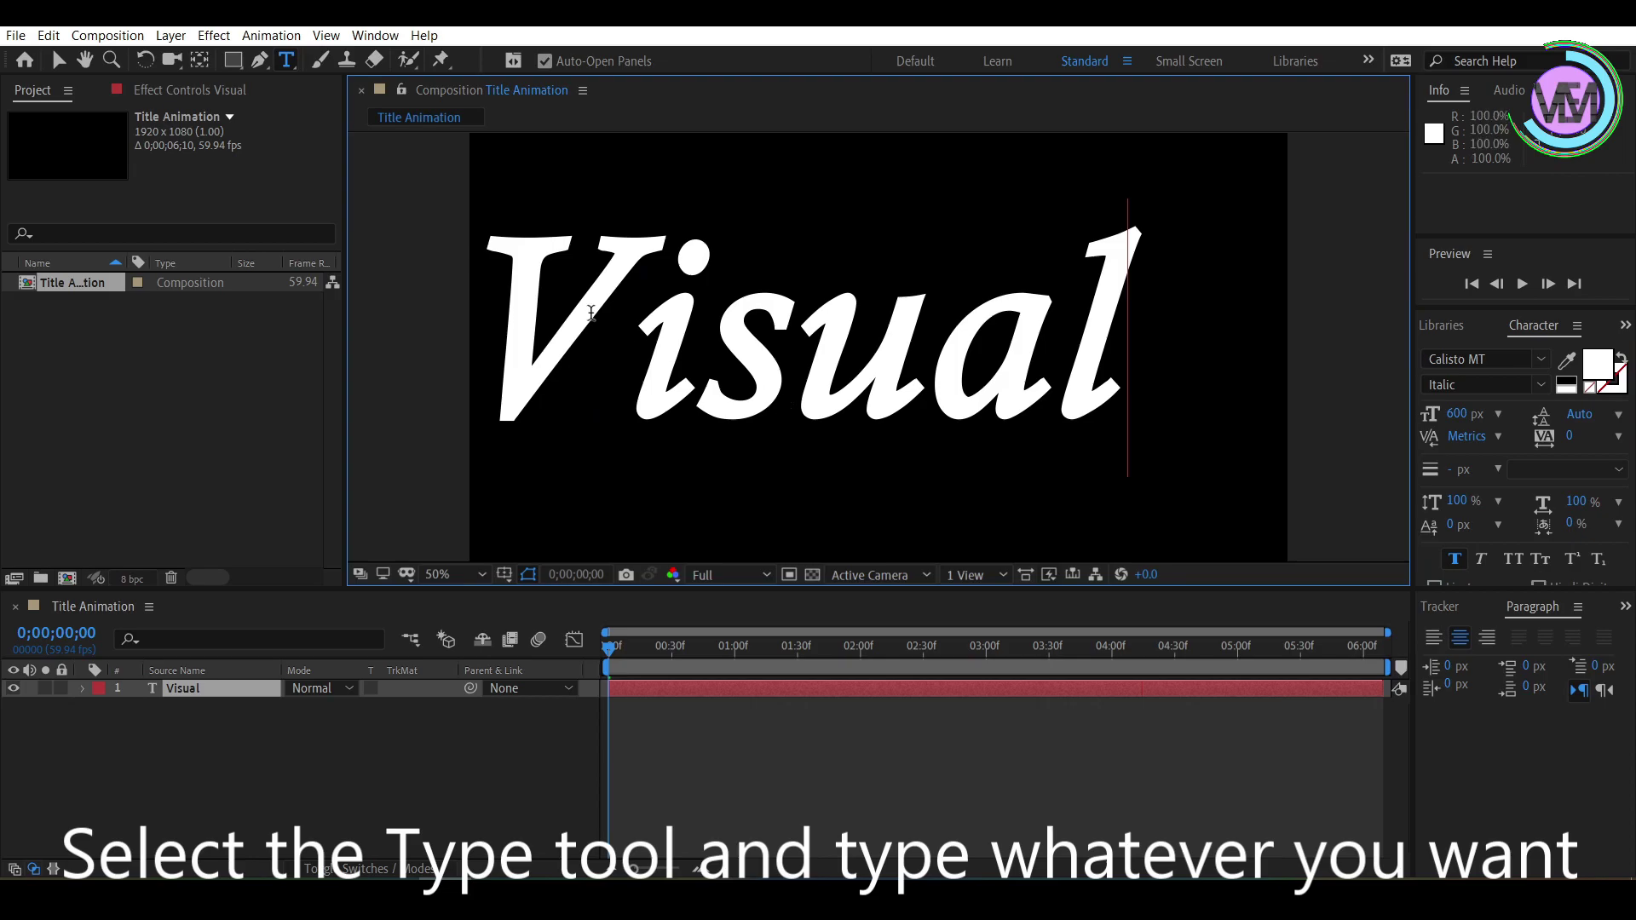
# Nudge the Visual text slightly right and down toward center-frame
pyautogui.click(59, 60)
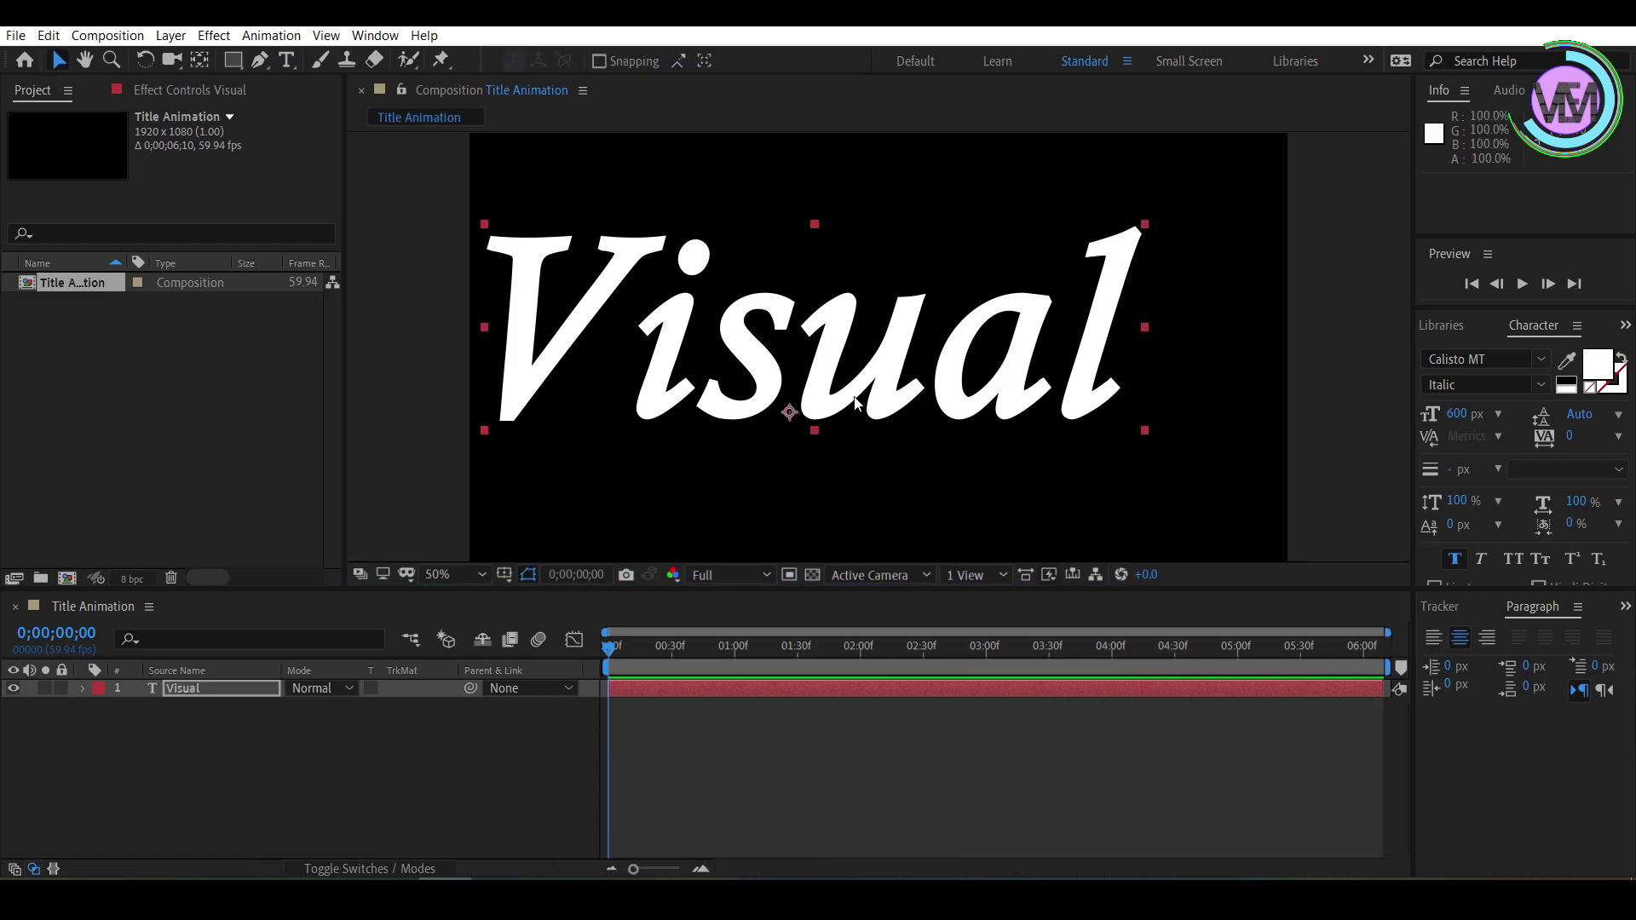
pyautogui.press(',')
pyautogui.moveTo(836, 371); pyautogui.dragTo(867, 383)
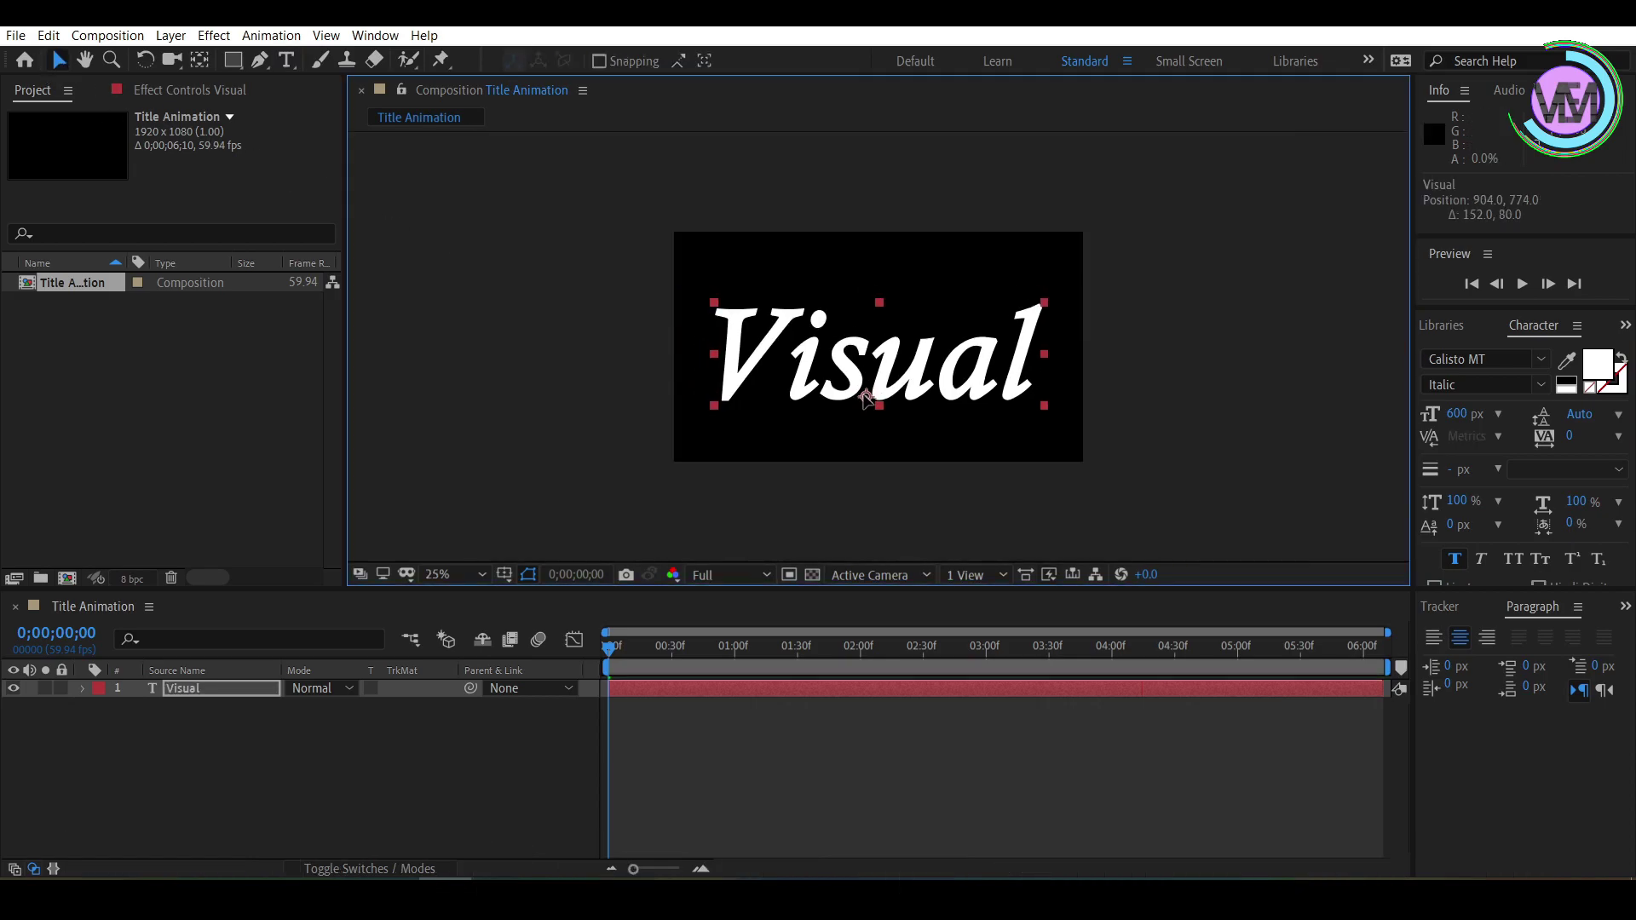
pyautogui.press('.')
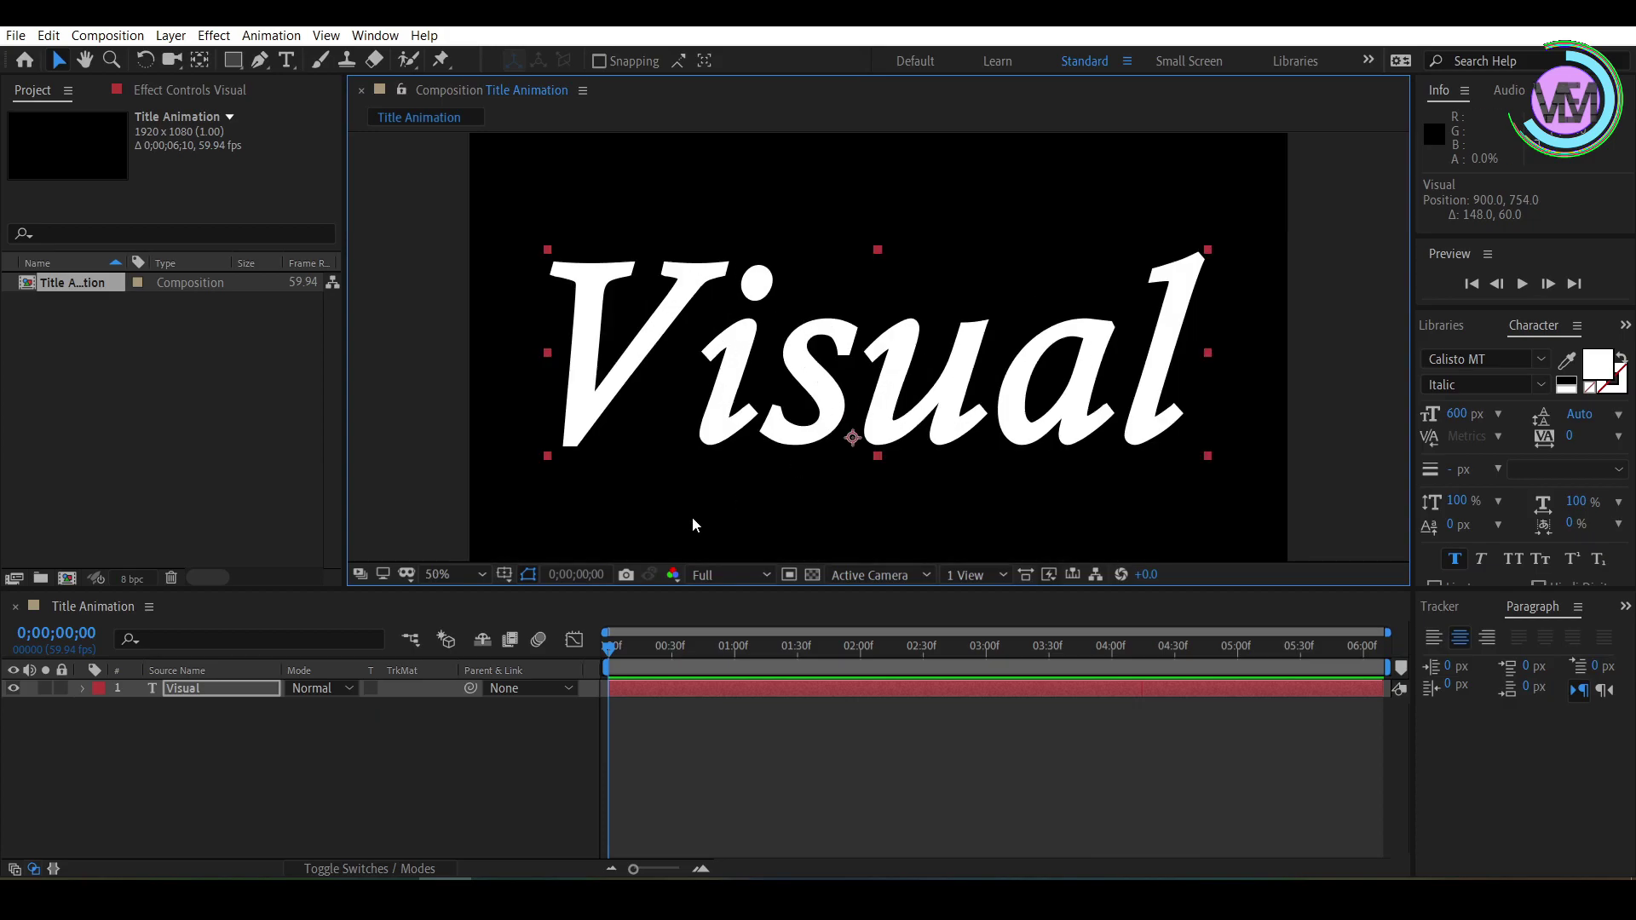
pyautogui.rightClick(191, 693)
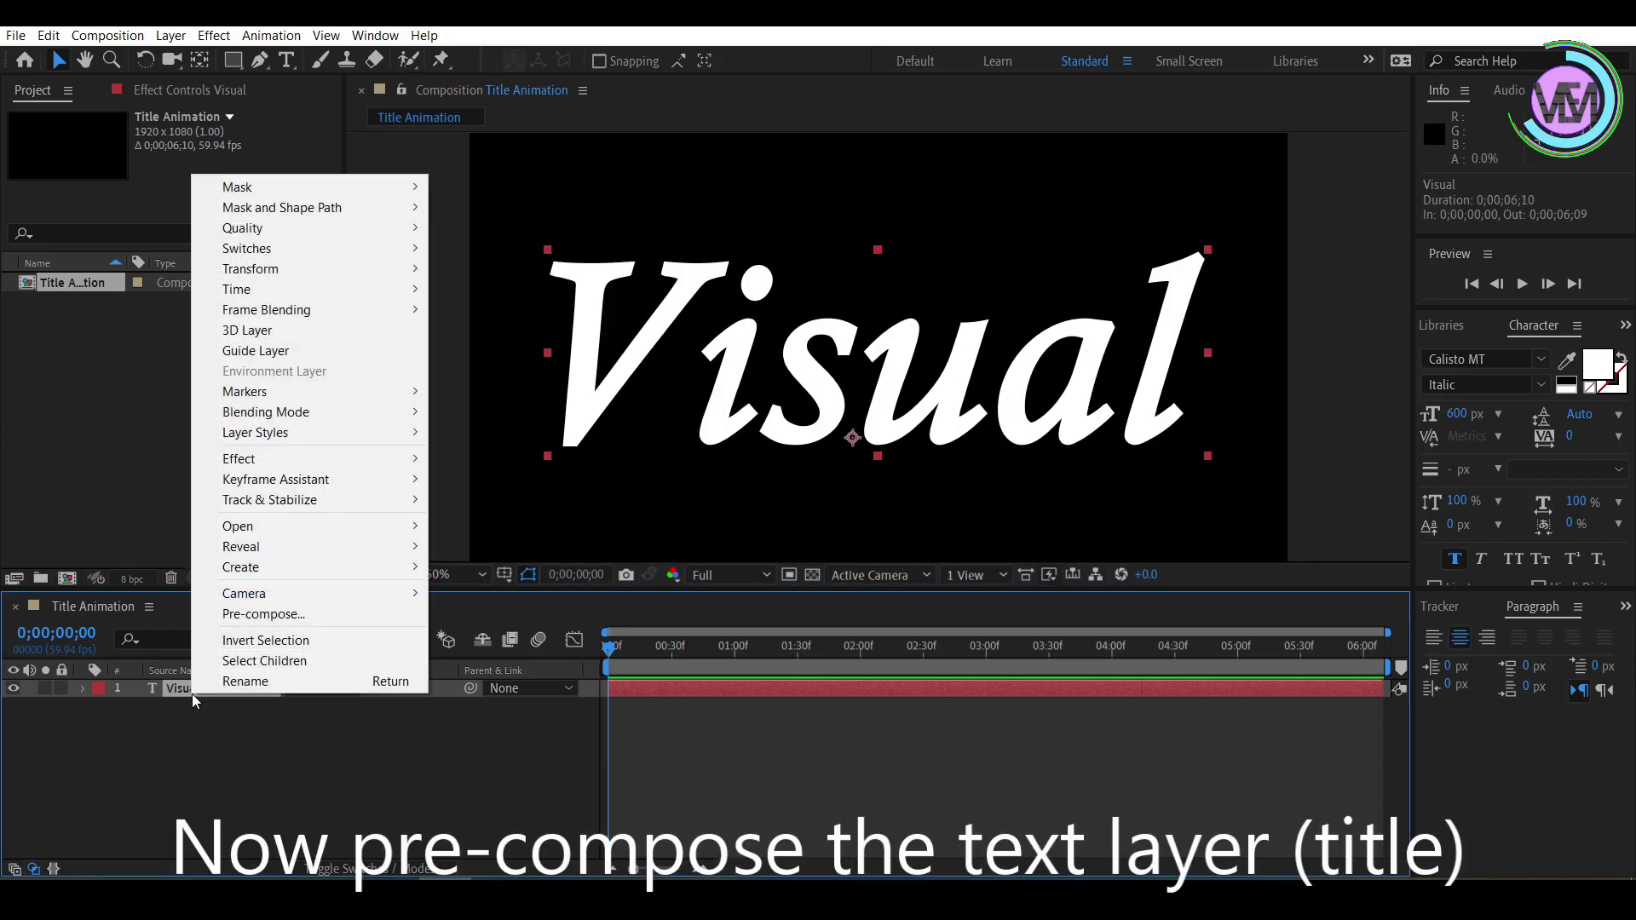
# Pre-compose the Visual text layer into a composition named 'title', moving all attributes
pyautogui.click(255, 614)
pyautogui.write('title')
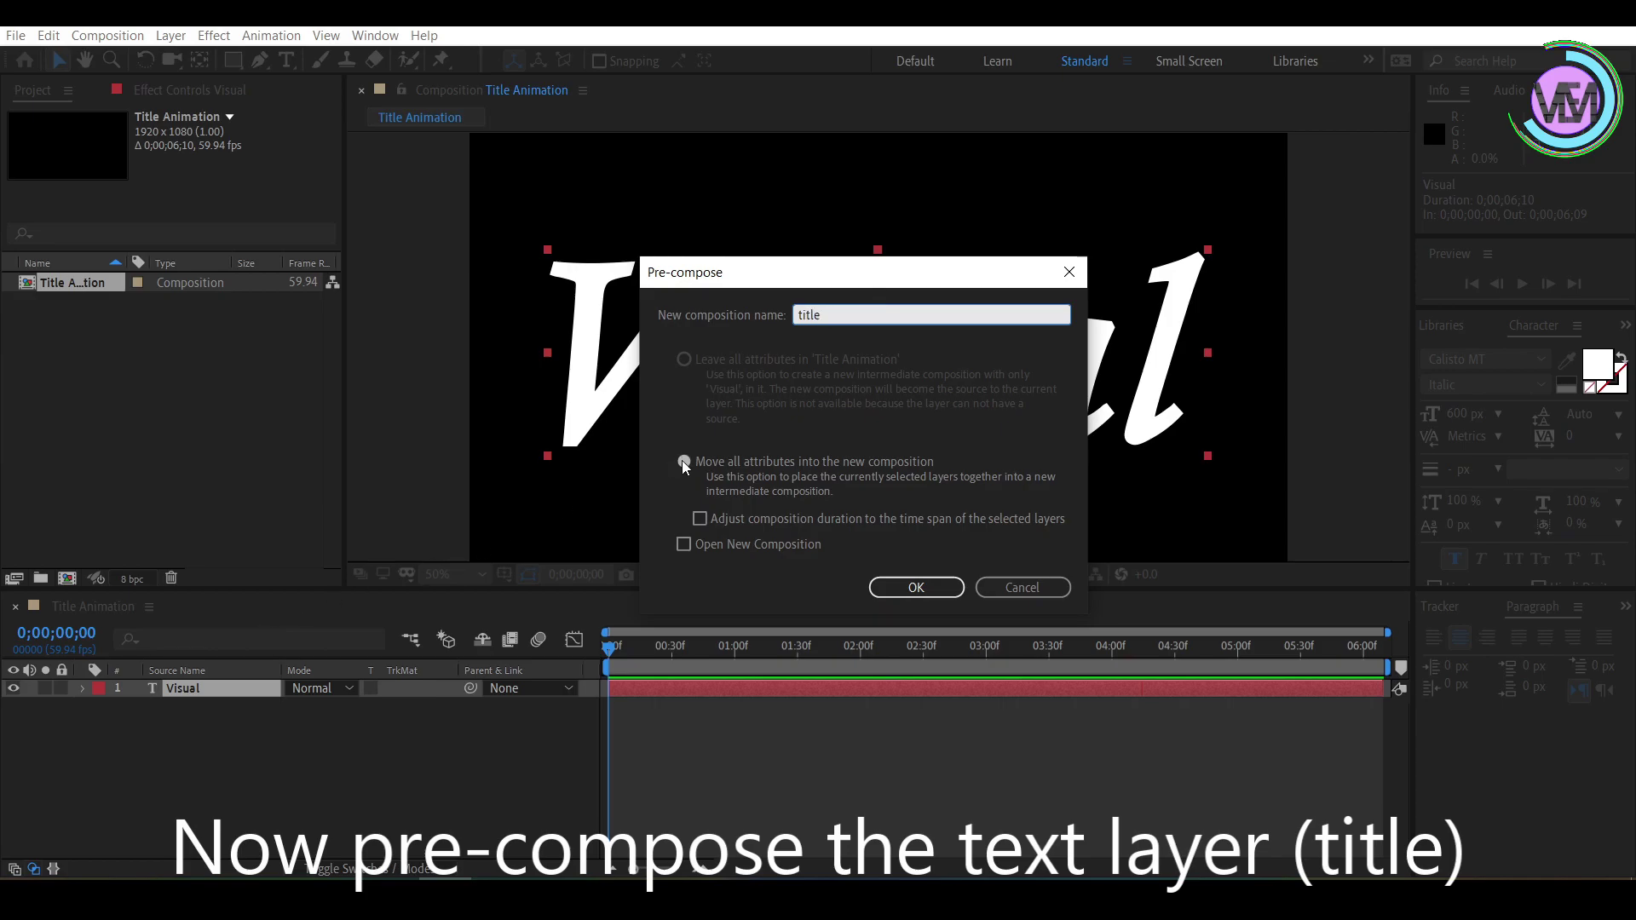
pyautogui.click(682, 461)
pyautogui.click(914, 590)
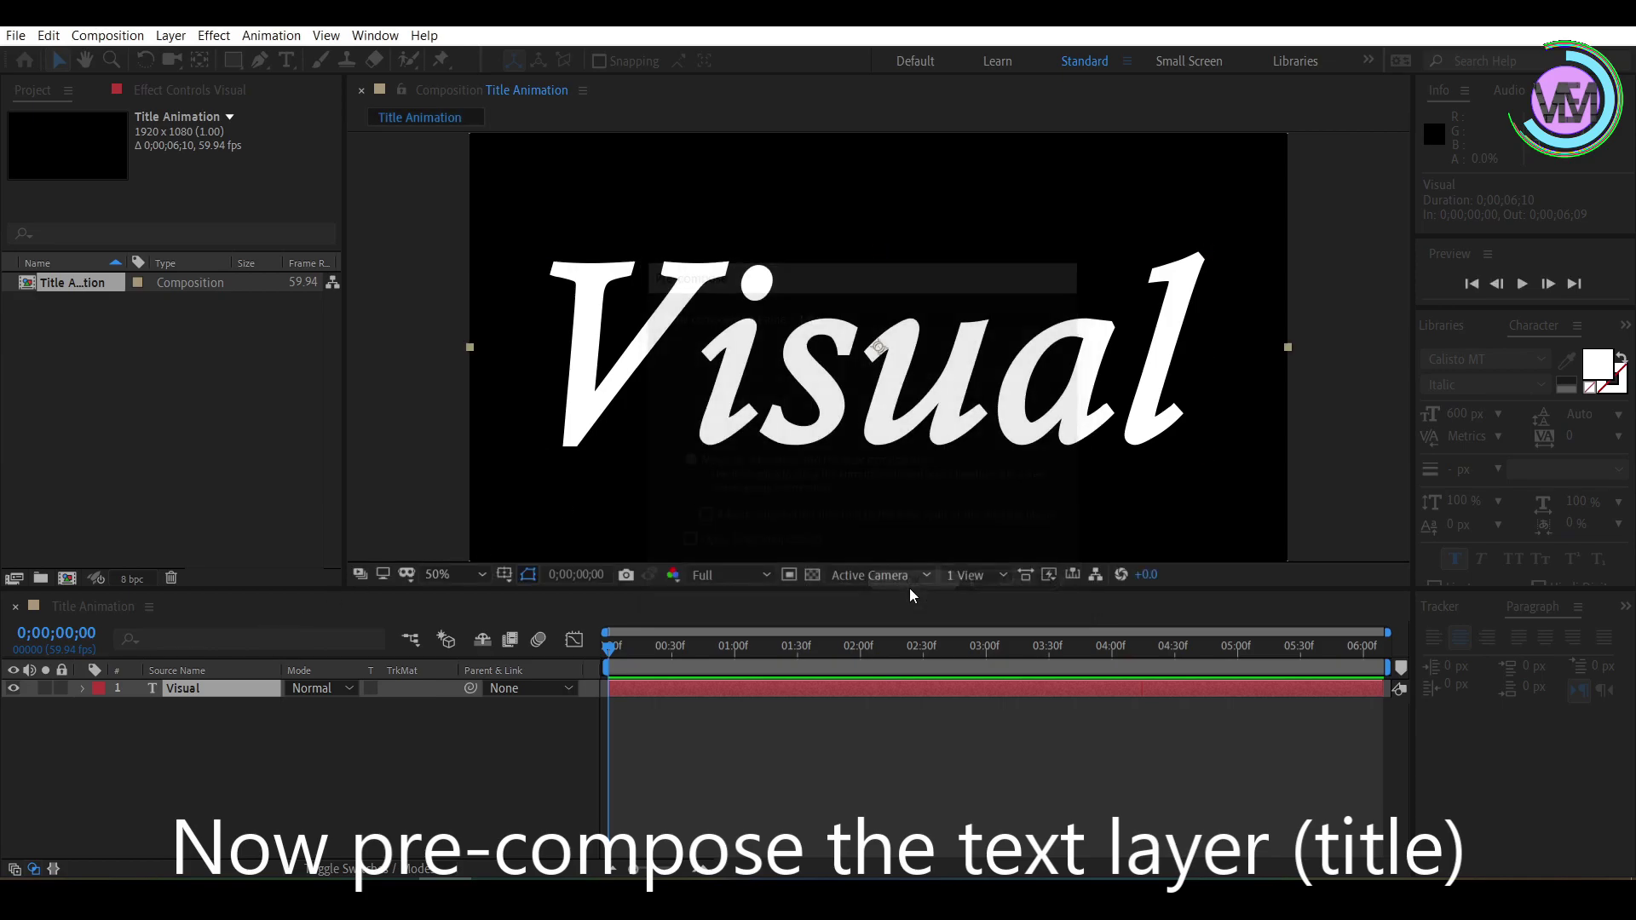
pyautogui.click(1625, 325)
# Apply the Fractal Noise effect to the title layer
pyautogui.click(1530, 350)
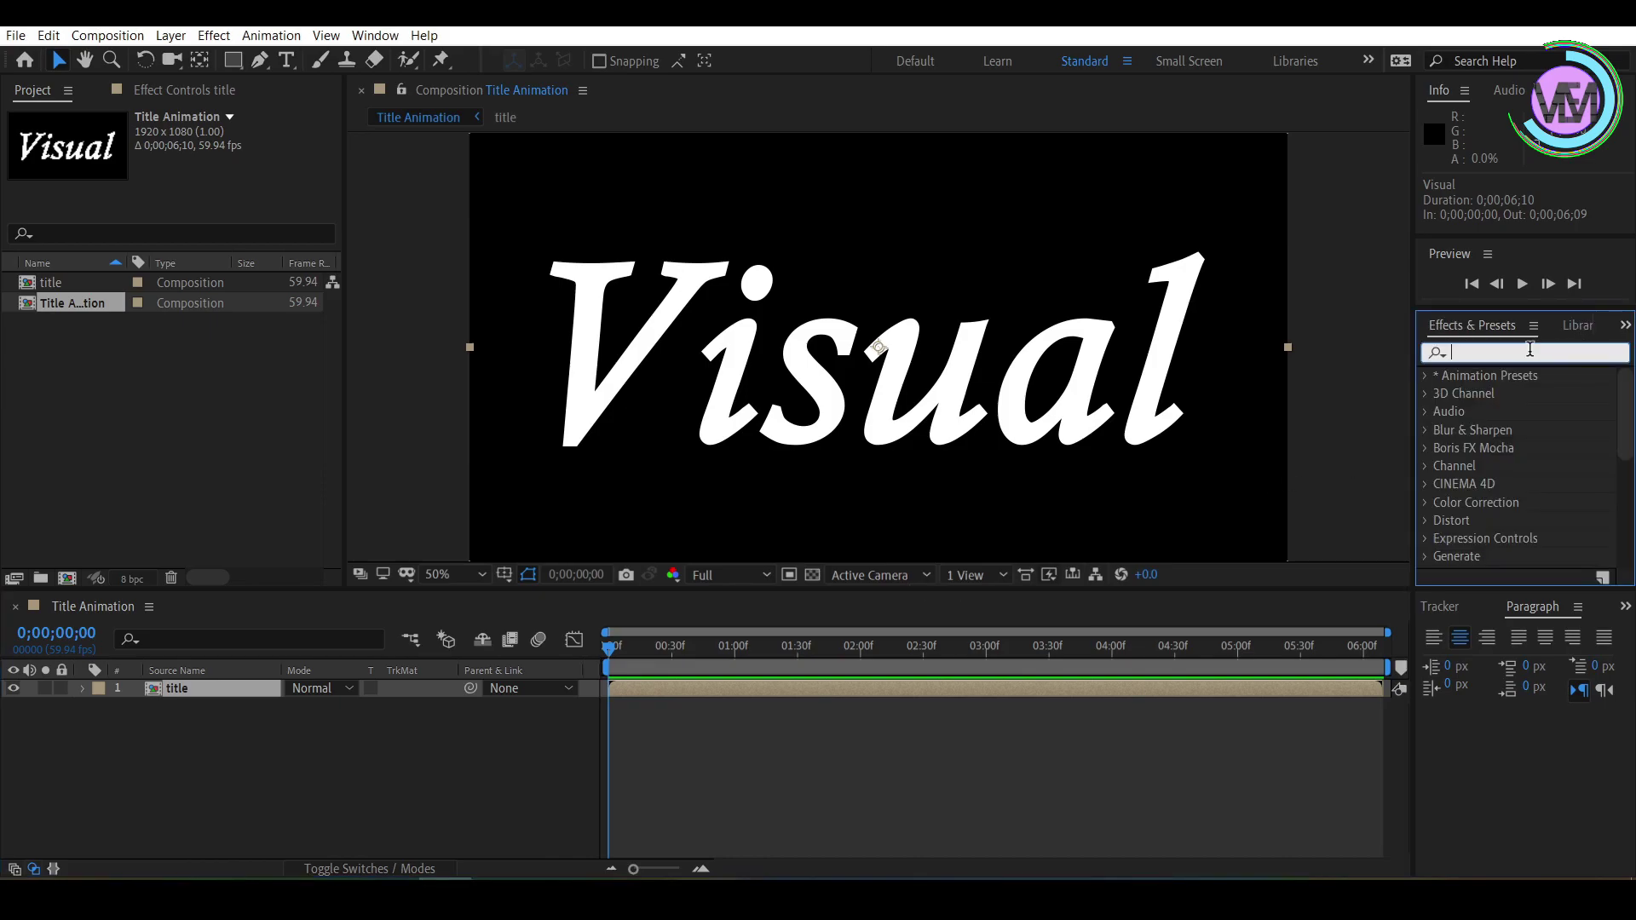
pyautogui.click(1530, 349)
pyautogui.write('frac')
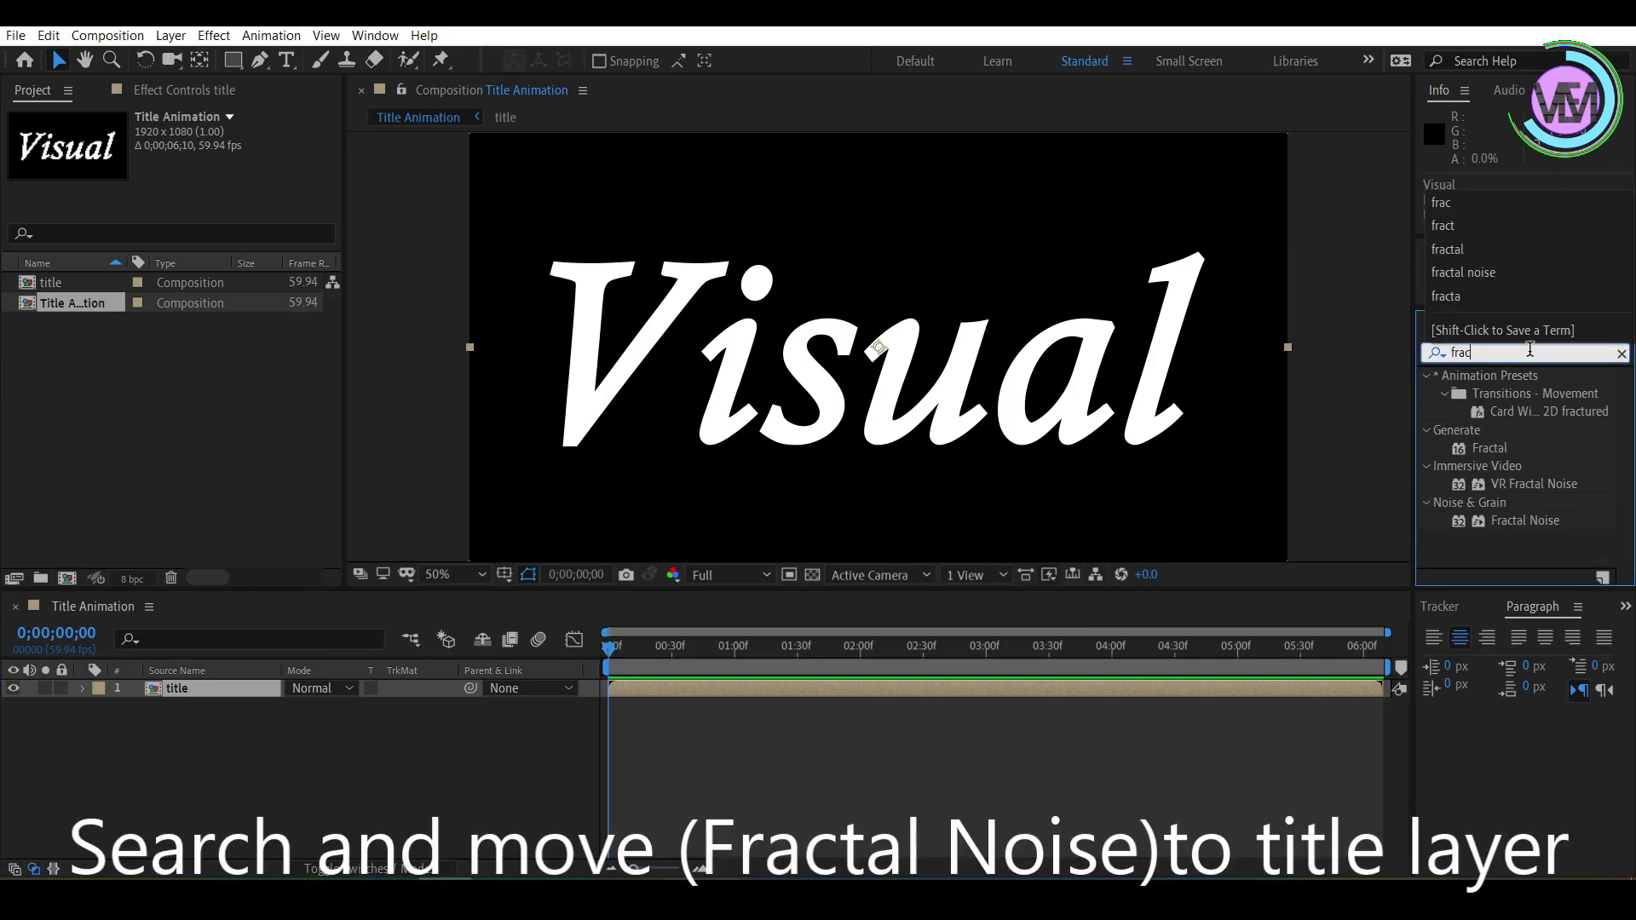
pyautogui.moveTo(1514, 515); pyautogui.dragTo(226, 677)
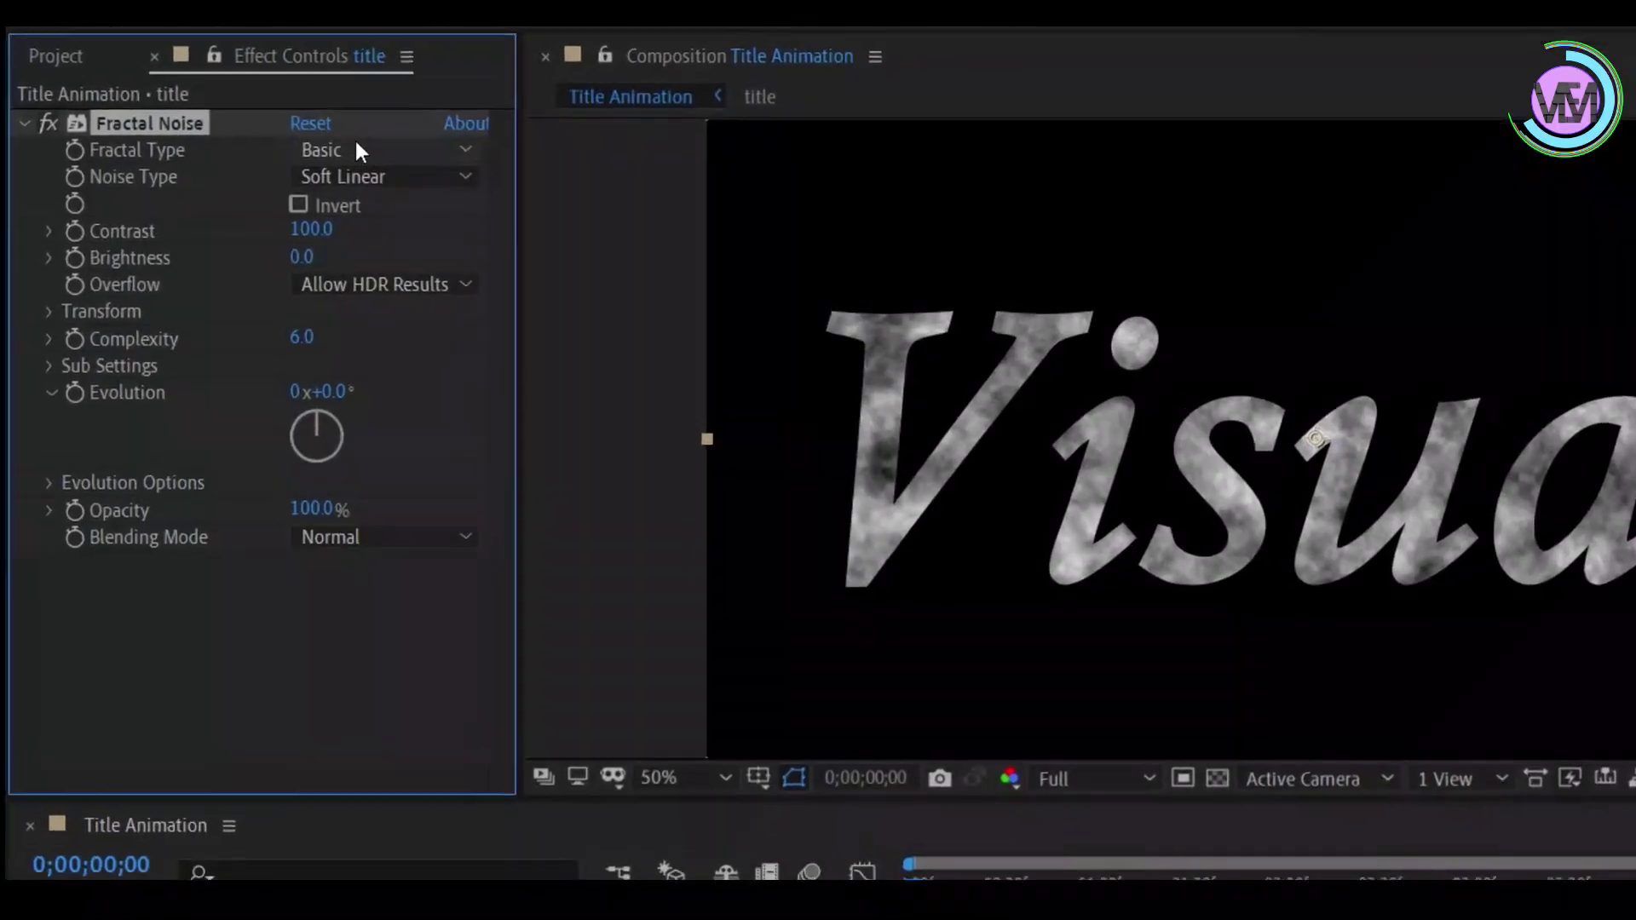
# Set Fractal Noise to Fractal Type Max, Noise Type Spline and Contrast 135
pyautogui.click(358, 152)
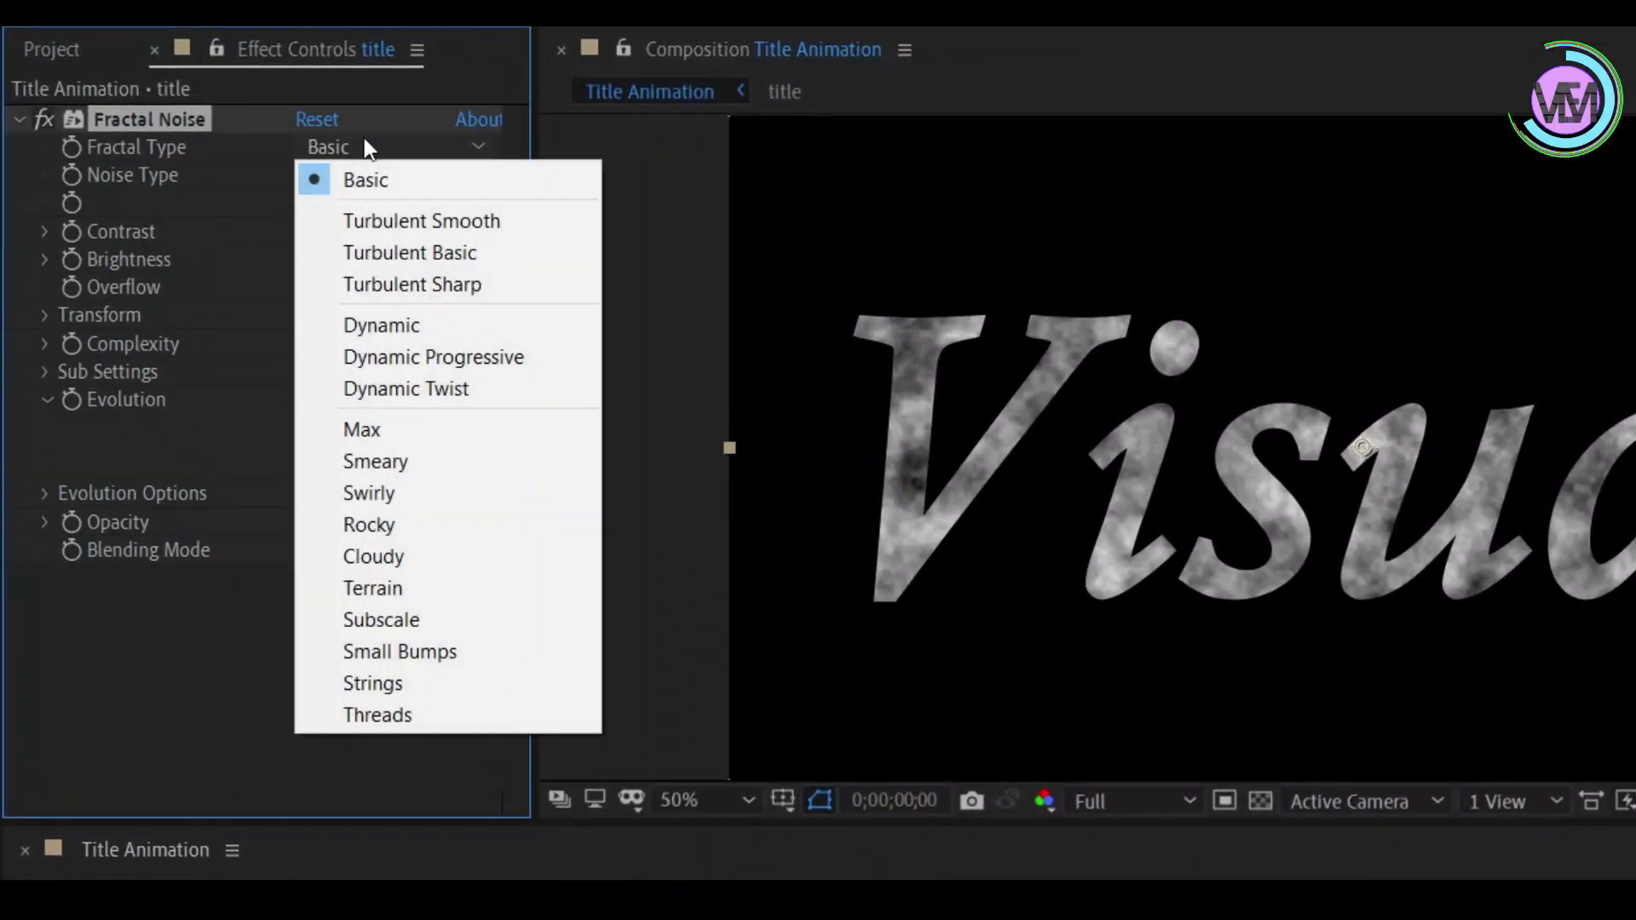
pyautogui.click(373, 421)
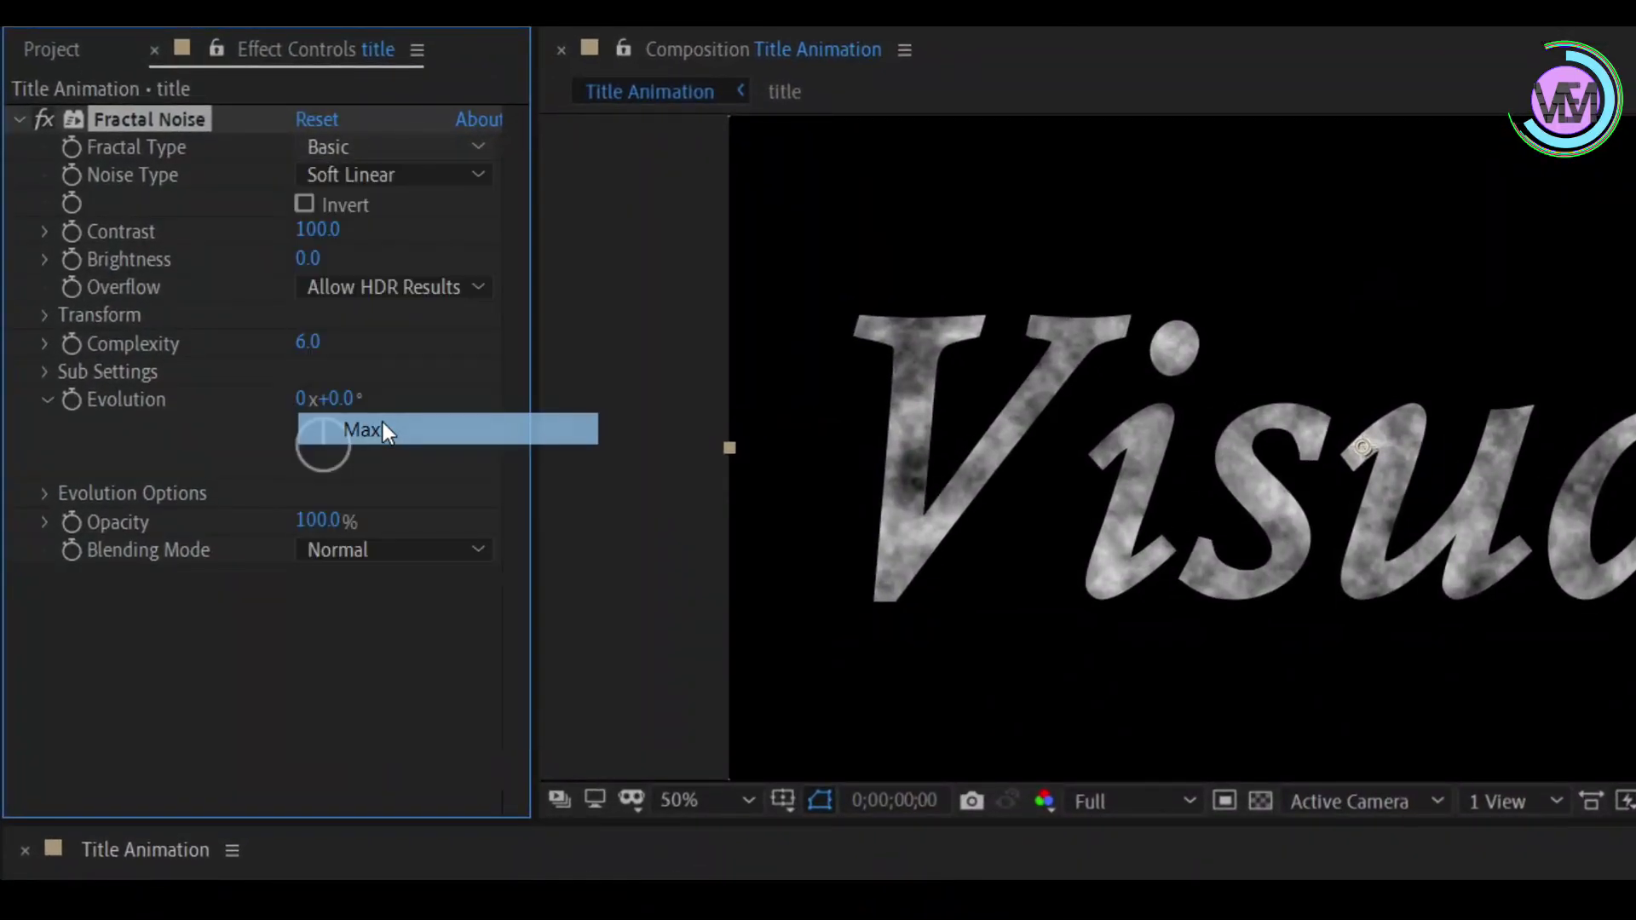
pyautogui.click(371, 173)
pyautogui.click(378, 315)
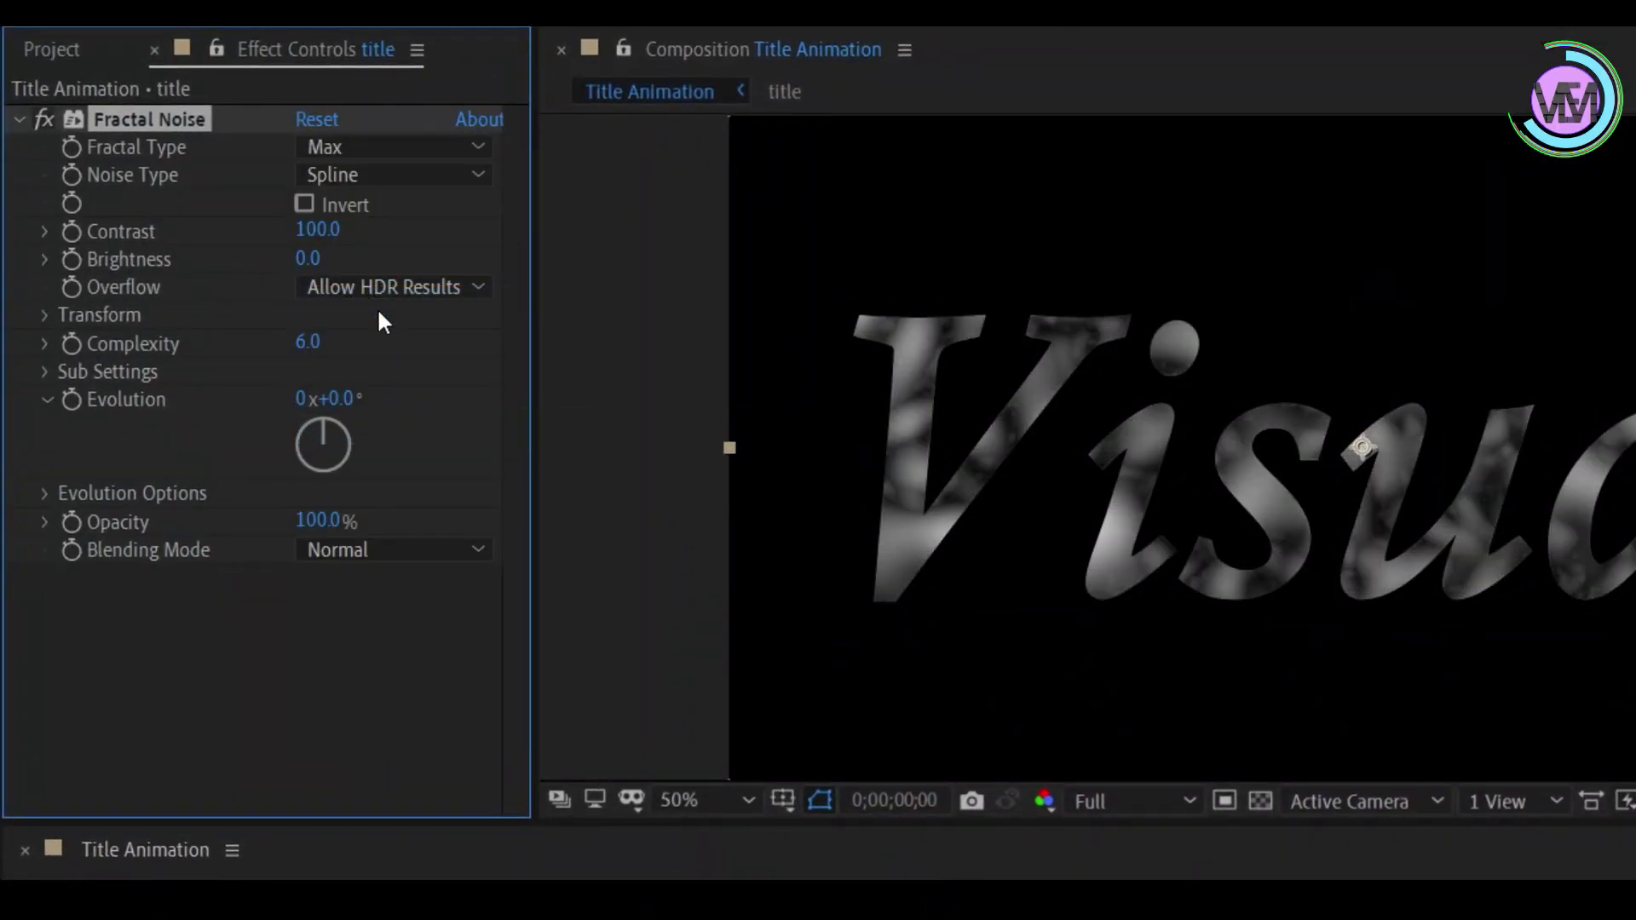
pyautogui.click(319, 232)
pyautogui.write('135')
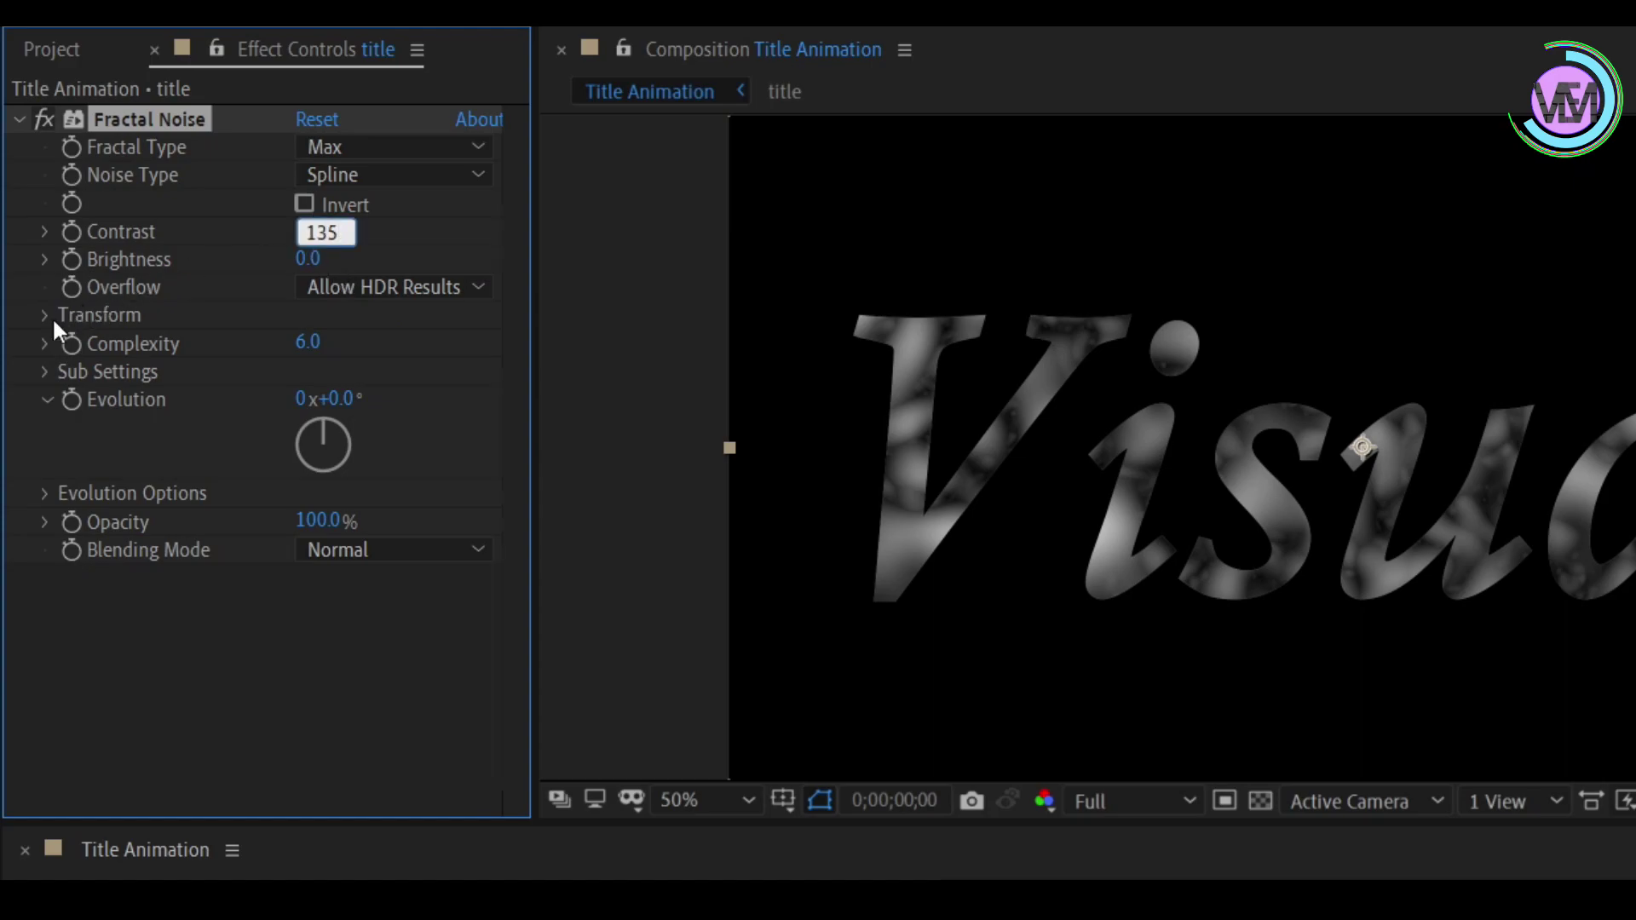
# Set non-uniform noise scale to Width 50, Height 9500, and Complexity 2.5
pyautogui.click(53, 317)
pyautogui.click(305, 373)
pyautogui.click(307, 426)
pyautogui.write('50')
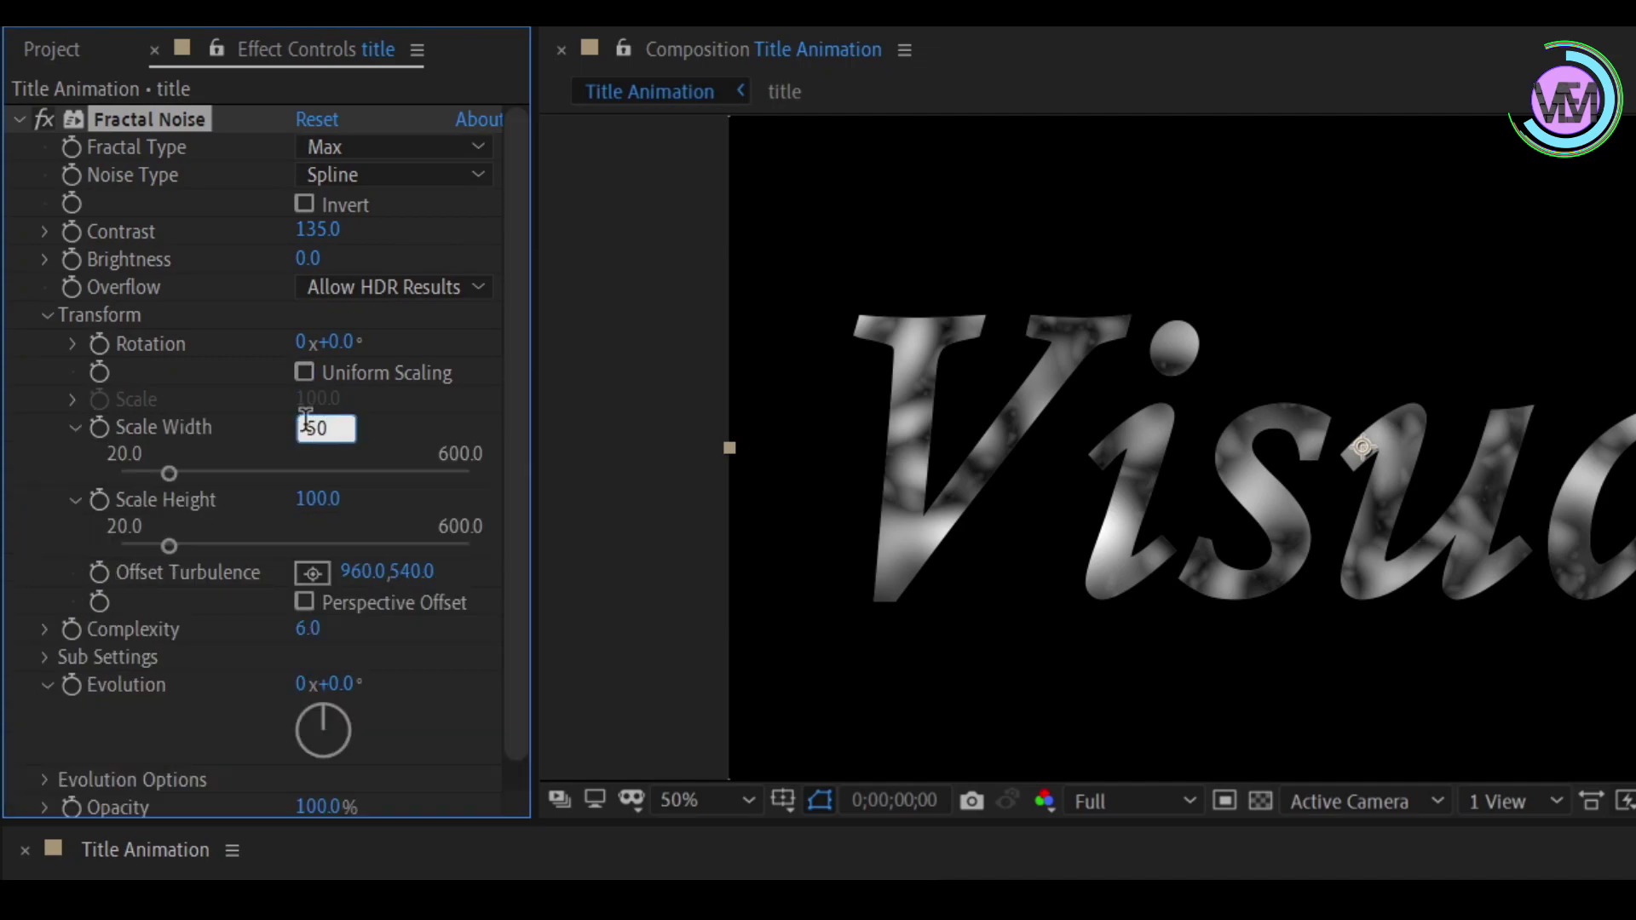
pyautogui.click(317, 499)
pyautogui.write('9500')
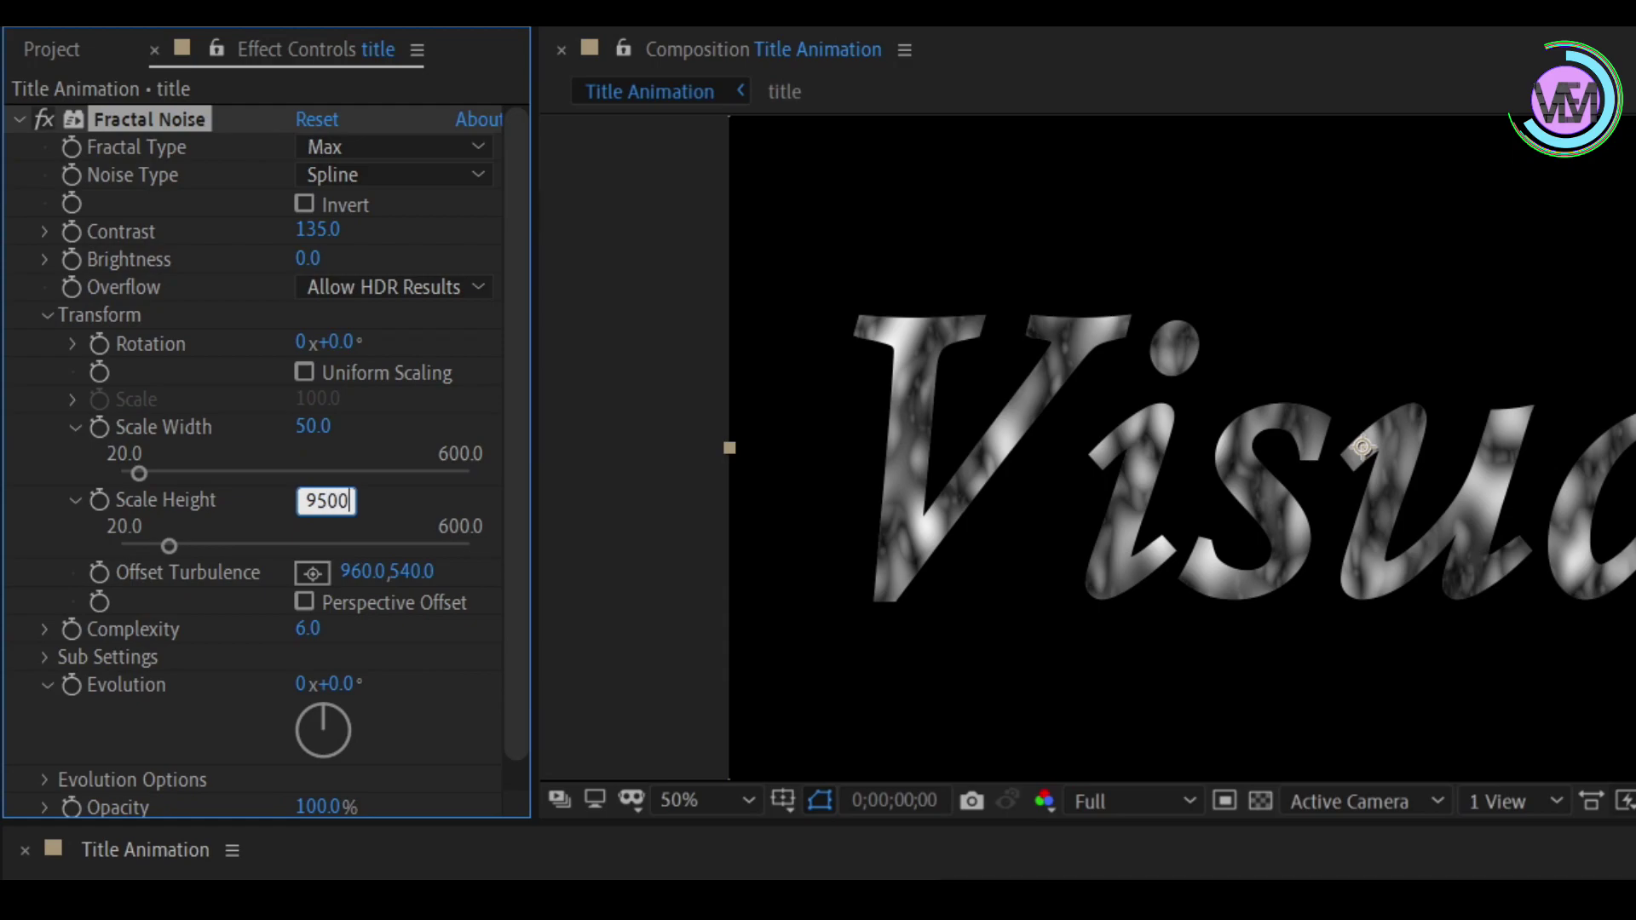
pyautogui.click(307, 628)
pyautogui.write('2.5')
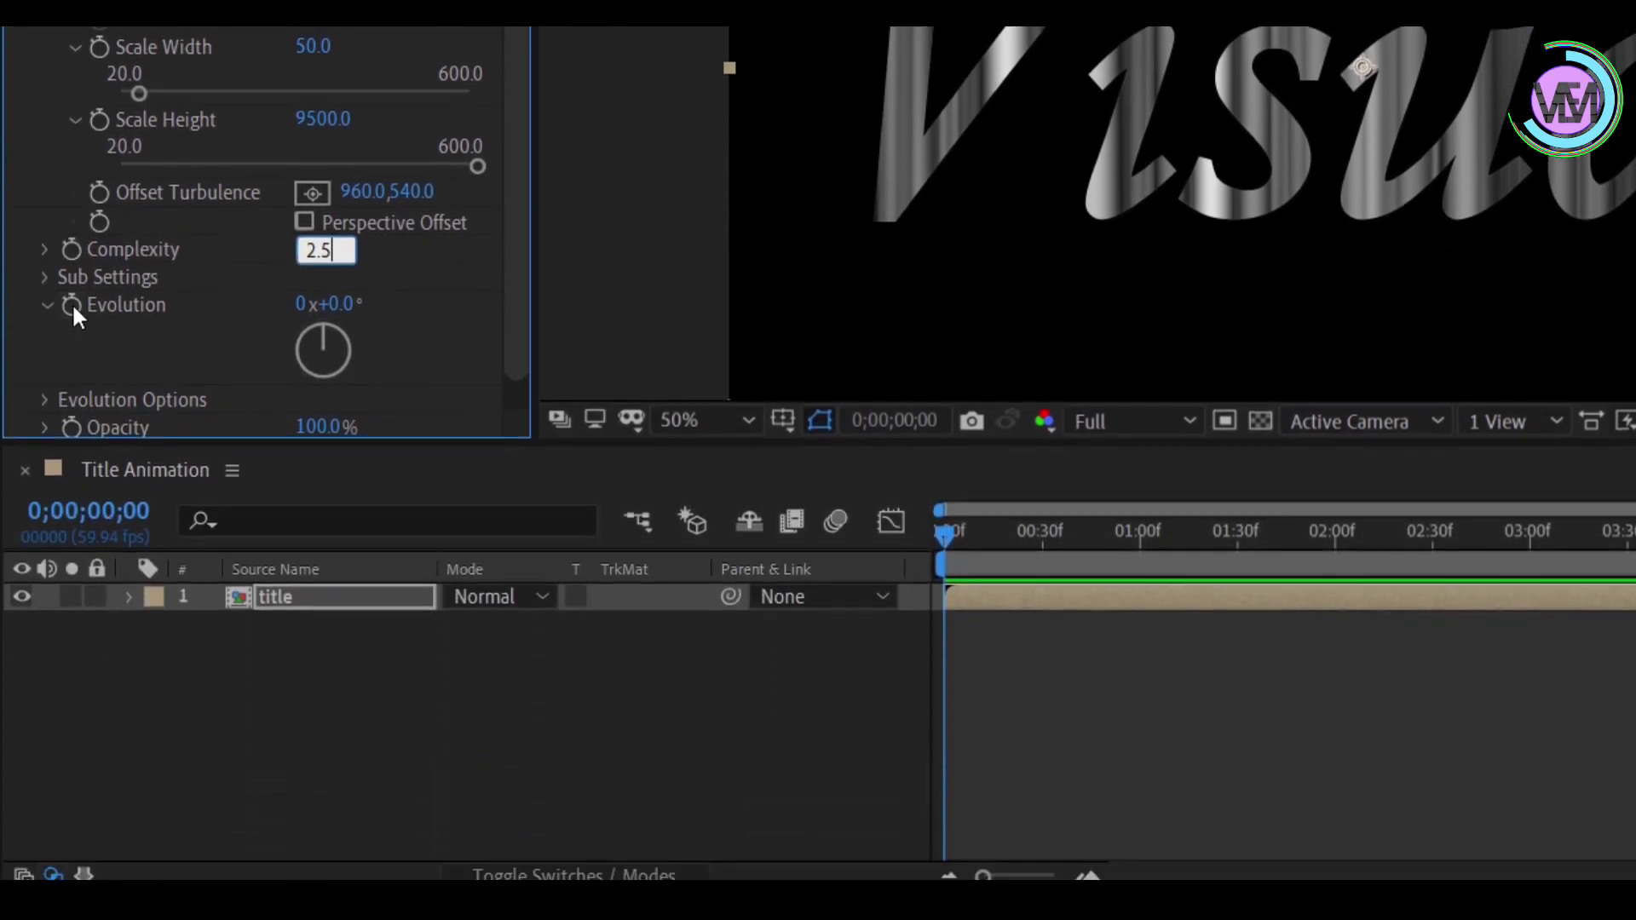
pyautogui.press('Return')
pyautogui.keyDown('alt'); pyautogui.click(72, 303); pyautogui.keyUp('alt')
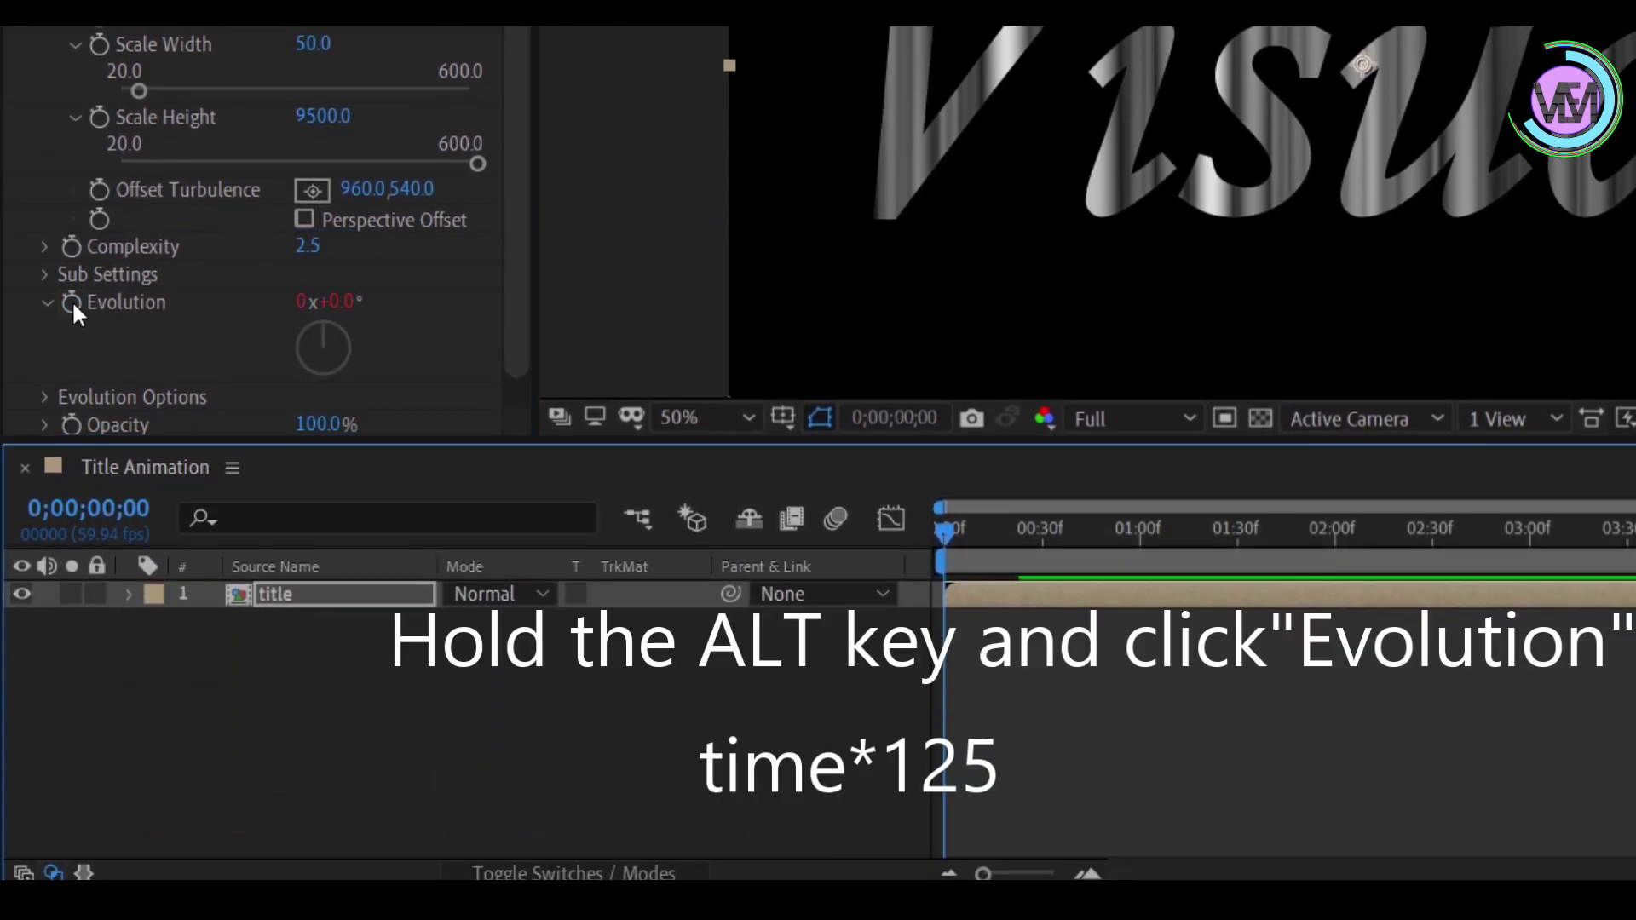
# Drive the Fractal Noise Evolution with the expression time*125
pyautogui.write('tim')
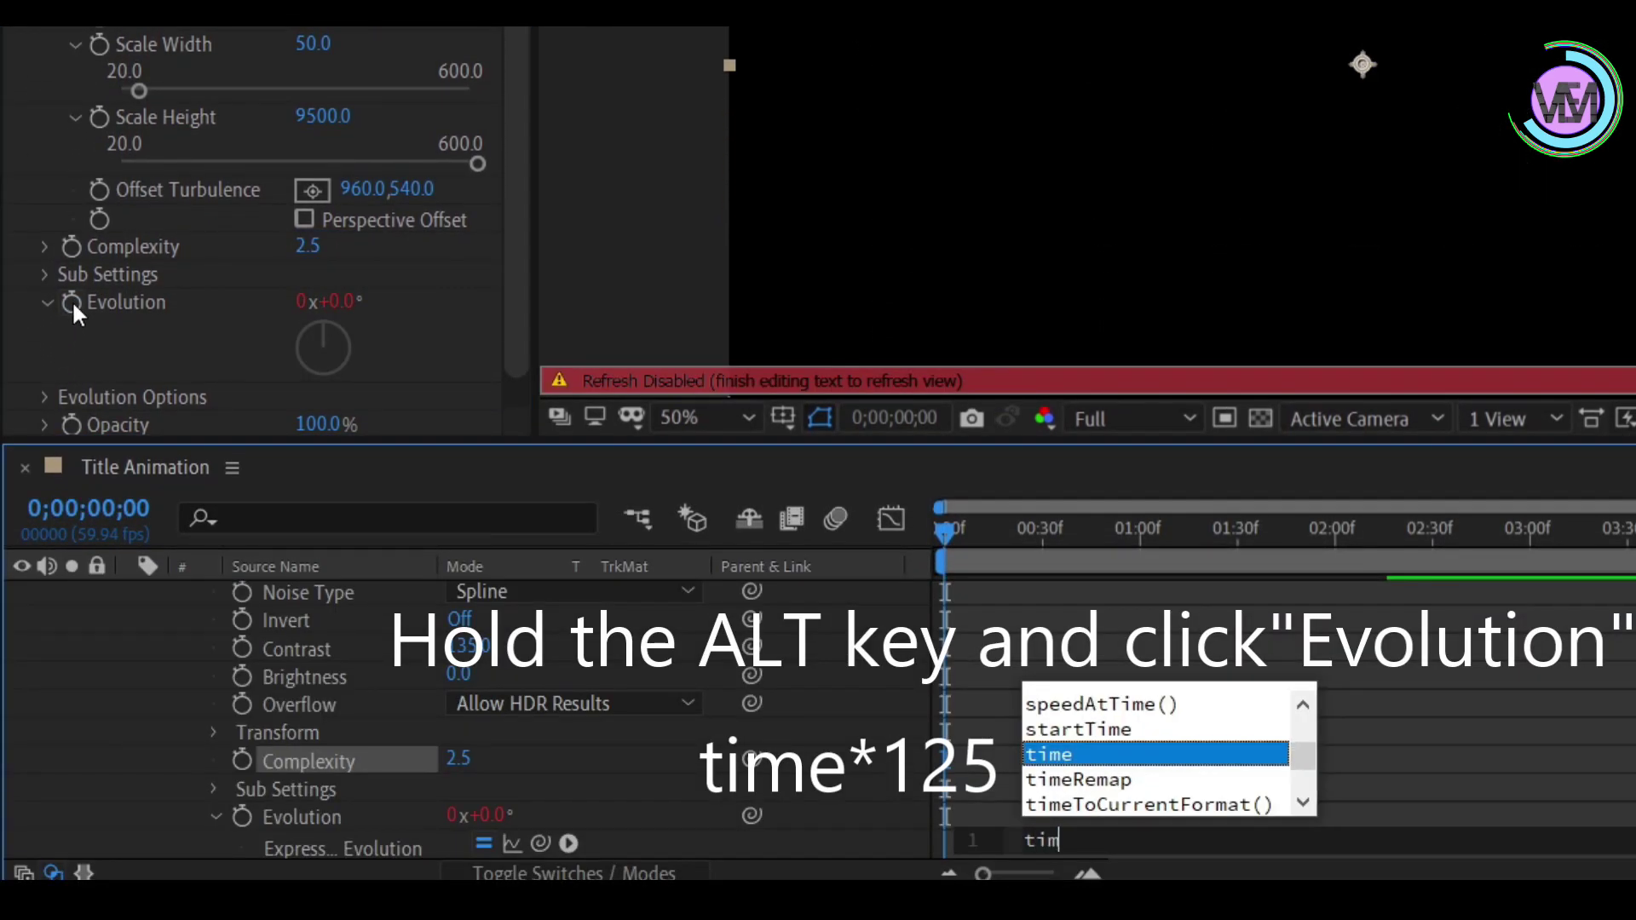
pyautogui.write('e*')
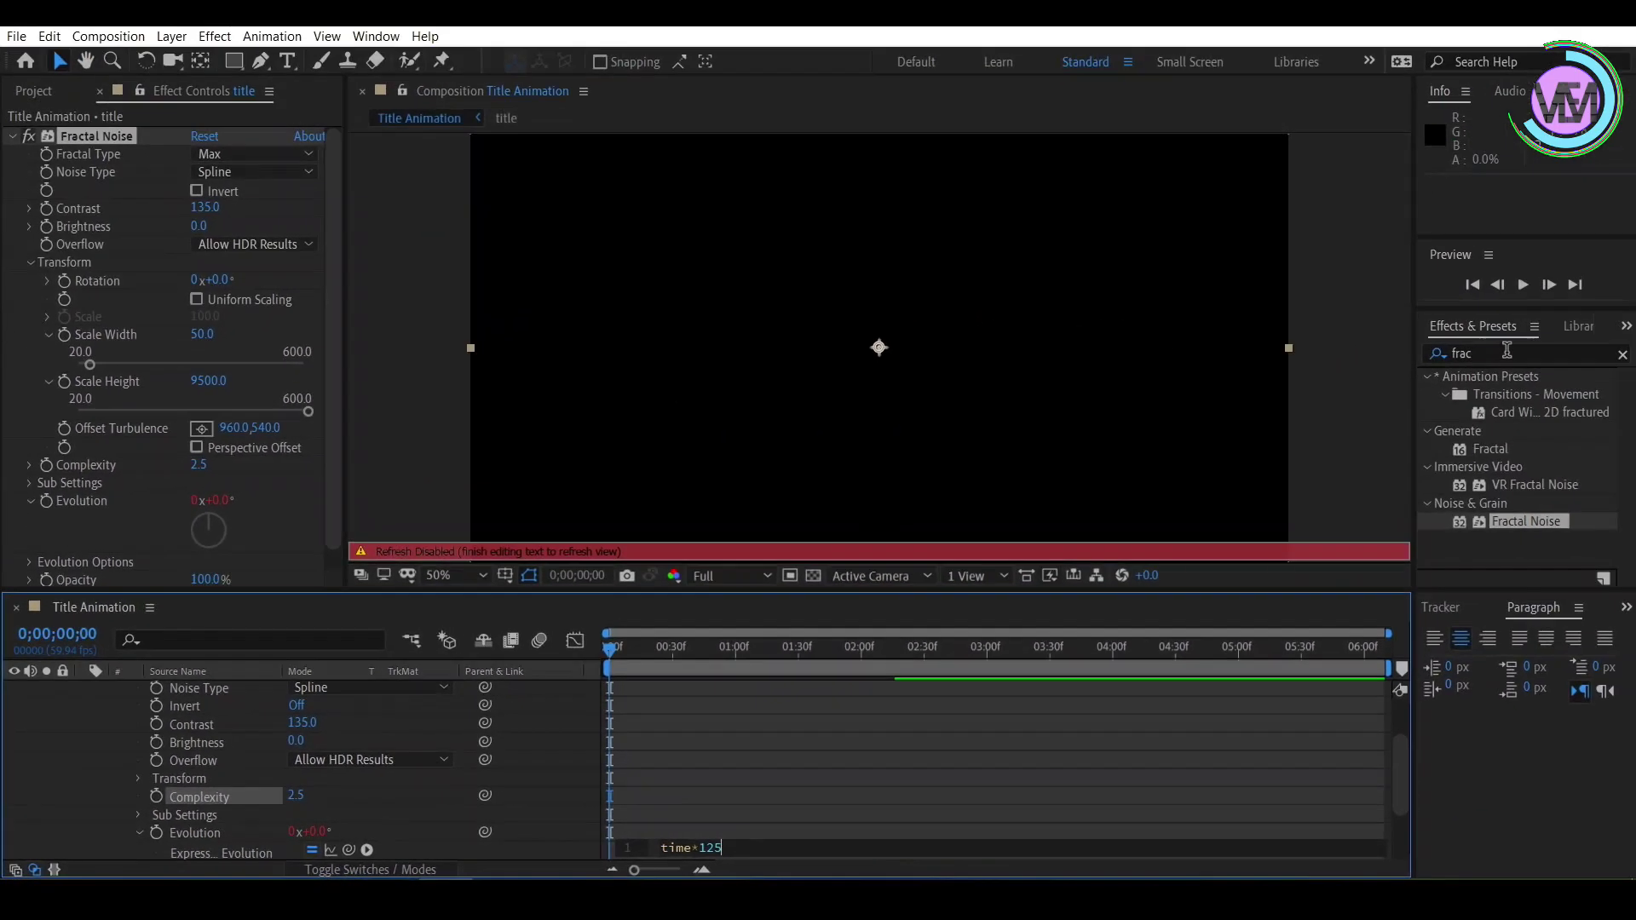
pyautogui.click(1501, 353)
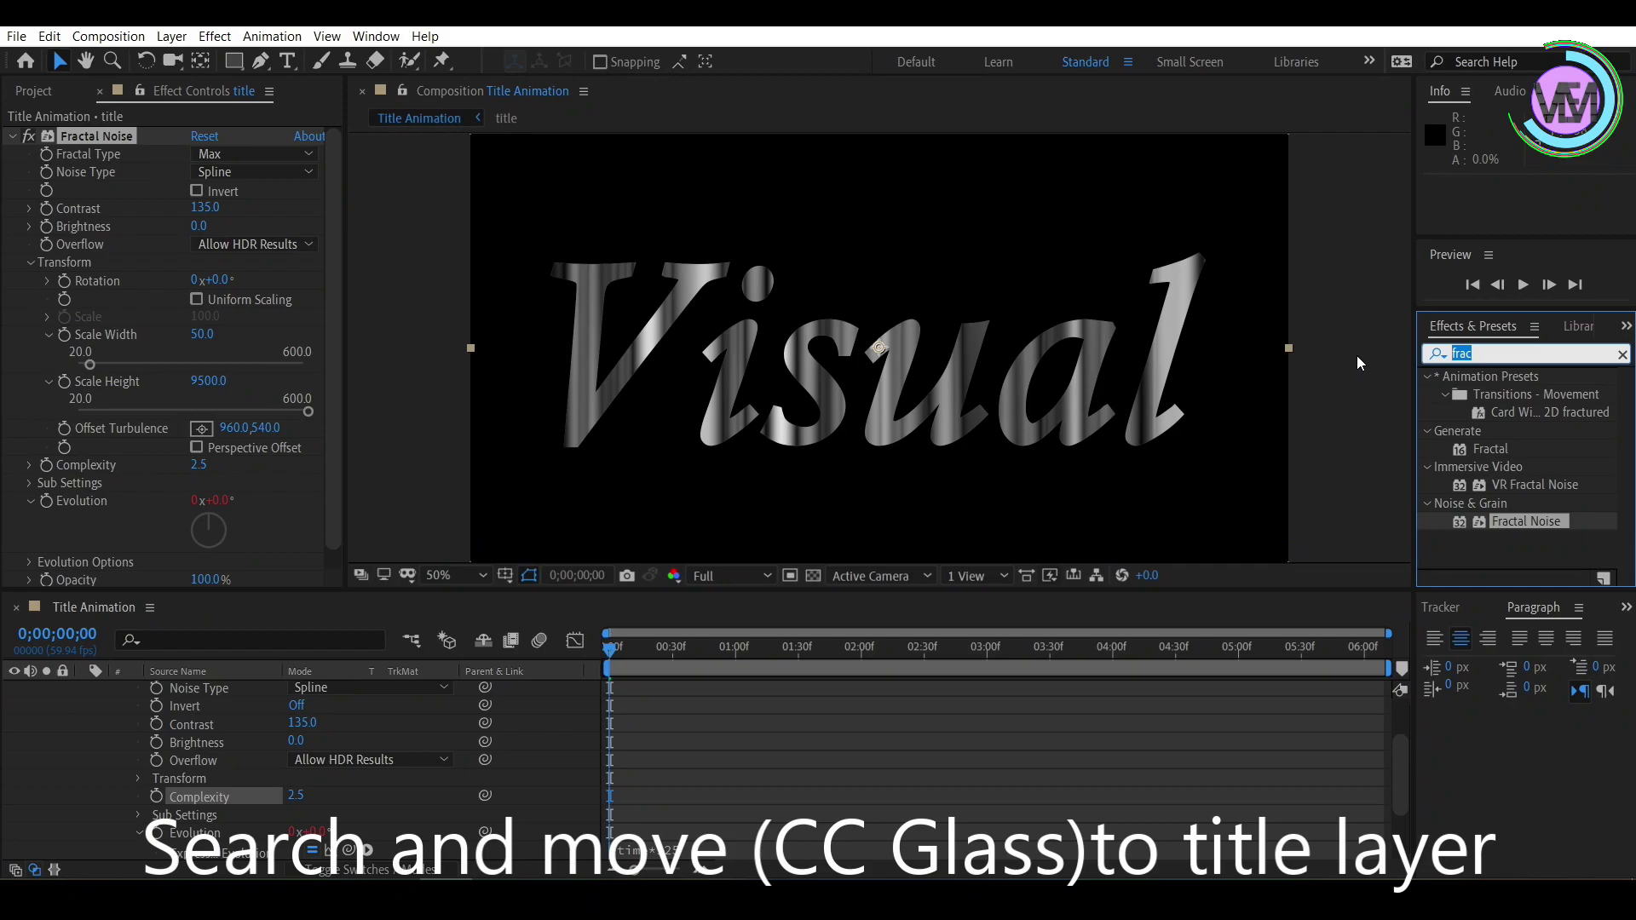
# Apply CC Glass to the title layer and reveal its Surface properties
pyautogui.write('cc g')
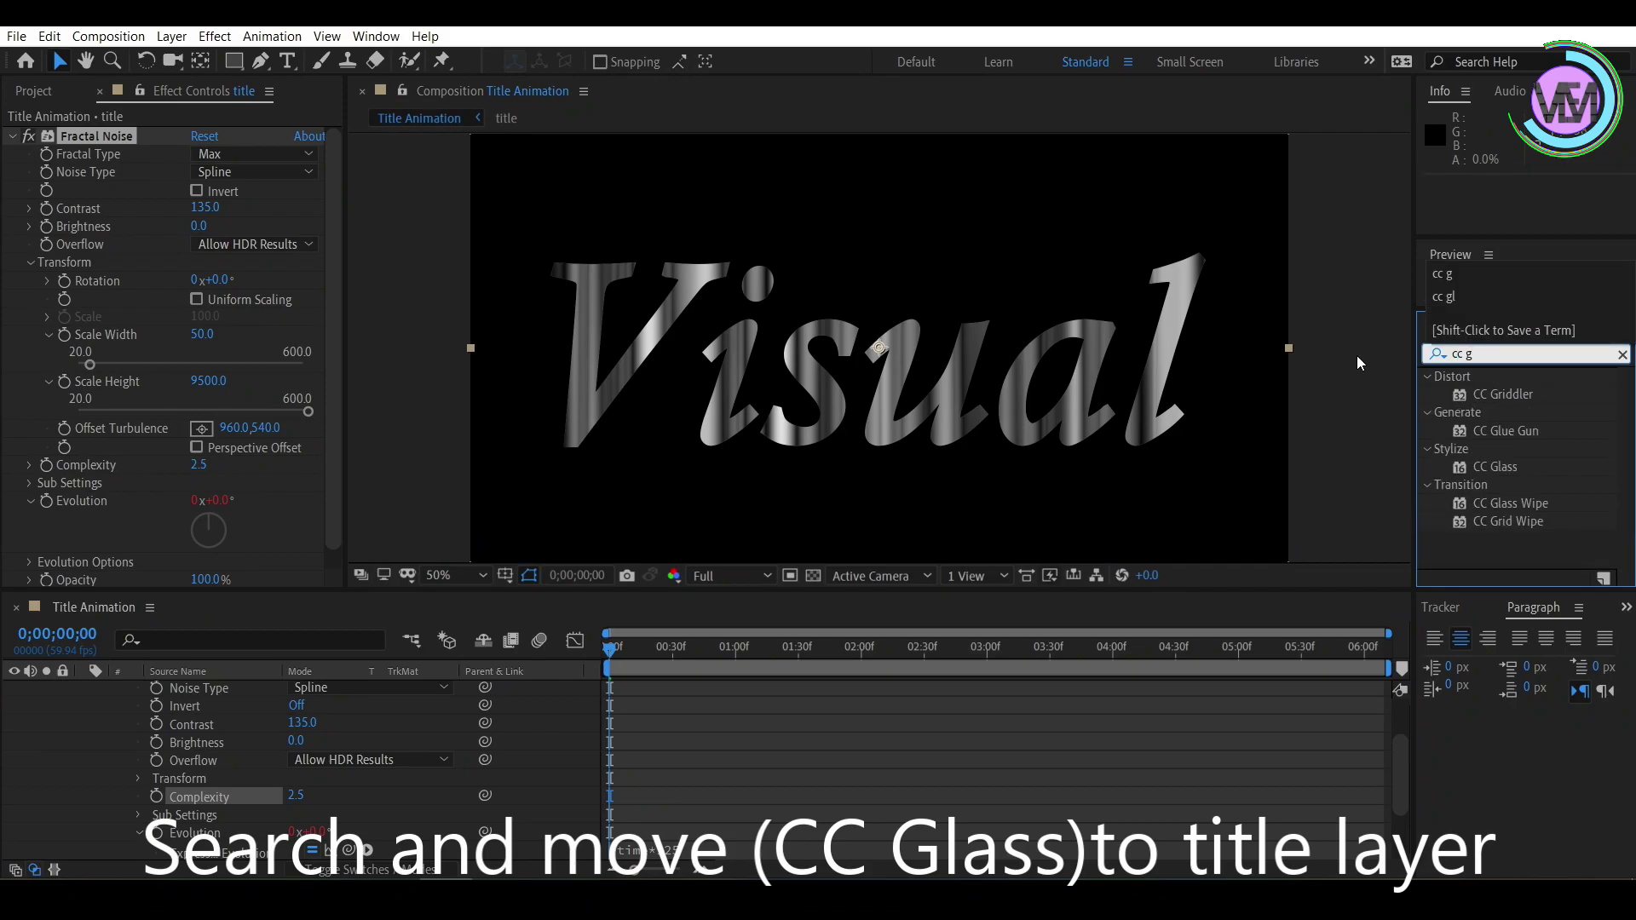
pyautogui.moveTo(1481, 465); pyautogui.dragTo(240, 540)
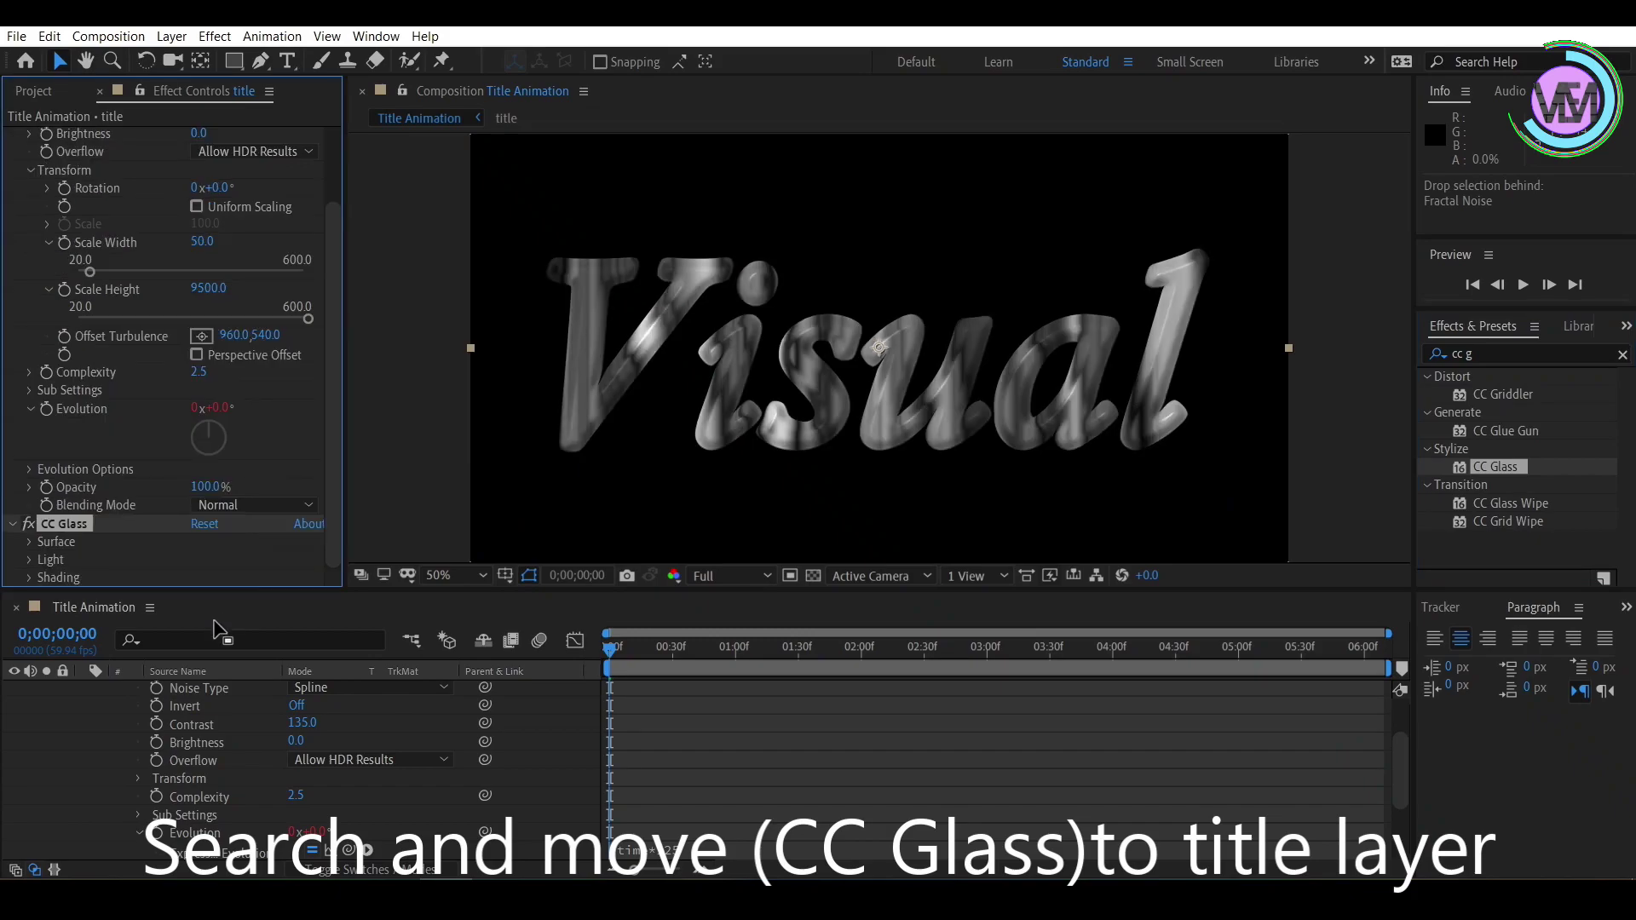
pyautogui.scroll(2, 172, 699)
pyautogui.scroll(1, 116, 707)
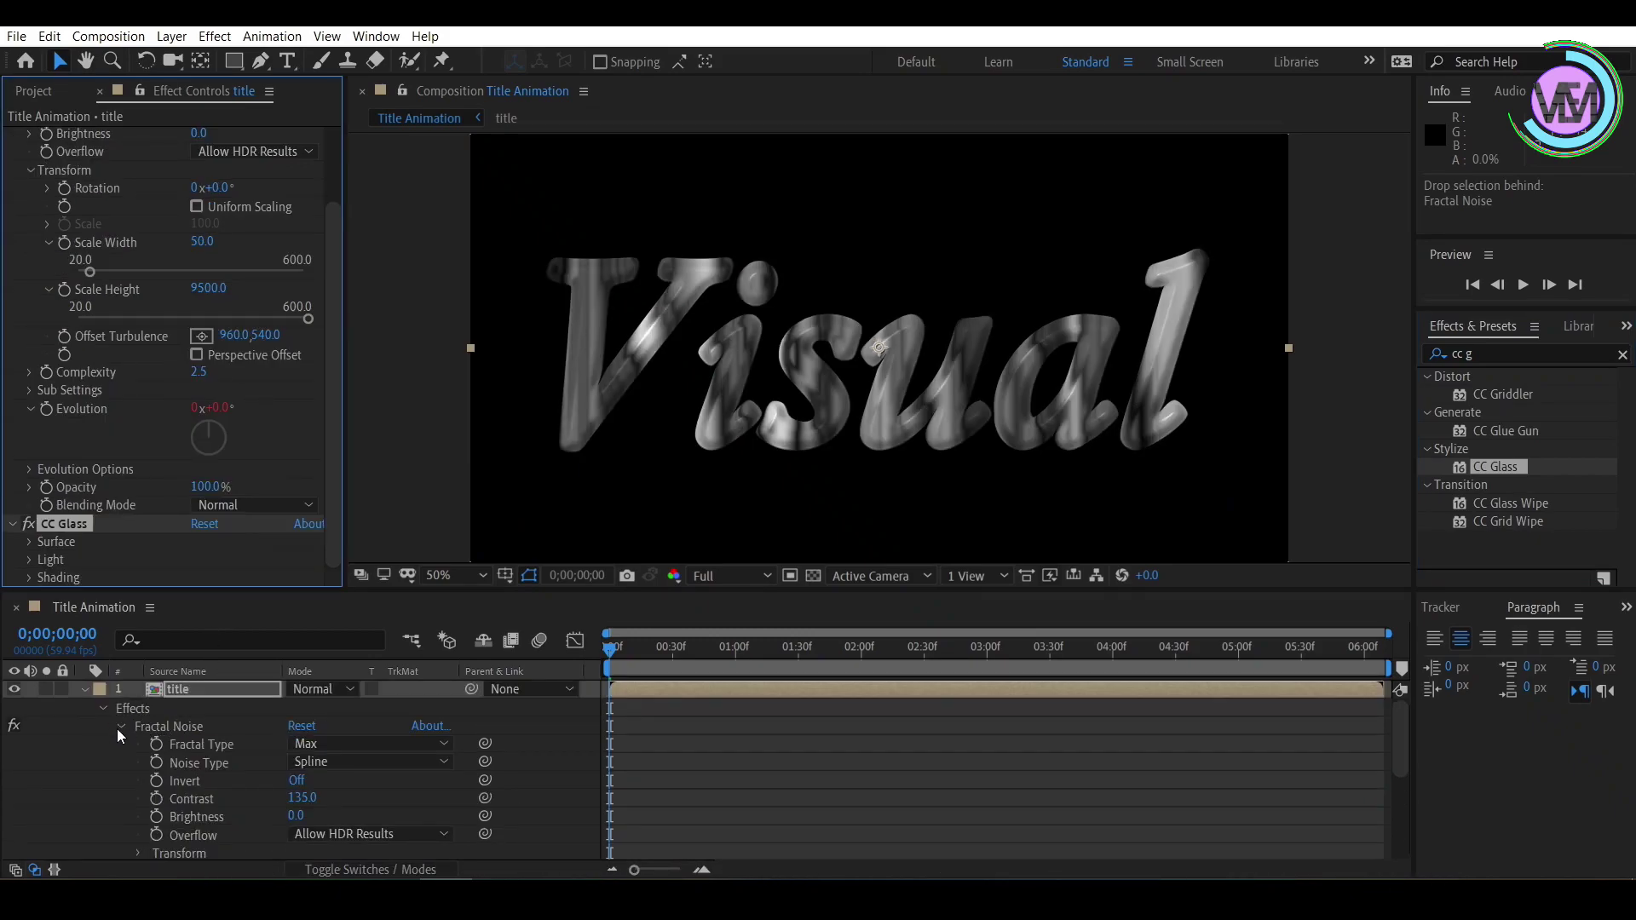
pyautogui.click(118, 726)
pyautogui.click(118, 744)
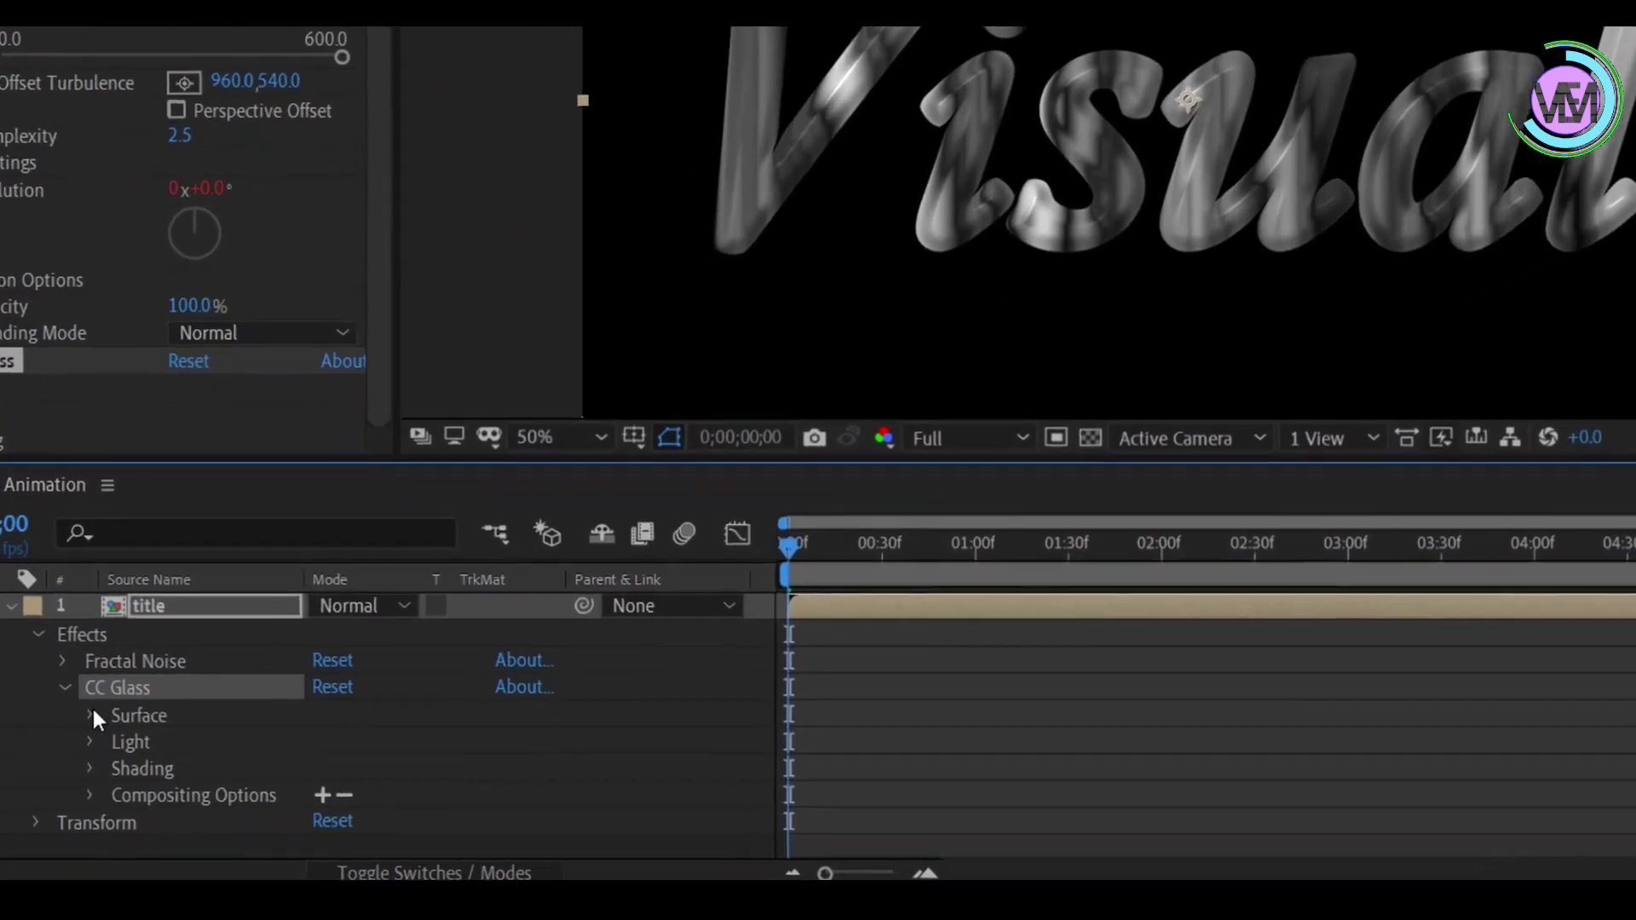
pyautogui.click(140, 763)
pyautogui.scroll(-3, 337, 797)
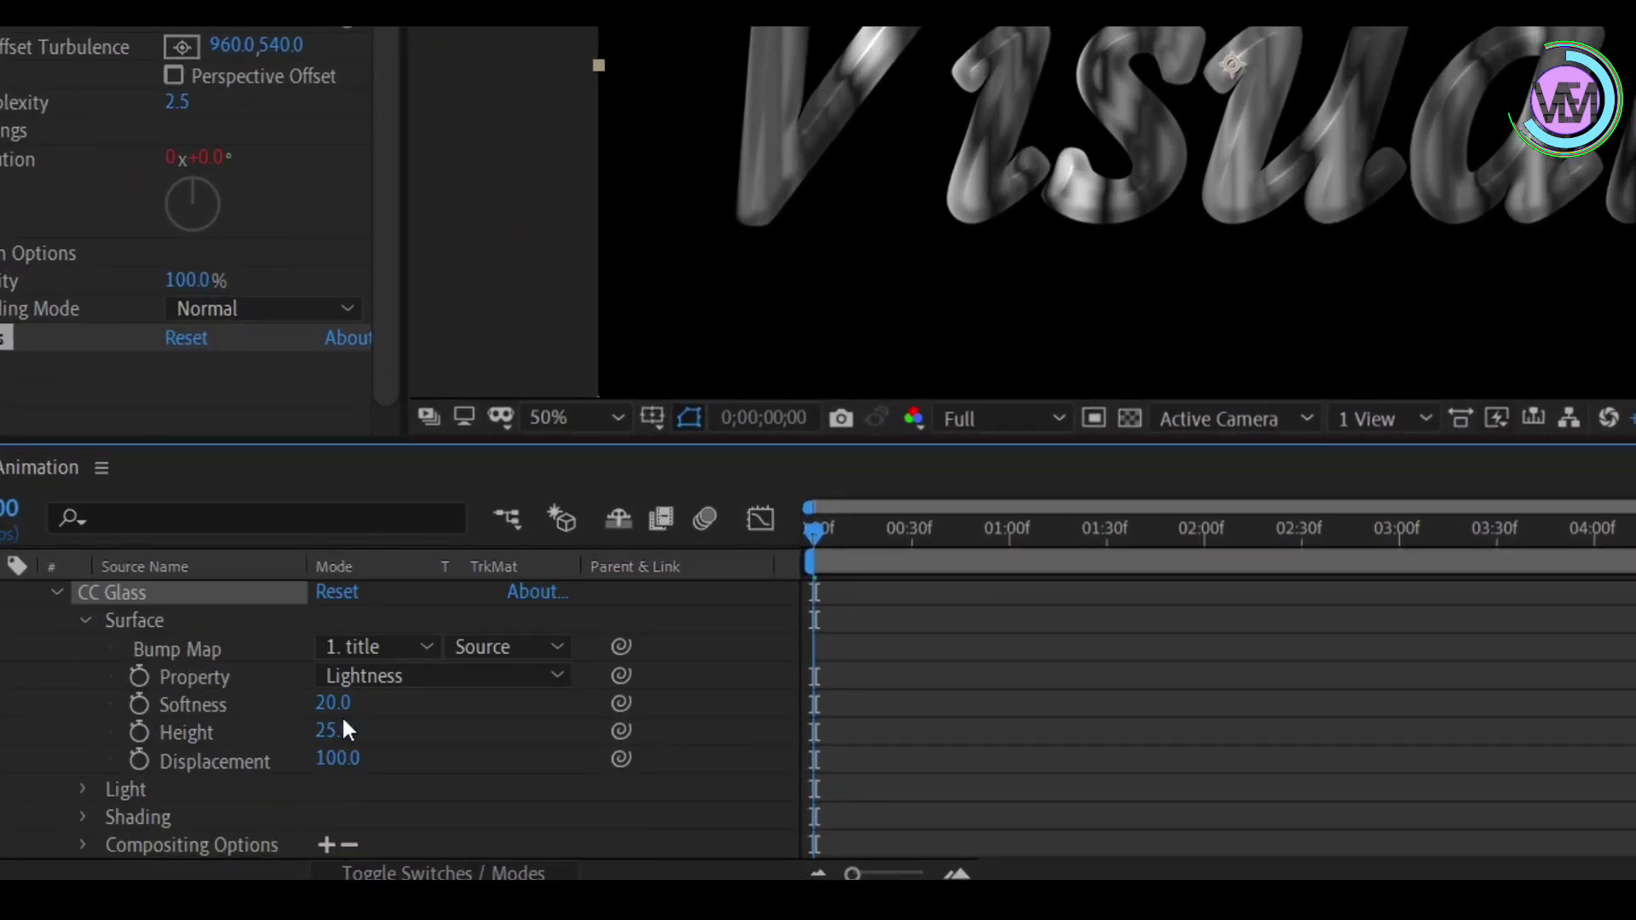
# Set CC Glass Softness 28, Displacement 90 and Light Intensity 180
pyautogui.click(337, 703)
pyautogui.write('28')
pyautogui.click(338, 757)
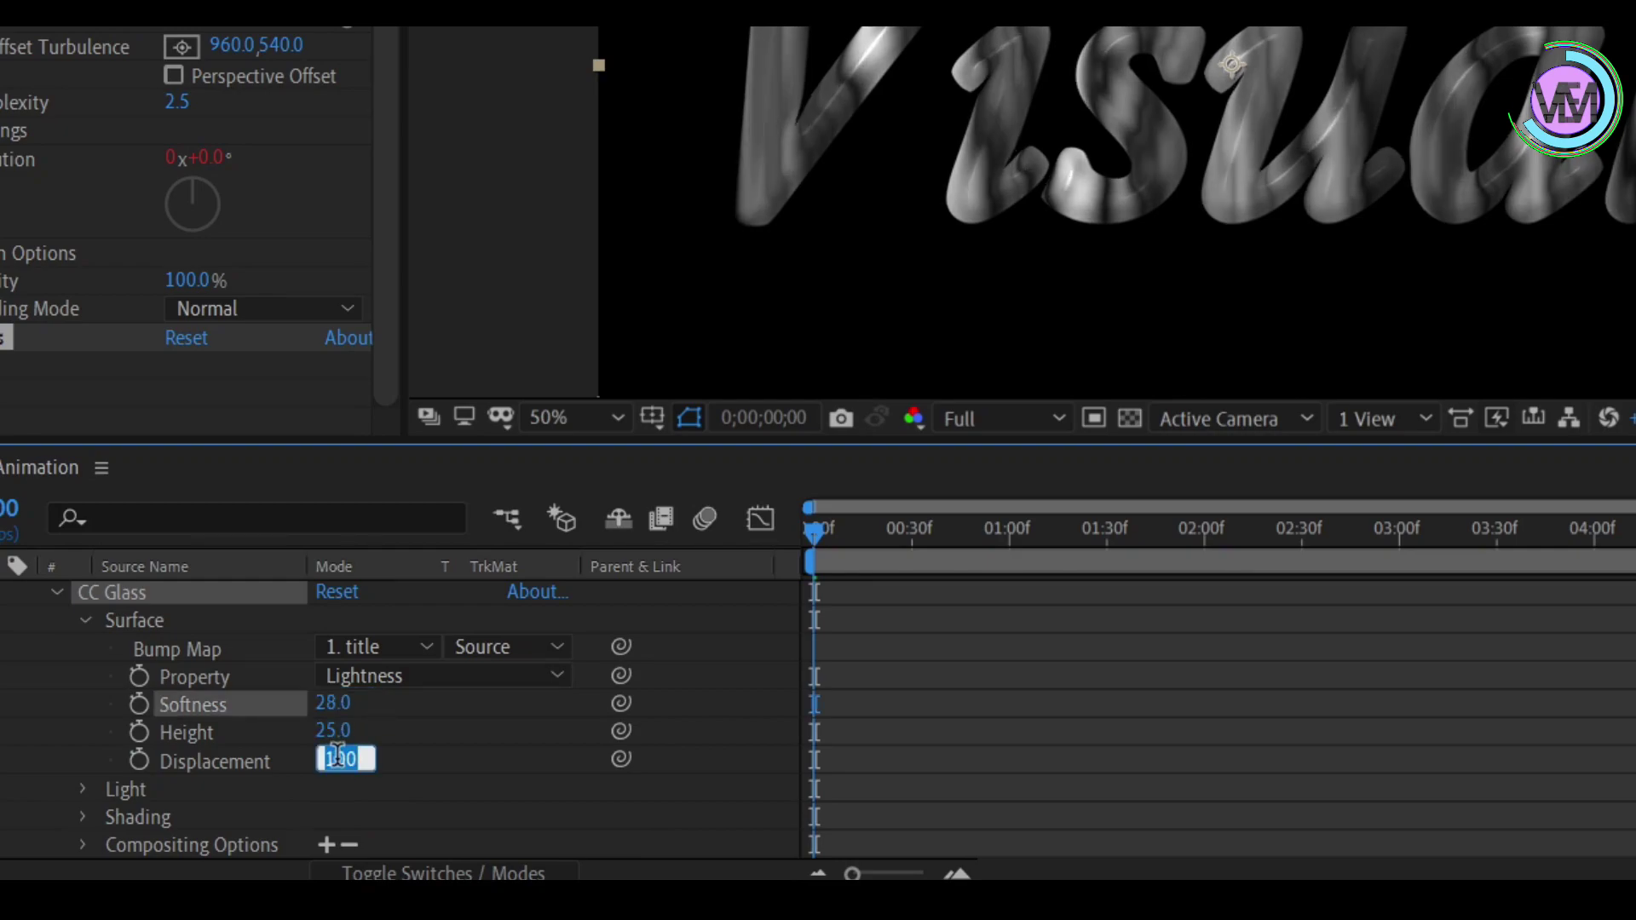
pyautogui.write('90')
pyautogui.click(83, 789)
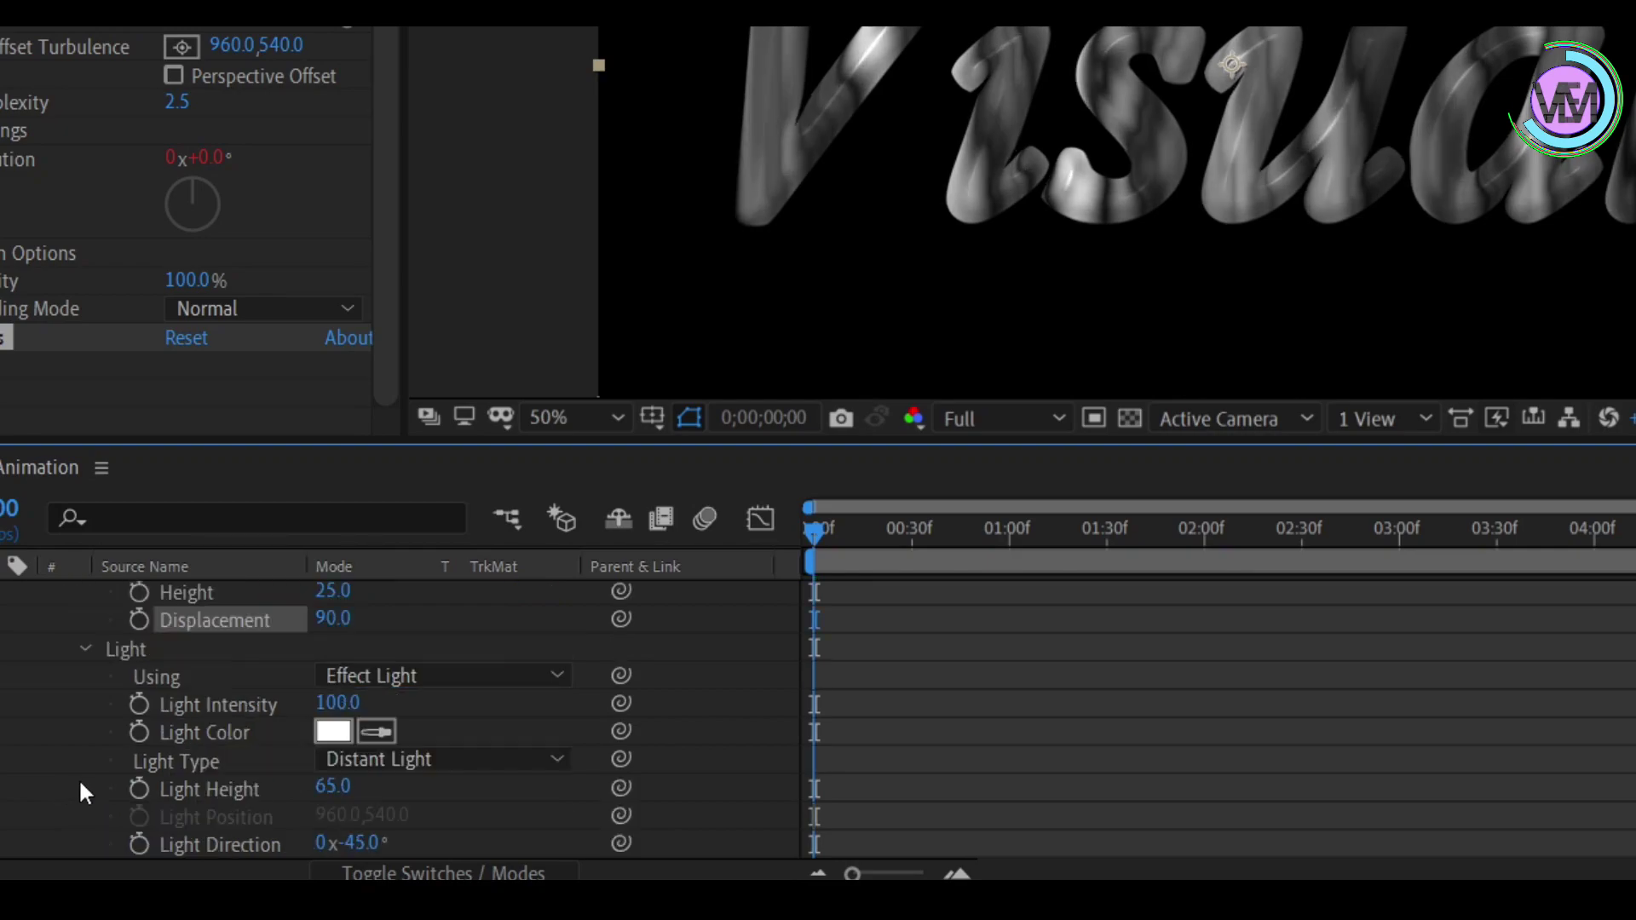
pyautogui.click(335, 698)
pyautogui.write('180')
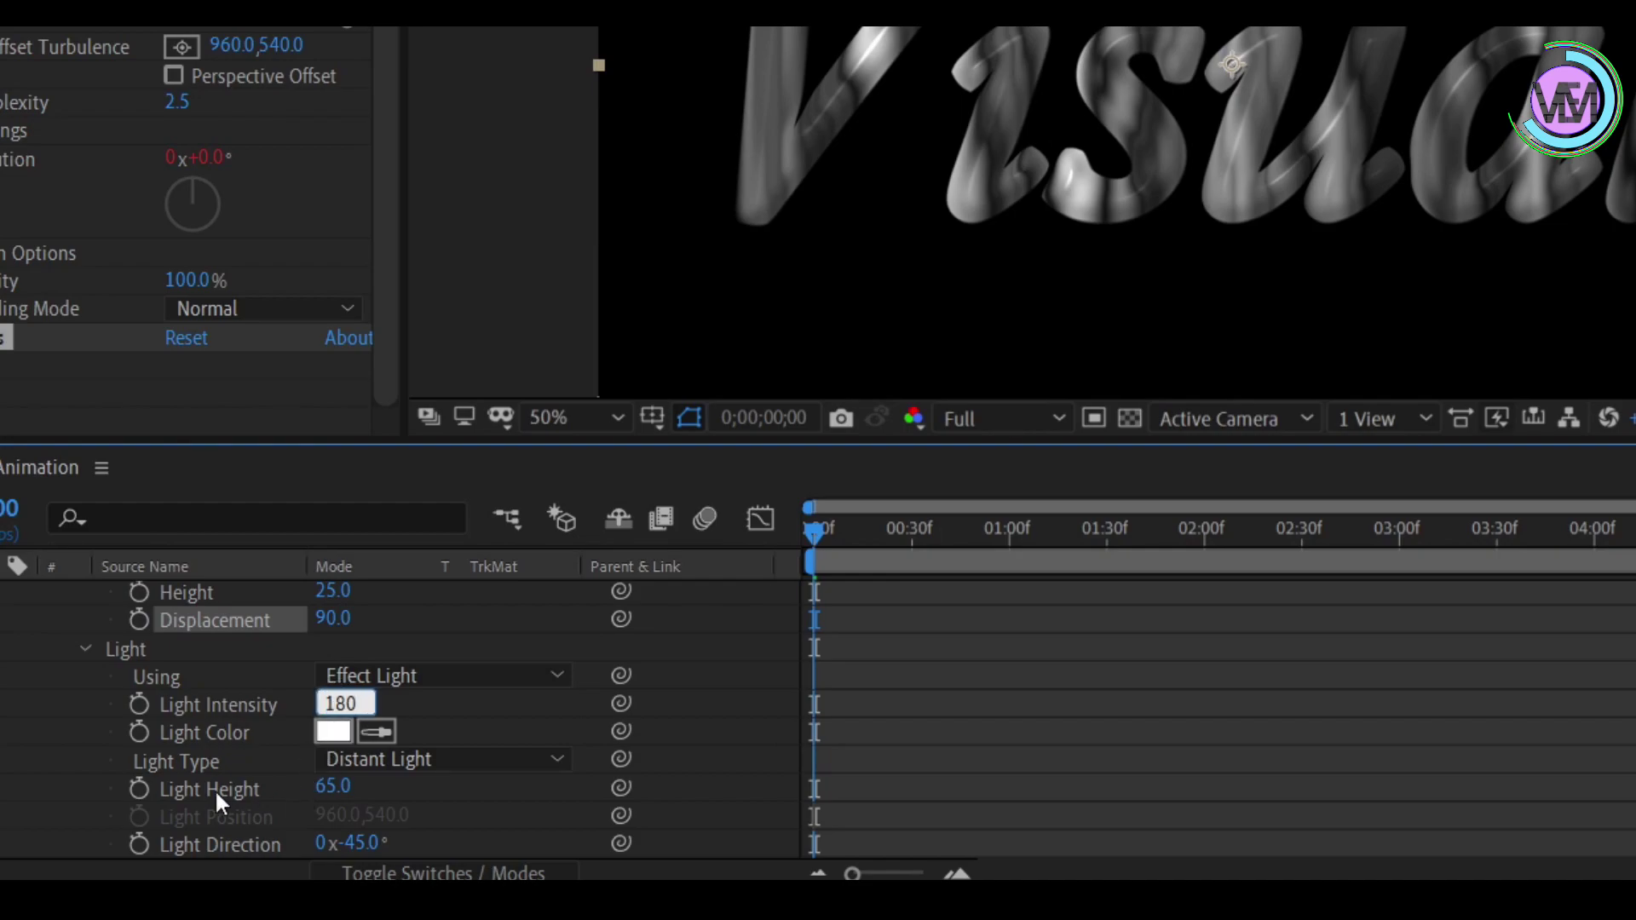
# Keyframe CC Glass Light Height at -100 on the first frame
pyautogui.click(140, 792)
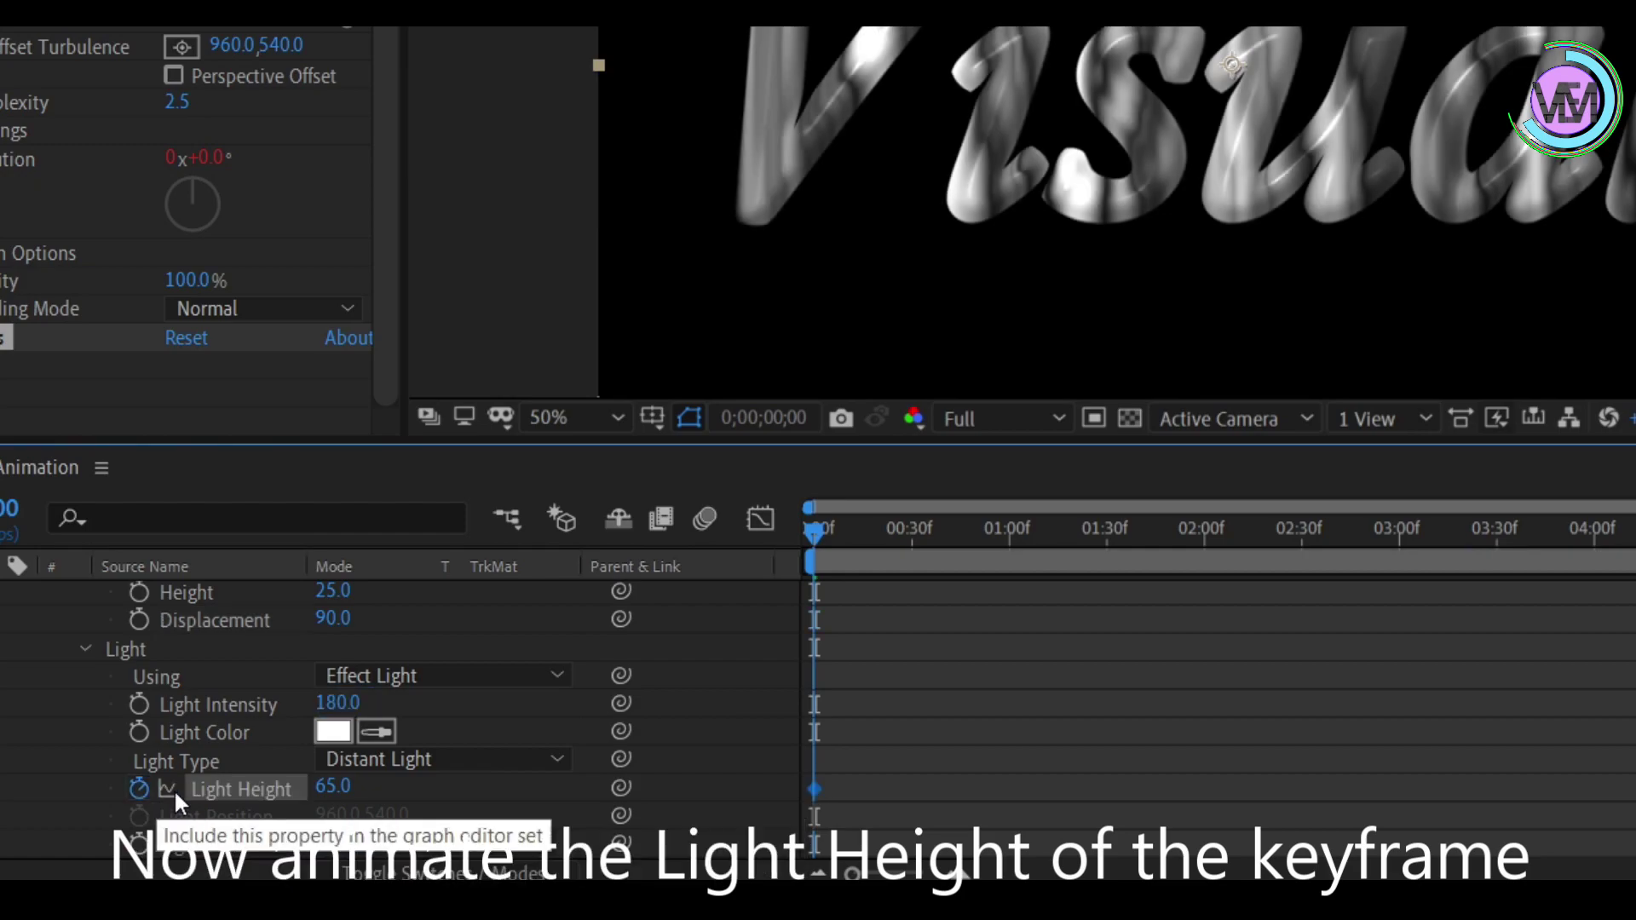
pyautogui.click(328, 787)
pyautogui.write('-100')
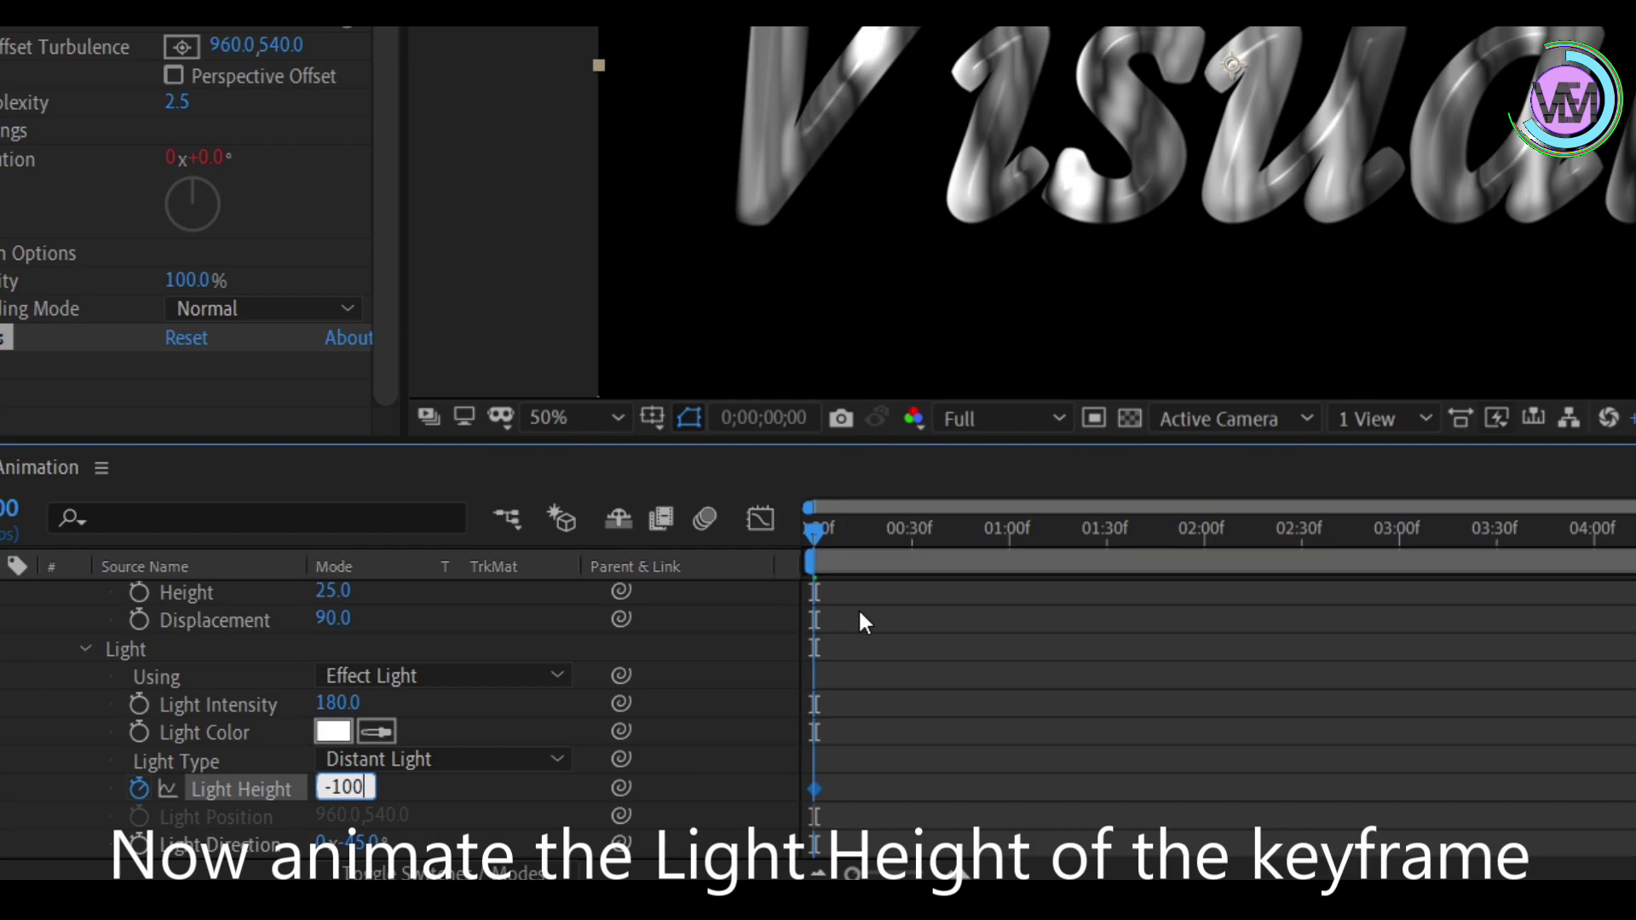
# Keyframe Light Height at 100 at 1;29 and give it Easy Ease
pyautogui.moveTo(814, 528); pyautogui.dragTo(1106, 533)
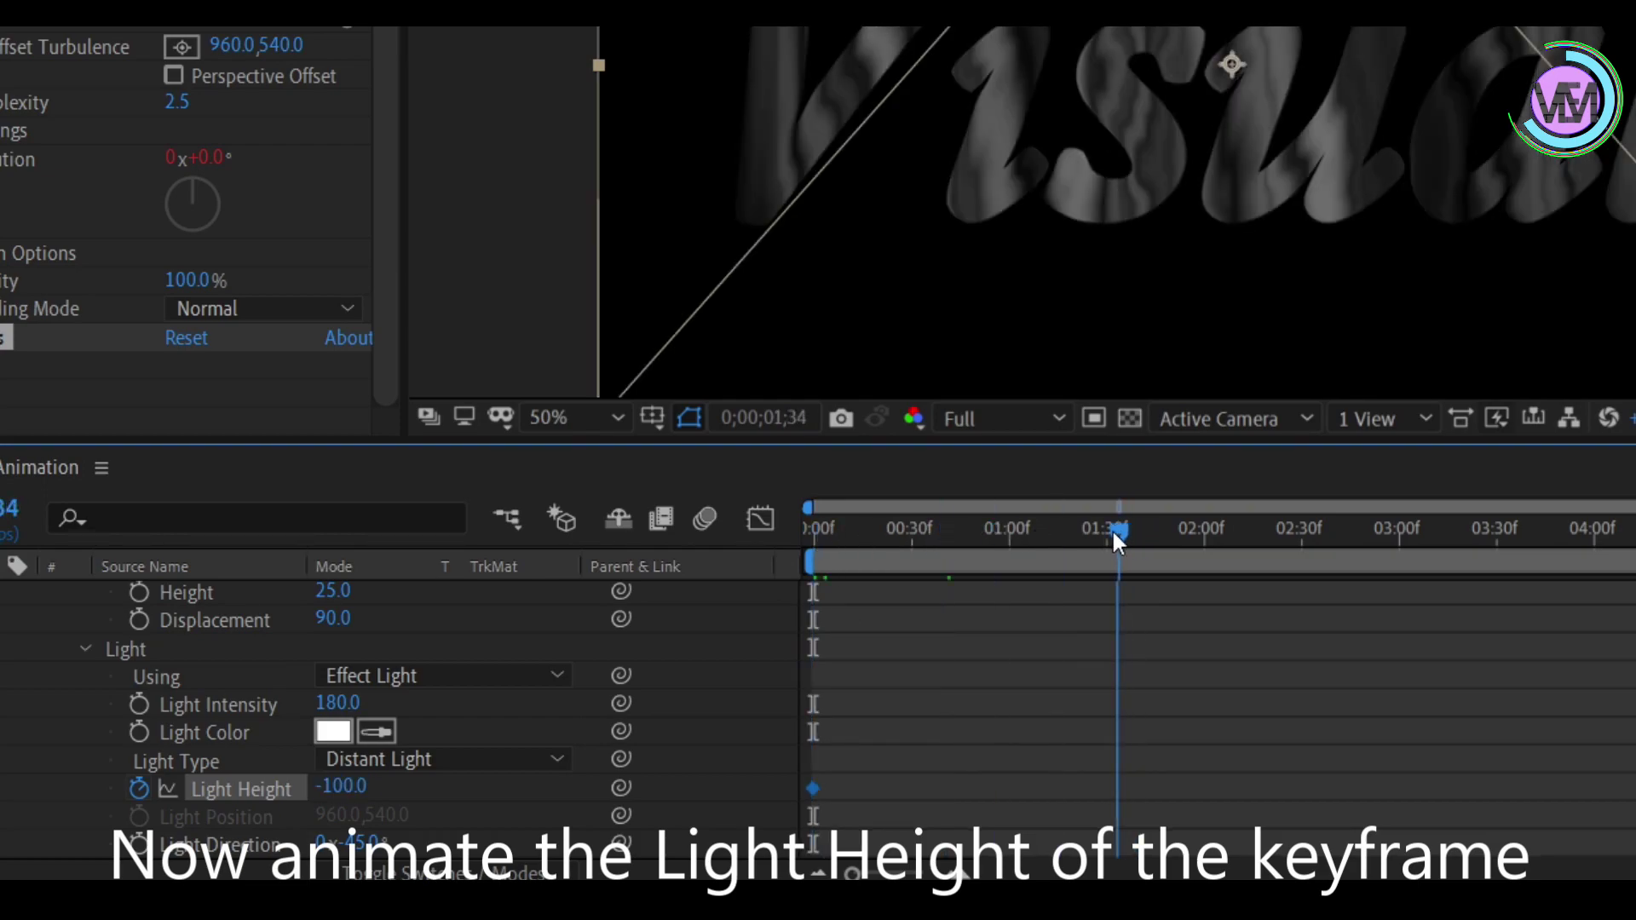
pyautogui.click(339, 787)
pyautogui.write('100')
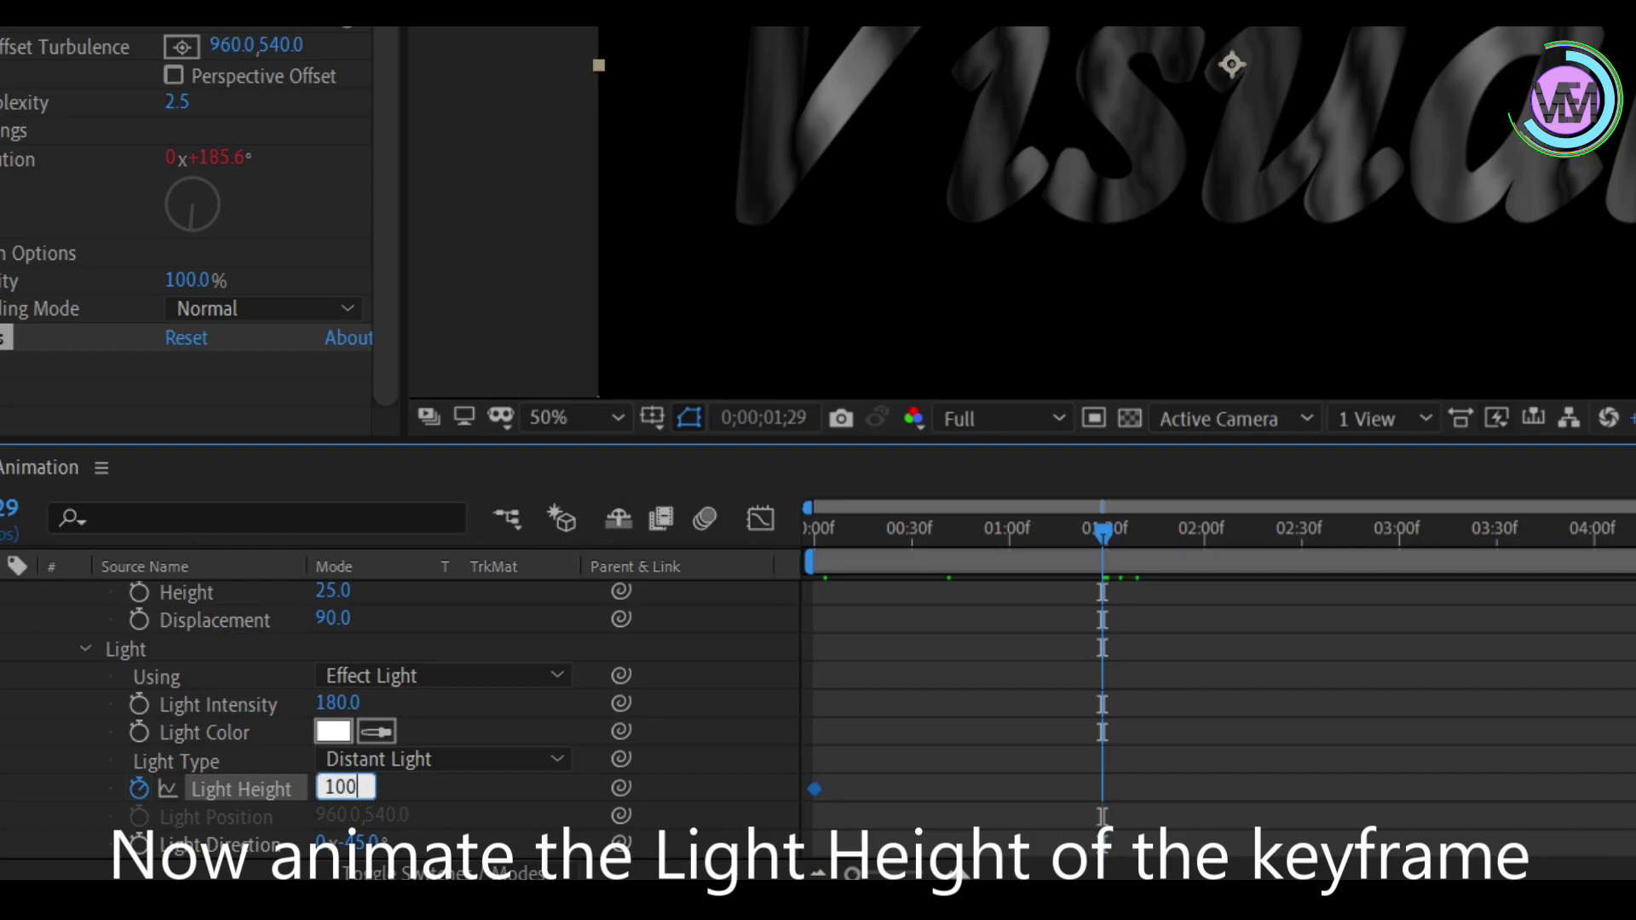
pyautogui.press('Return')
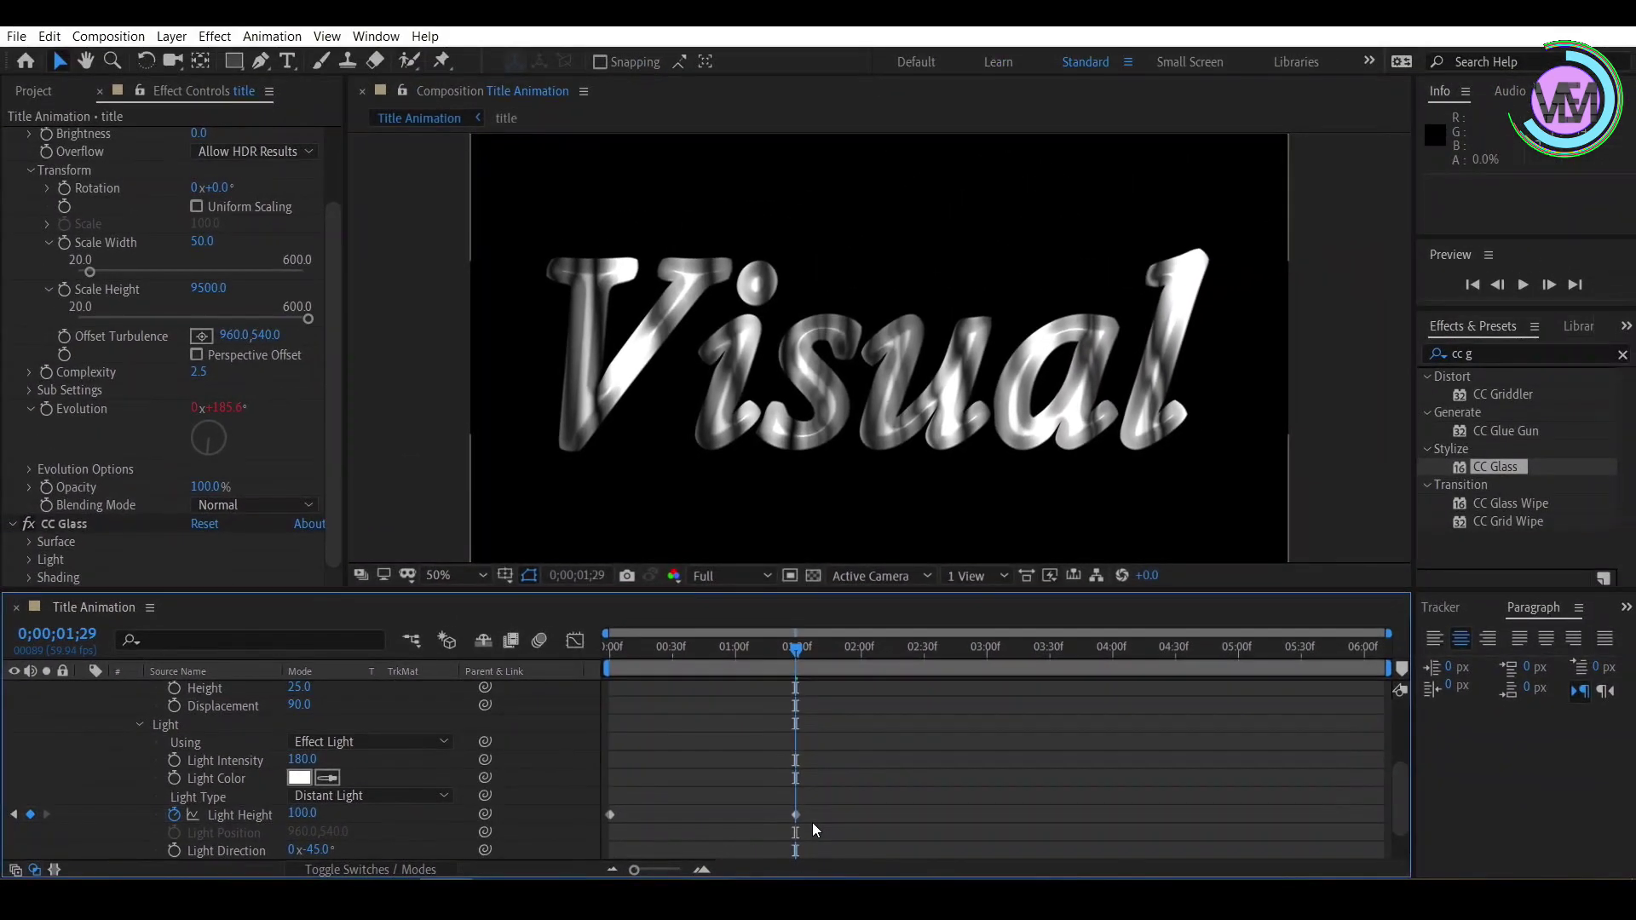
pyautogui.click(795, 813)
pyautogui.press('F9')
pyautogui.moveTo(792, 652)
pyautogui.mouseDown()
pyautogui.moveTo(669, 653)
pyautogui.moveTo(725, 677)
pyautogui.moveTo(880, 684)
pyautogui.mouseUp()
pyautogui.scroll(-3, 274, 791)
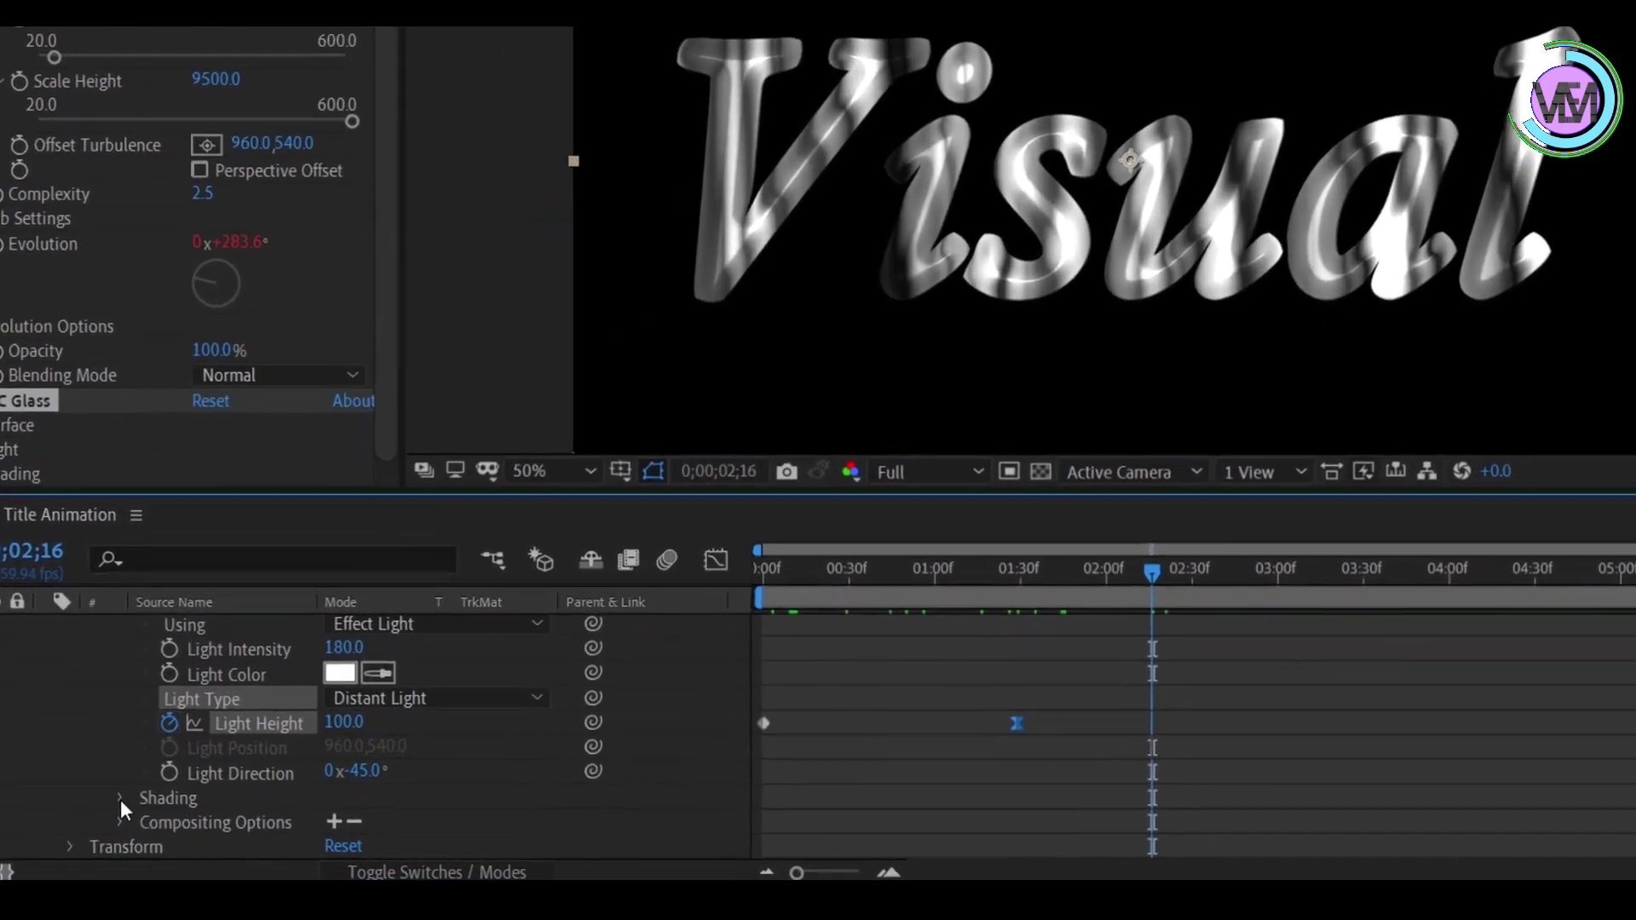
# Set CC Glass shading to Ambient 0, Diffuse 0, Specular 100, Roughness 0.5, Metal 90
pyautogui.click(132, 810)
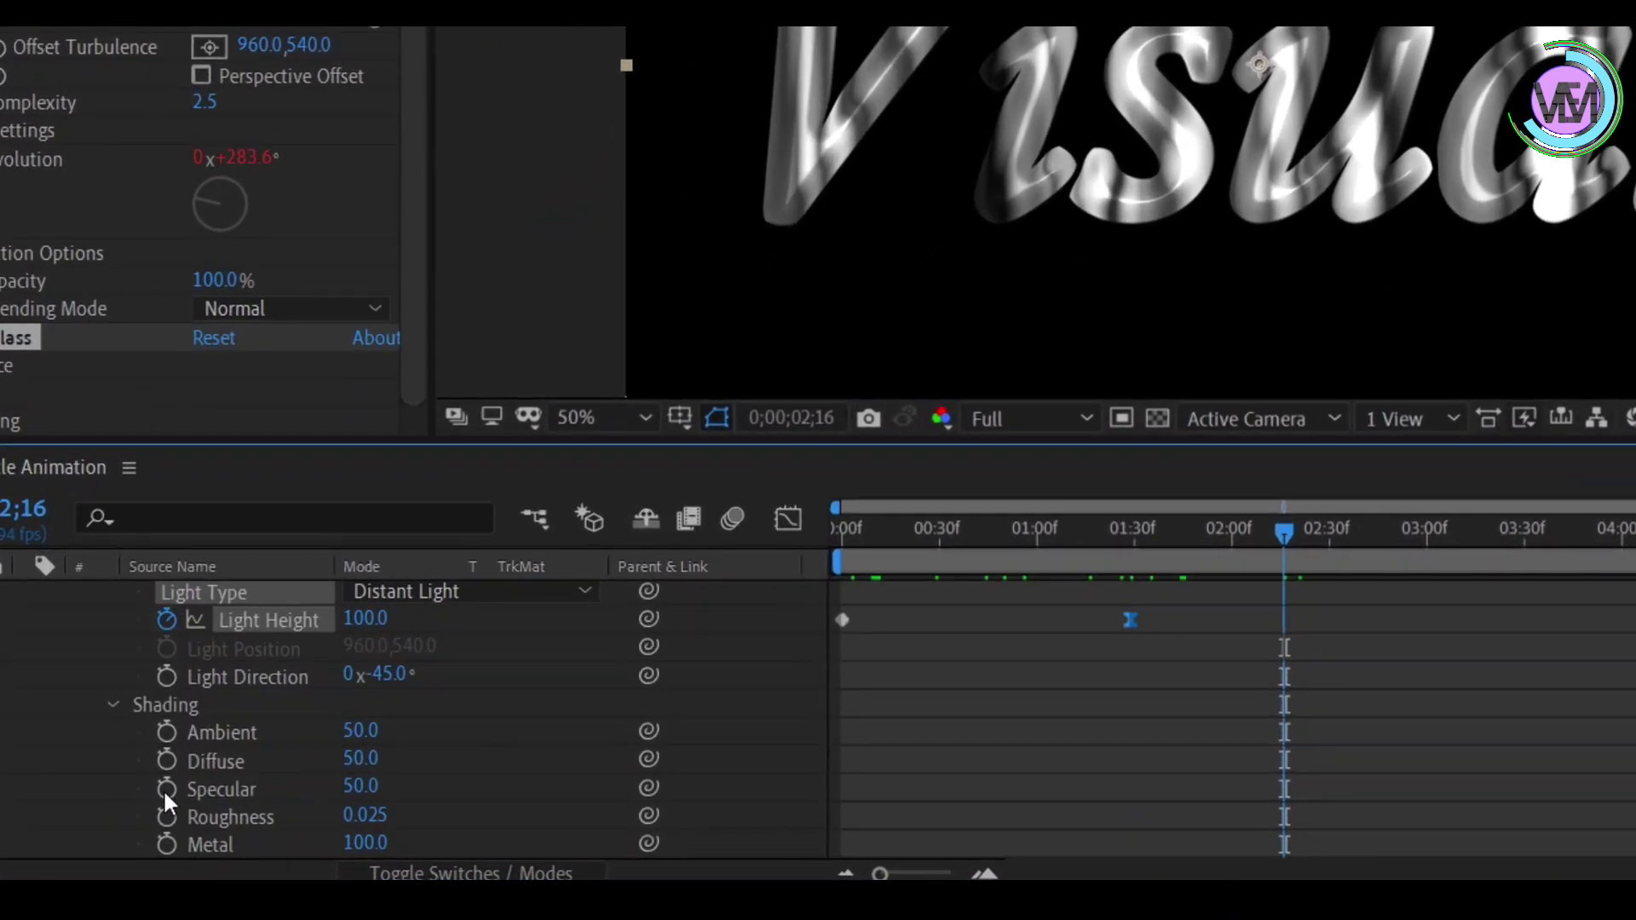
pyautogui.click(315, 824)
pyautogui.write('0')
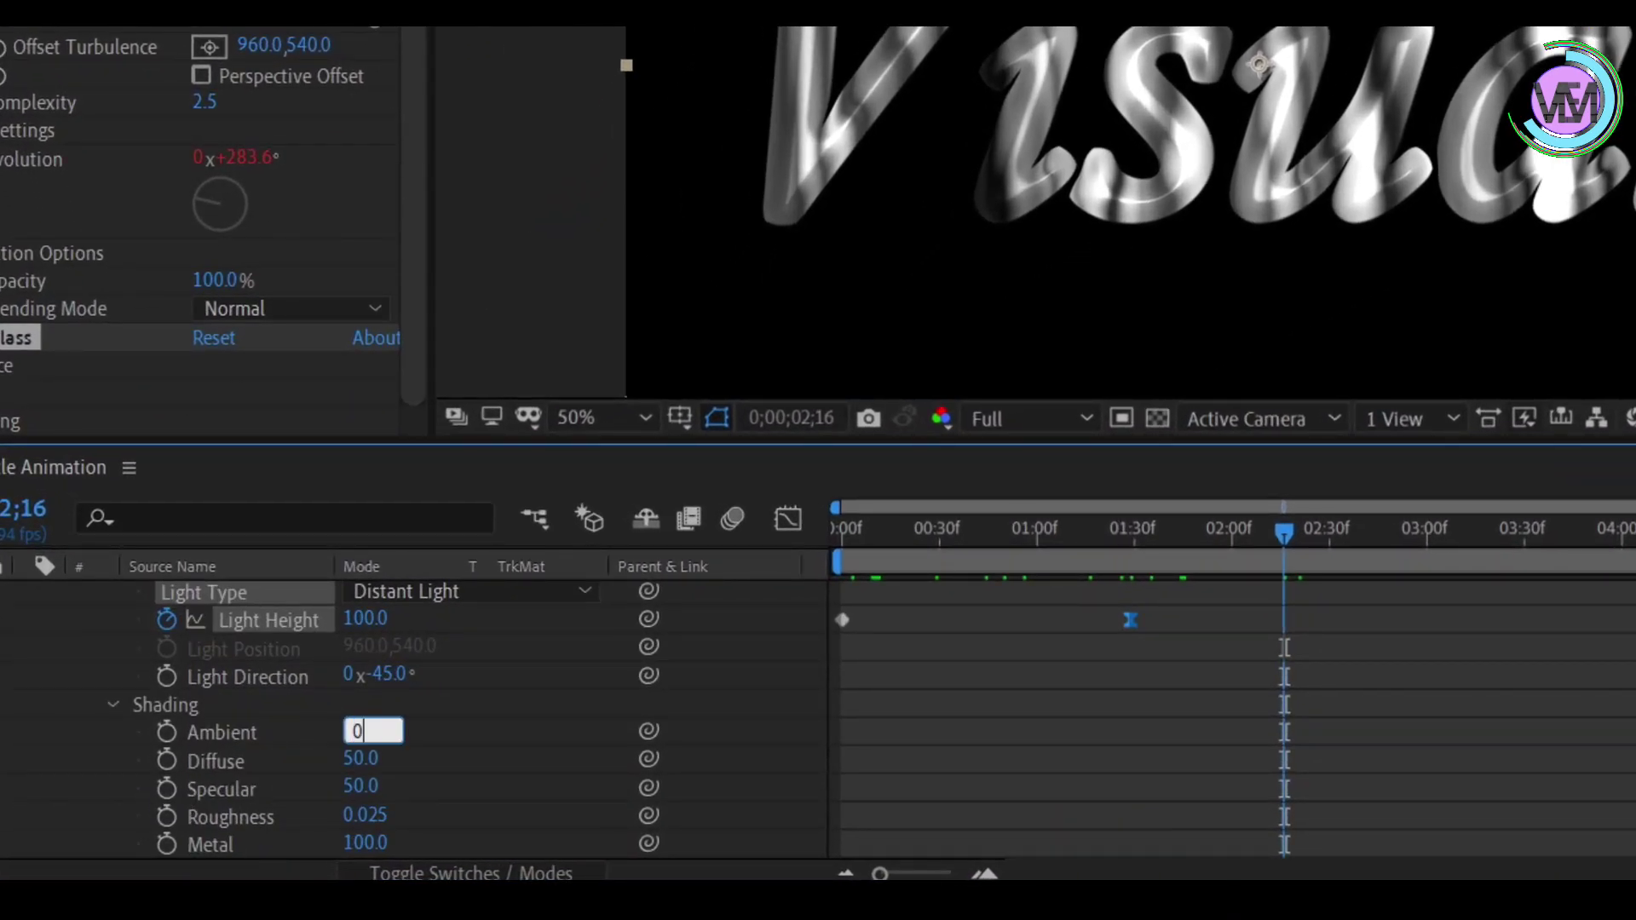
pyautogui.click(360, 759)
pyautogui.write('0')
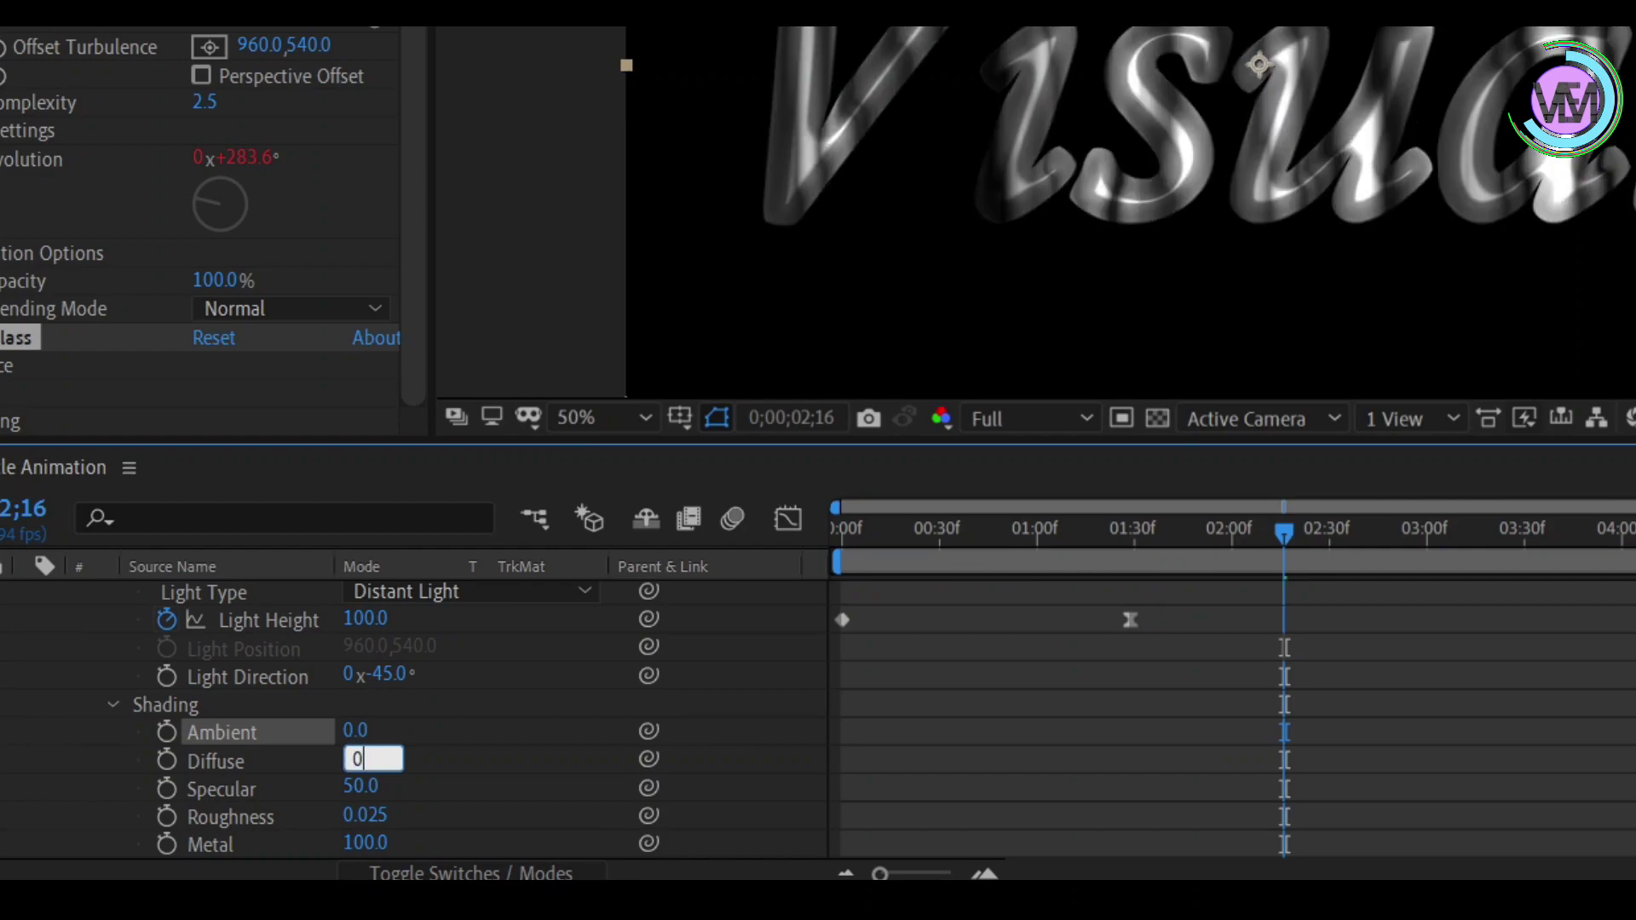
pyautogui.click(362, 786)
pyautogui.write('1')
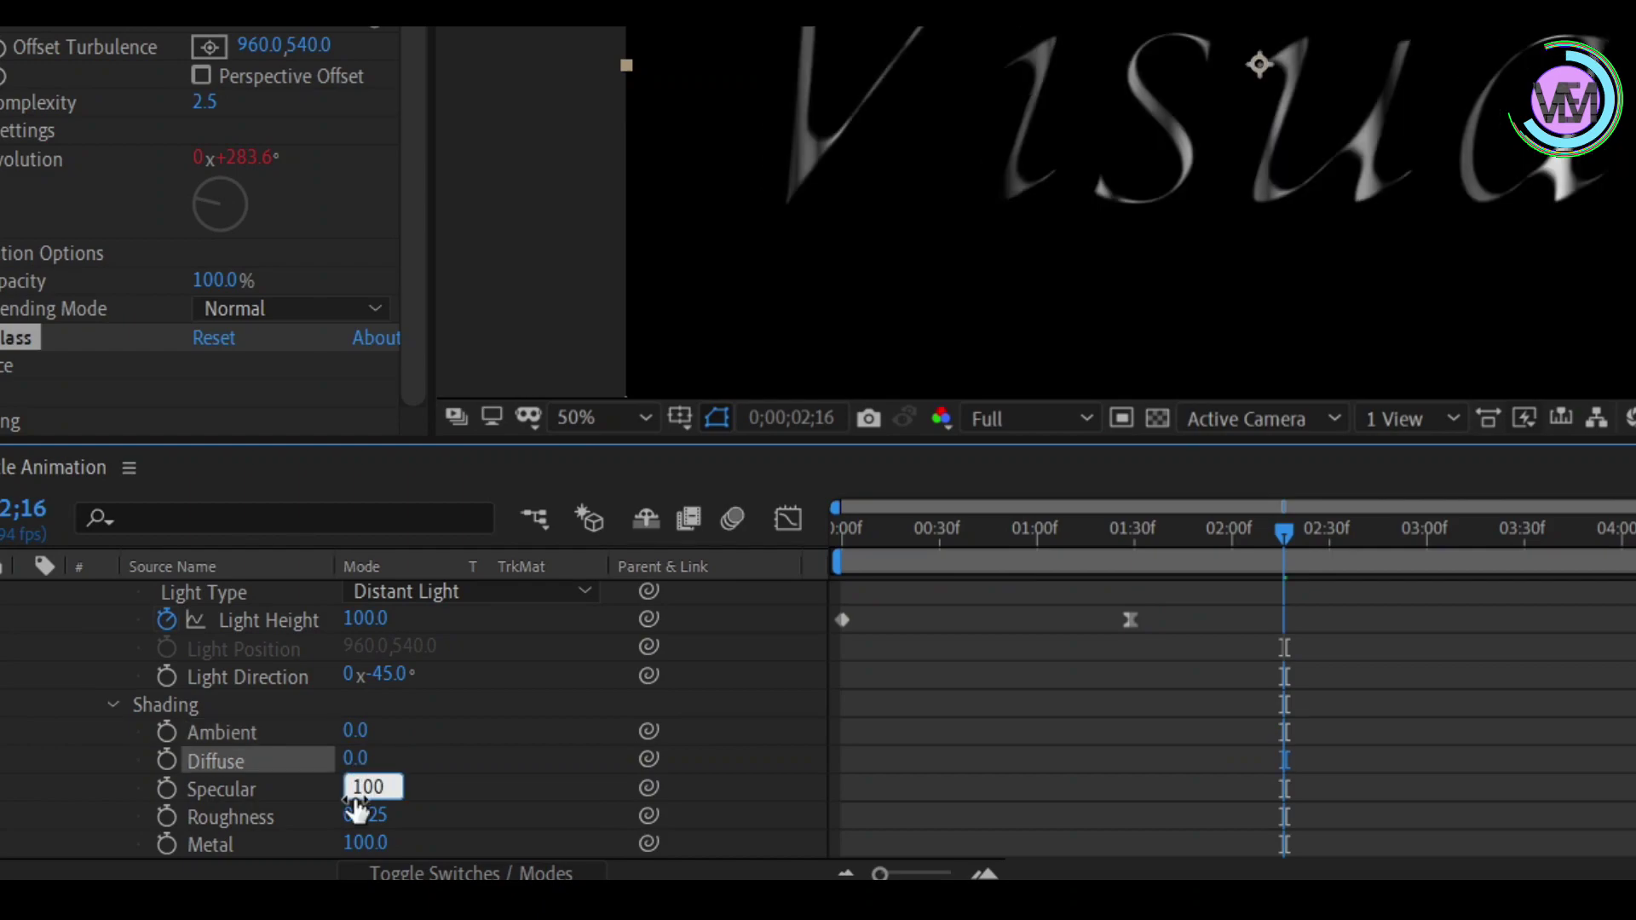
pyautogui.click(362, 815)
pyautogui.press('BackSpace')
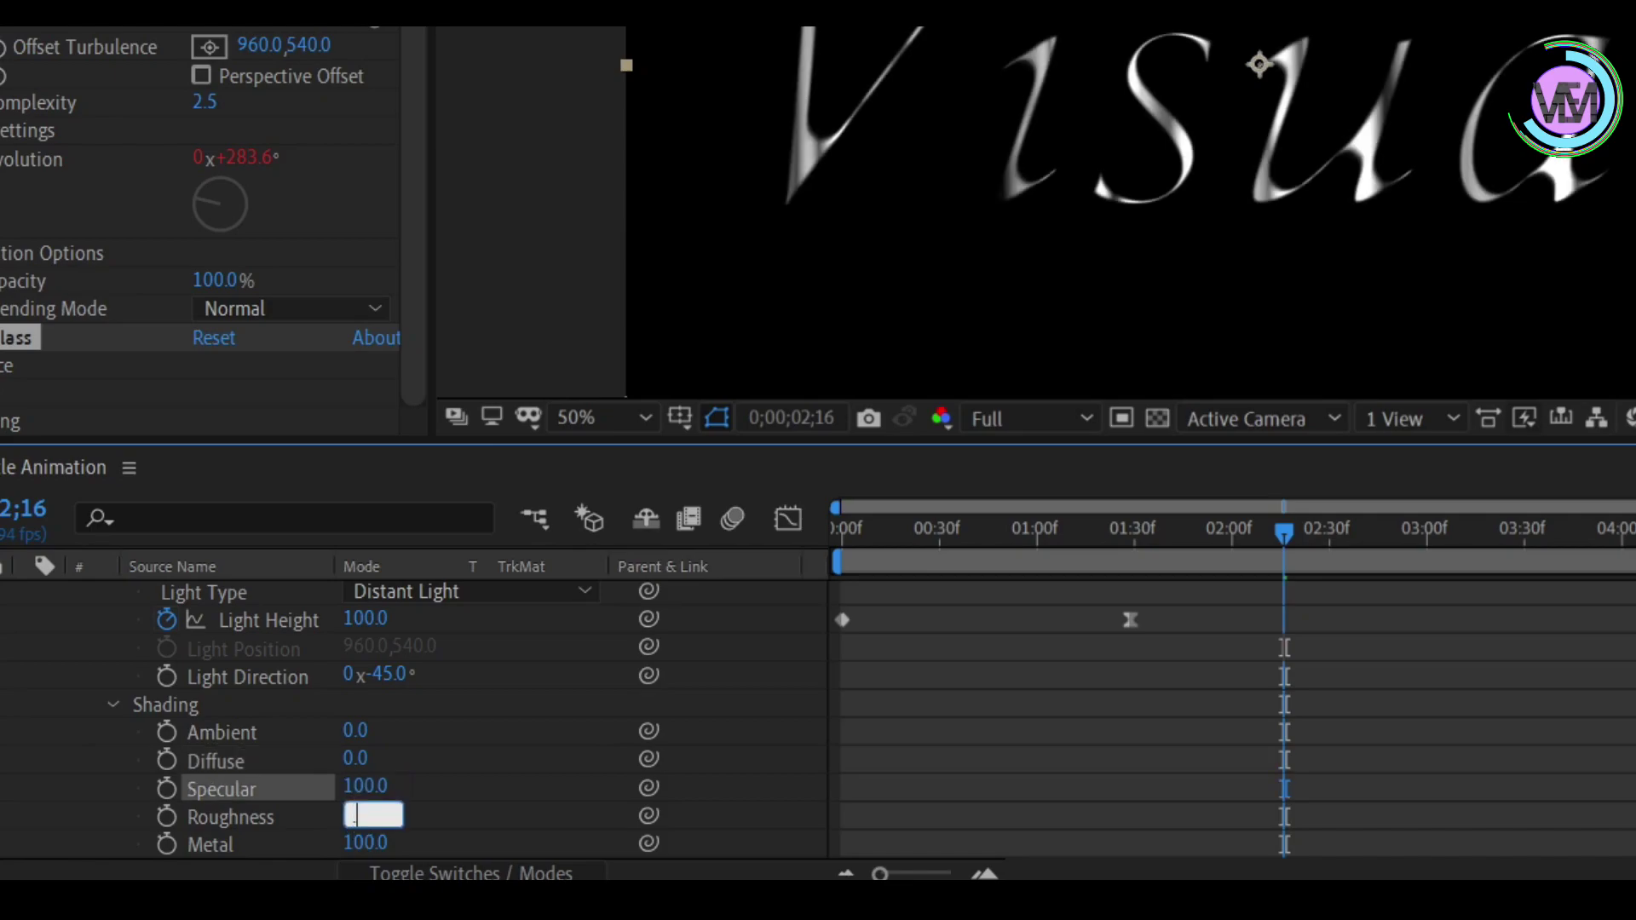
pyautogui.write('.5')
pyautogui.click(364, 843)
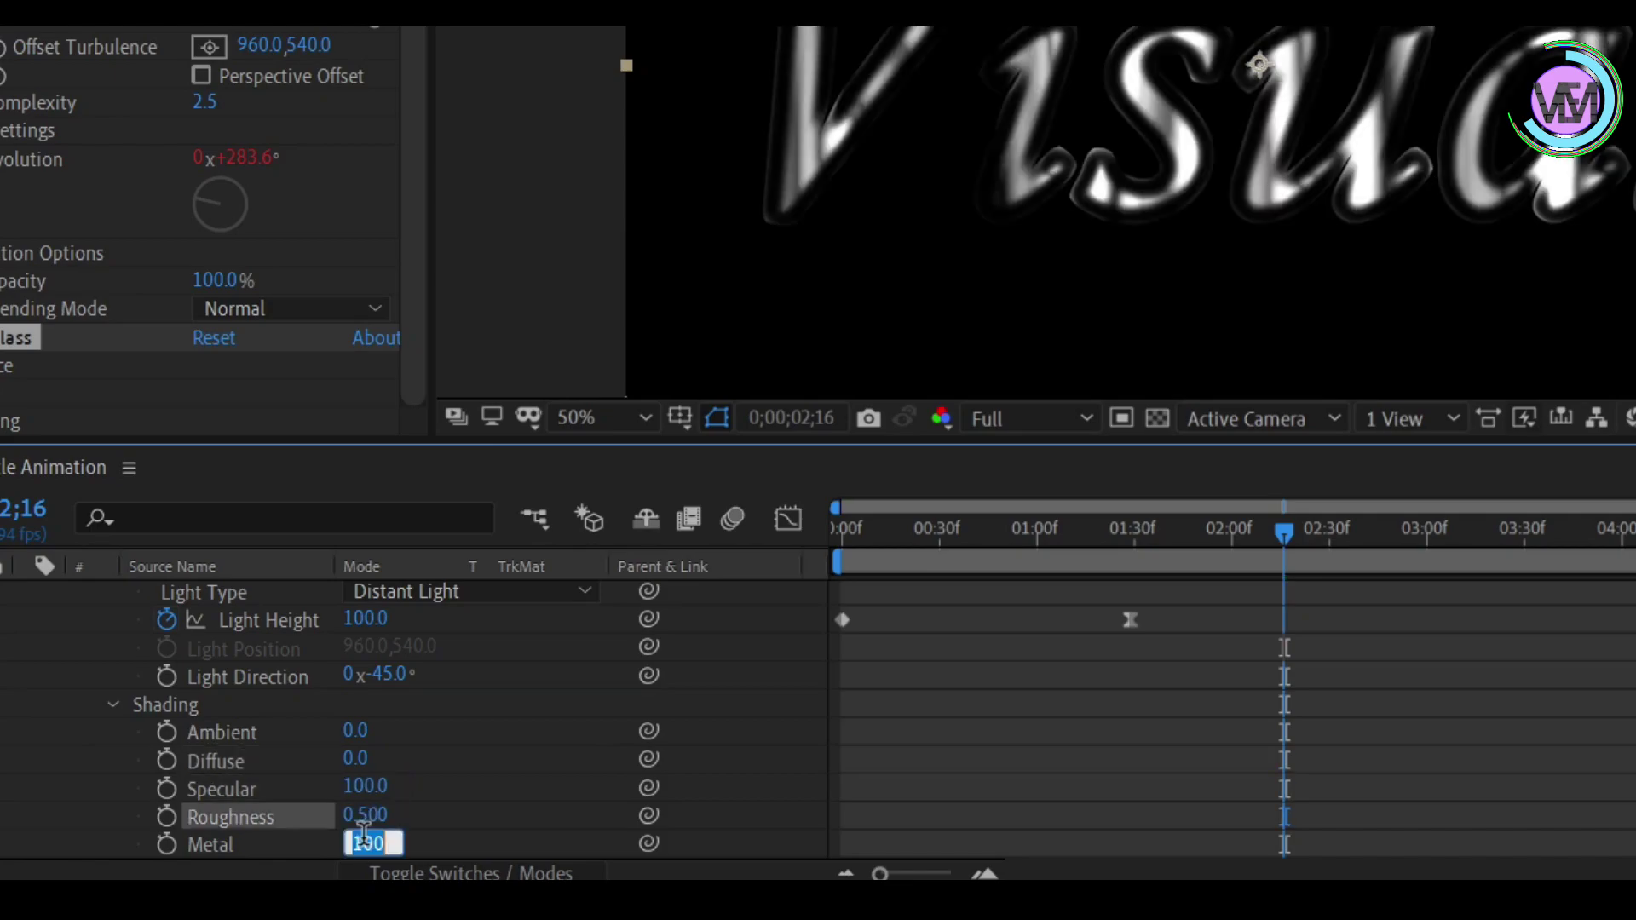
pyautogui.write('90')
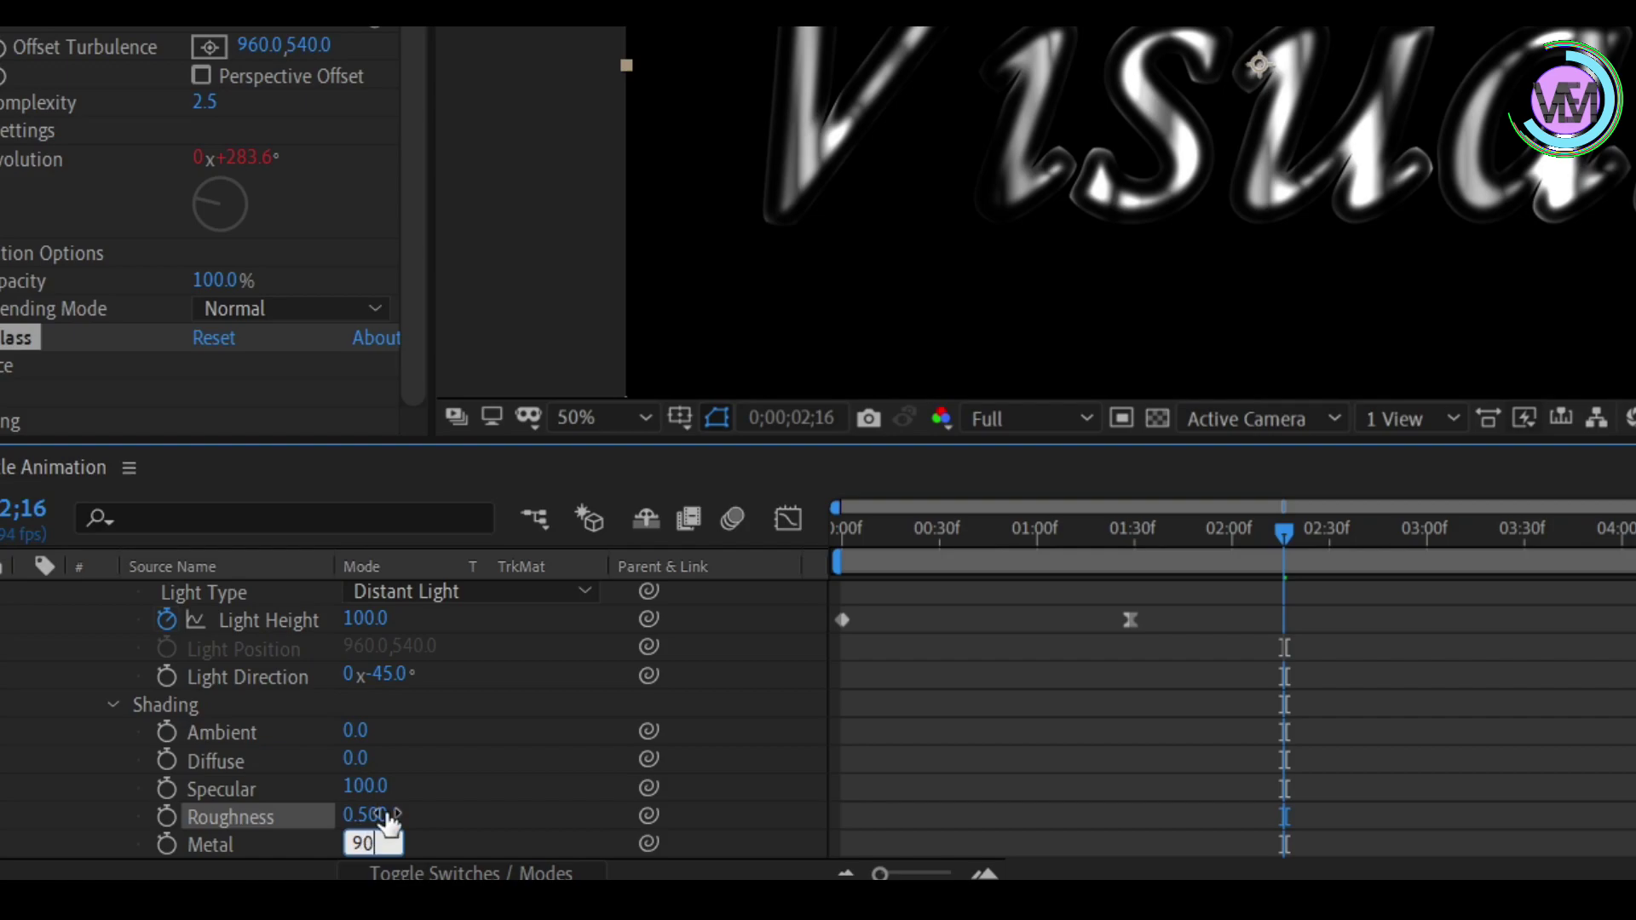
pyautogui.click(528, 224)
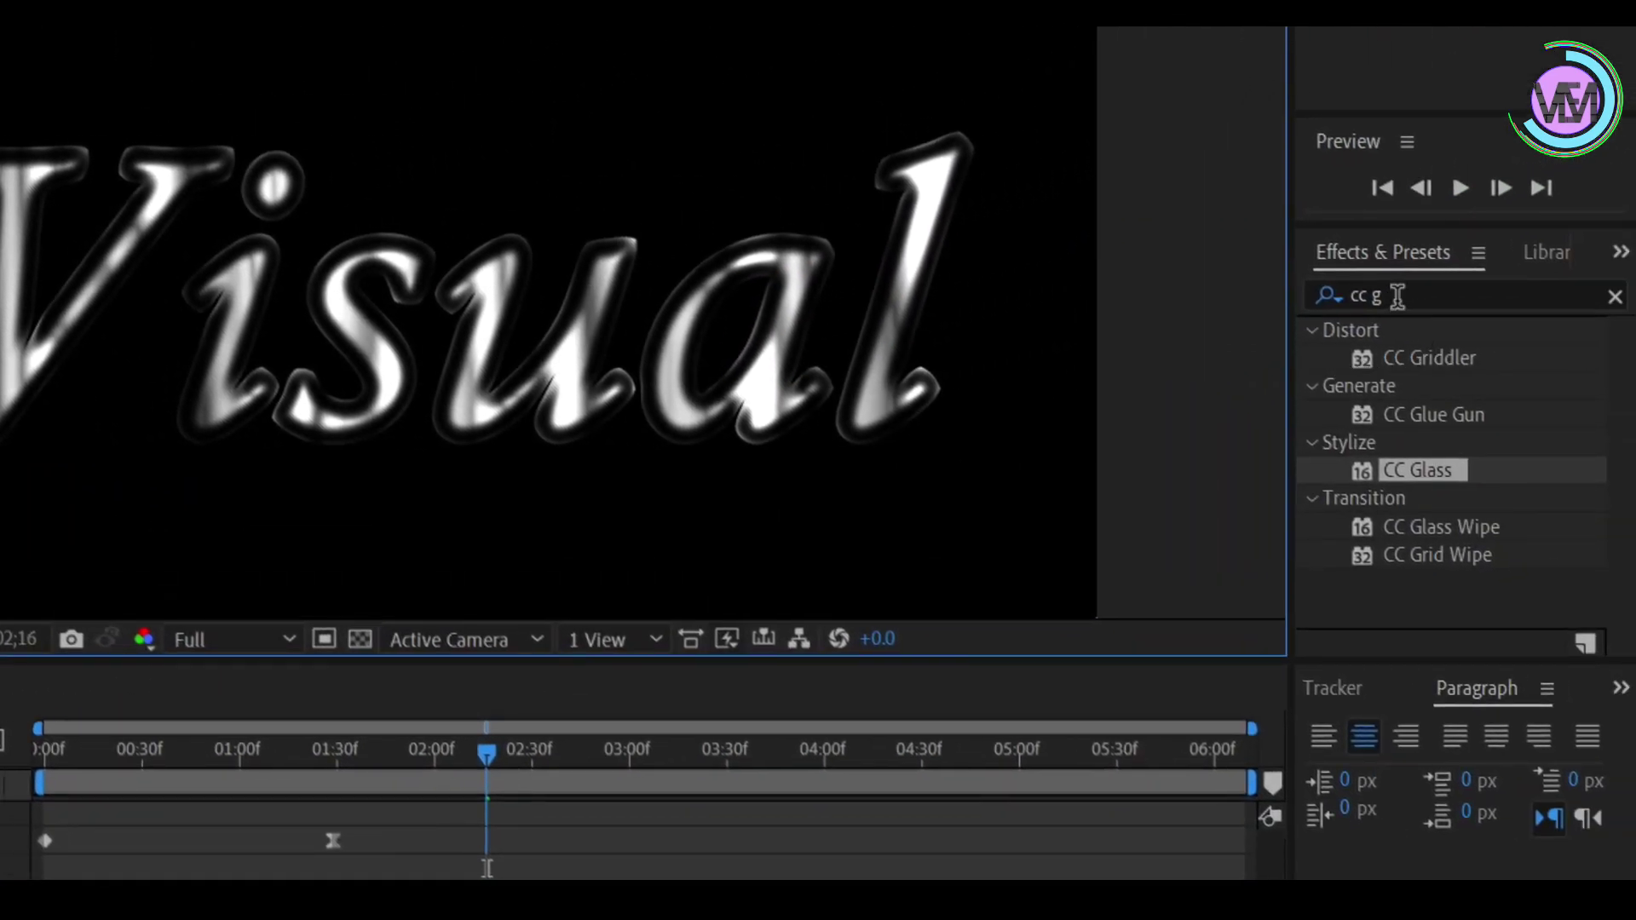
# Apply the CC Blobbylize effect to the title layer
pyautogui.click(1398, 295)
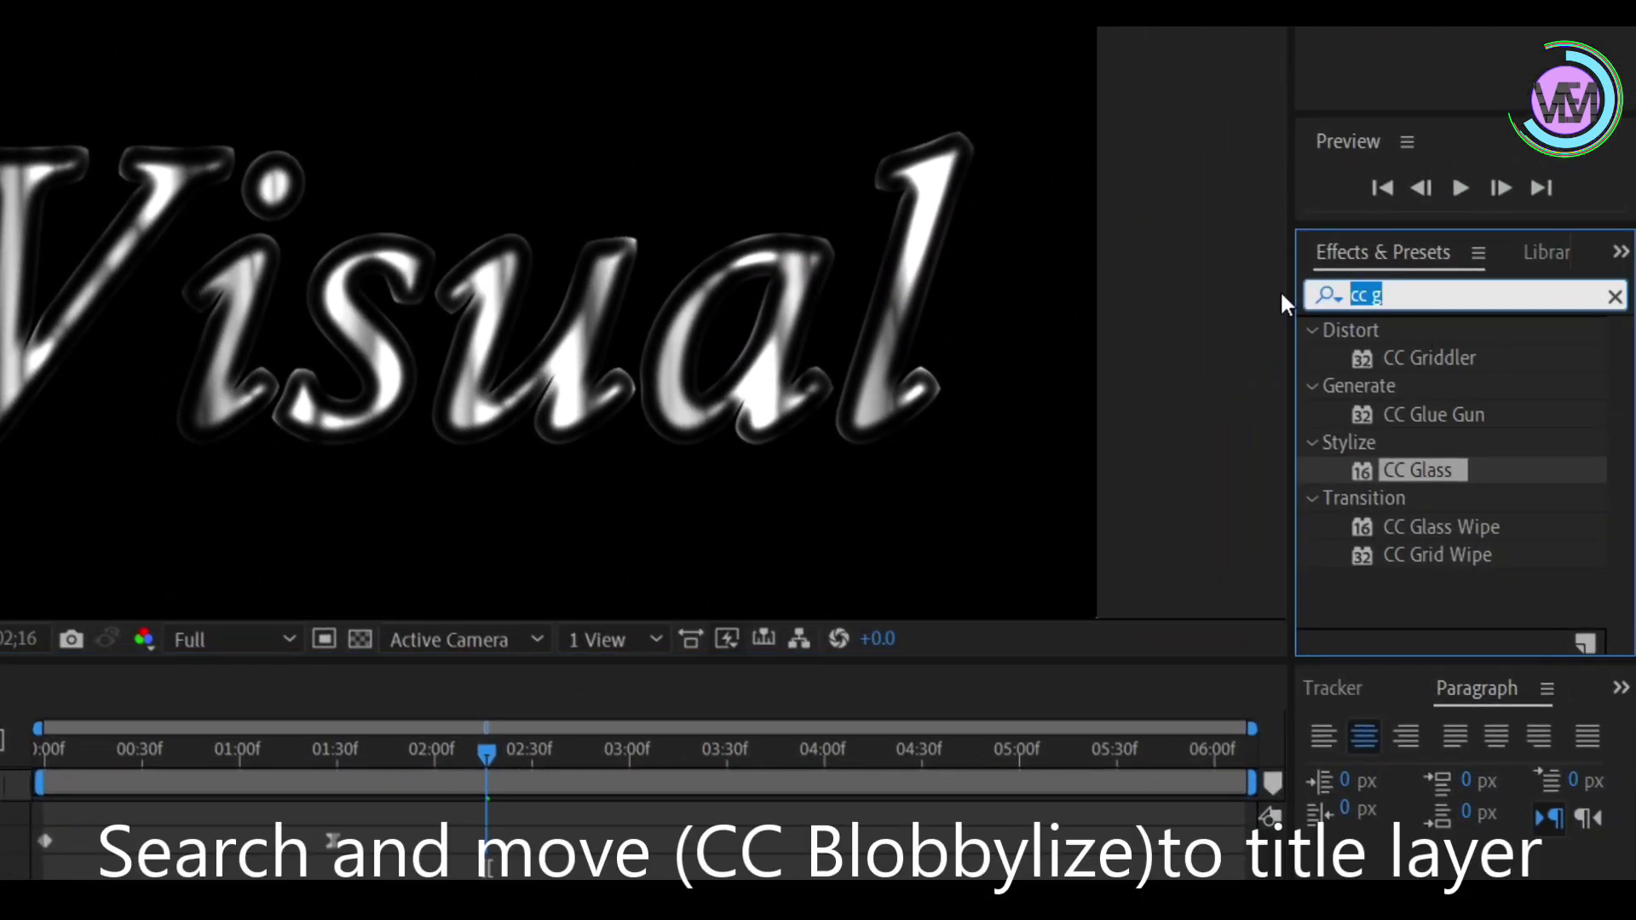
pyautogui.write('cc b')
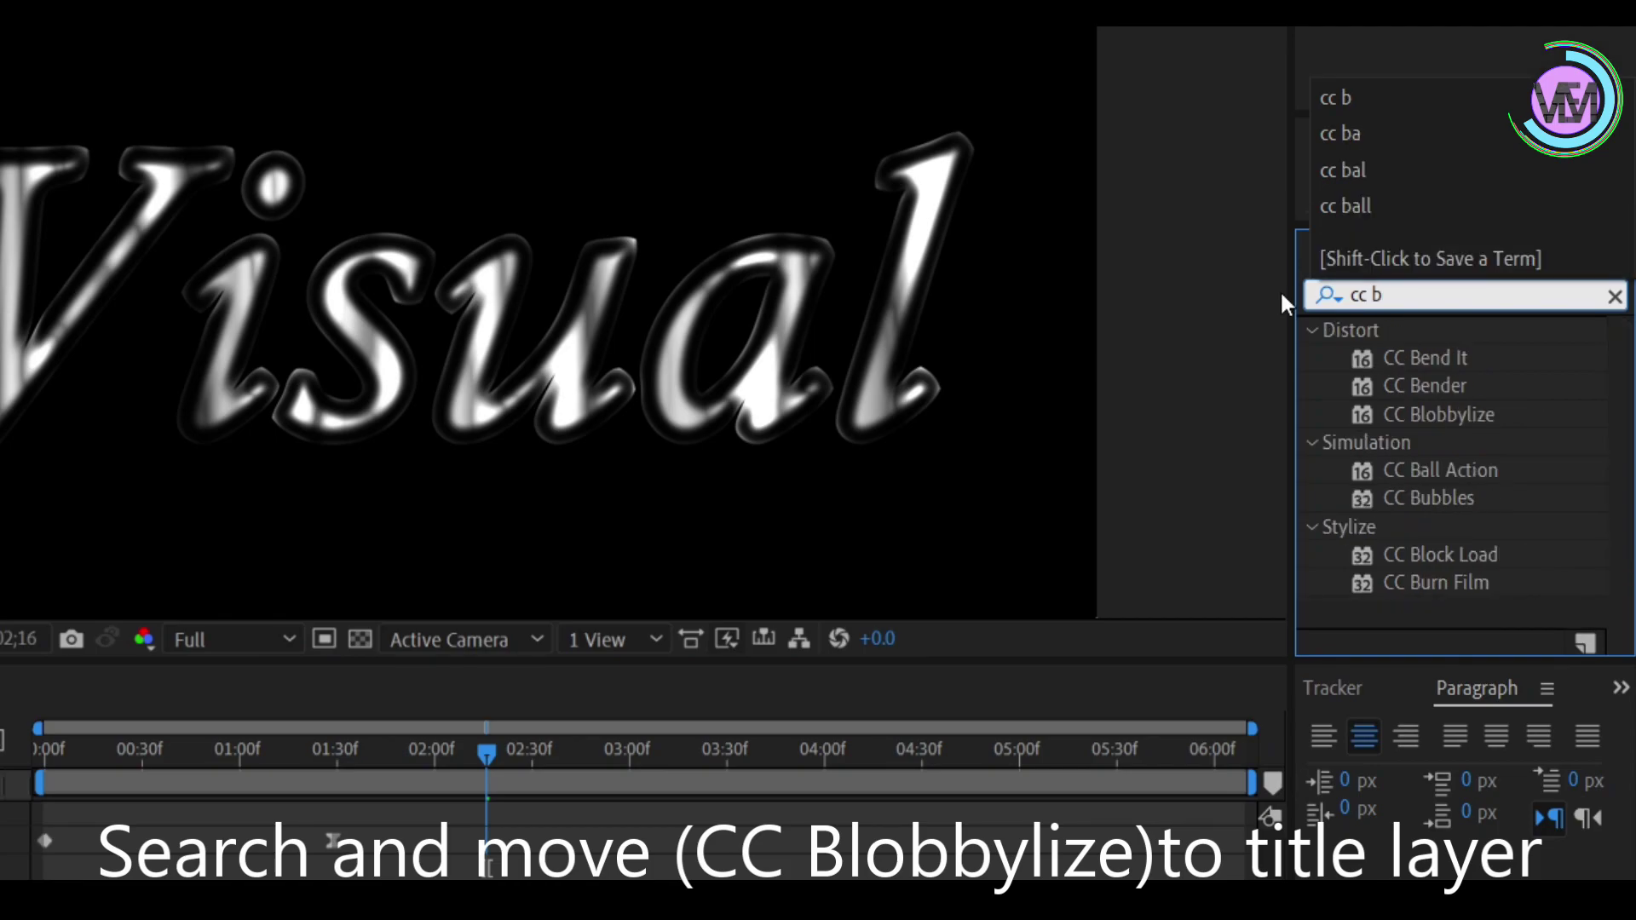
pyautogui.moveTo(1385, 413); pyautogui.dragTo(296, 515)
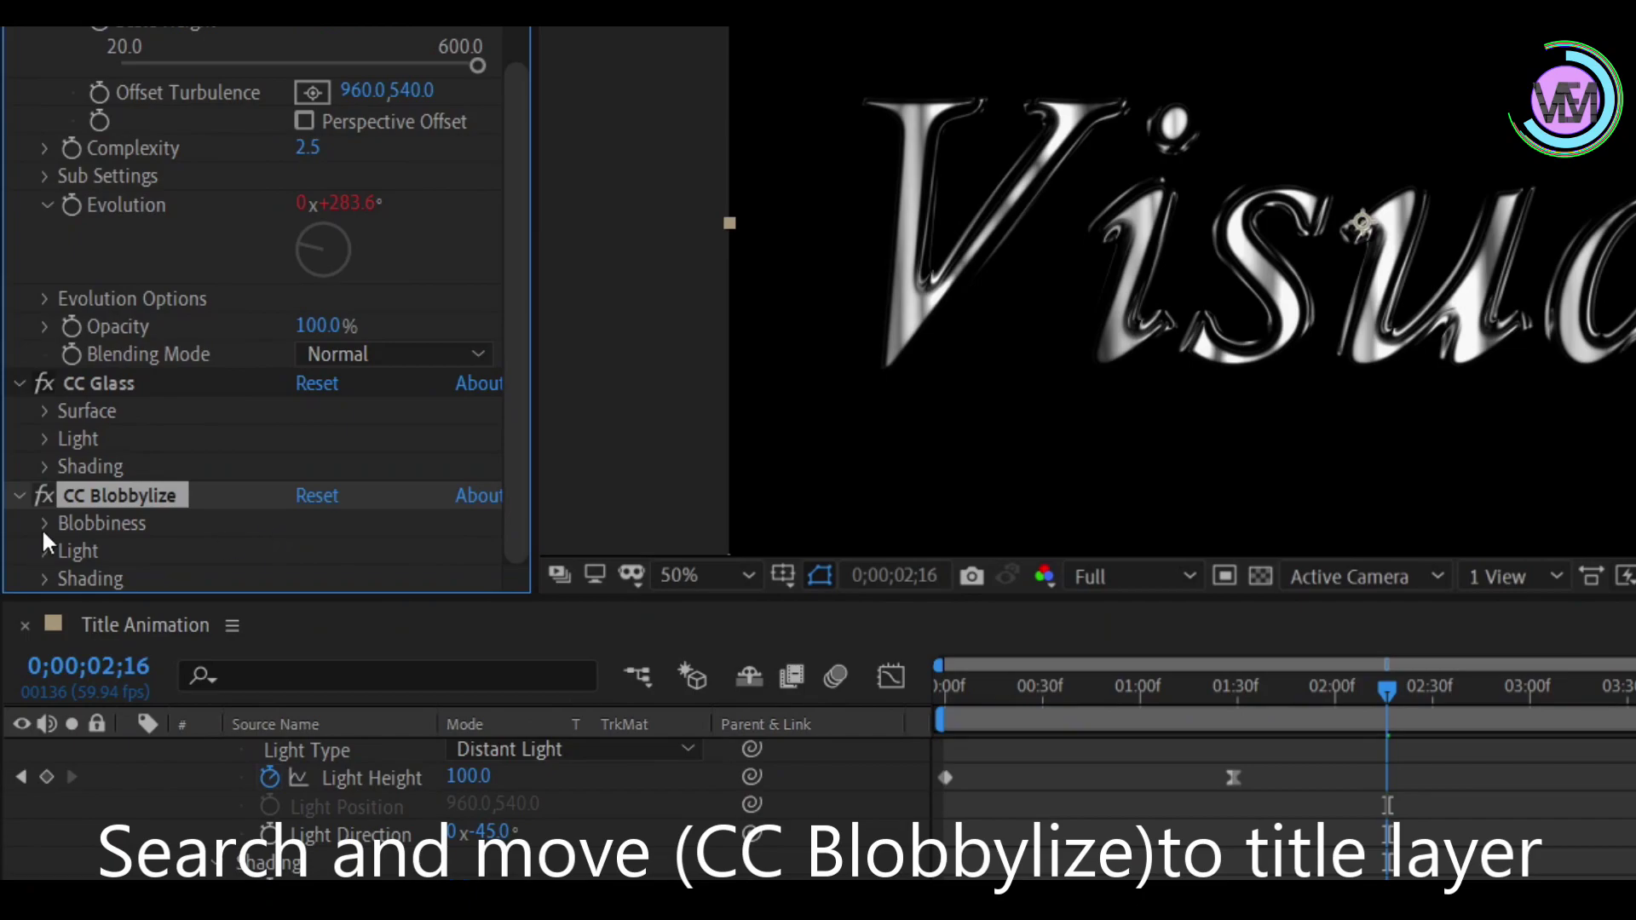
# Set CC Blobbylize Blobbiness to Softness 28 and Cut Away 0
pyautogui.click(43, 524)
pyautogui.scroll(-3, 253, 503)
pyautogui.click(313, 494)
pyautogui.write('28')
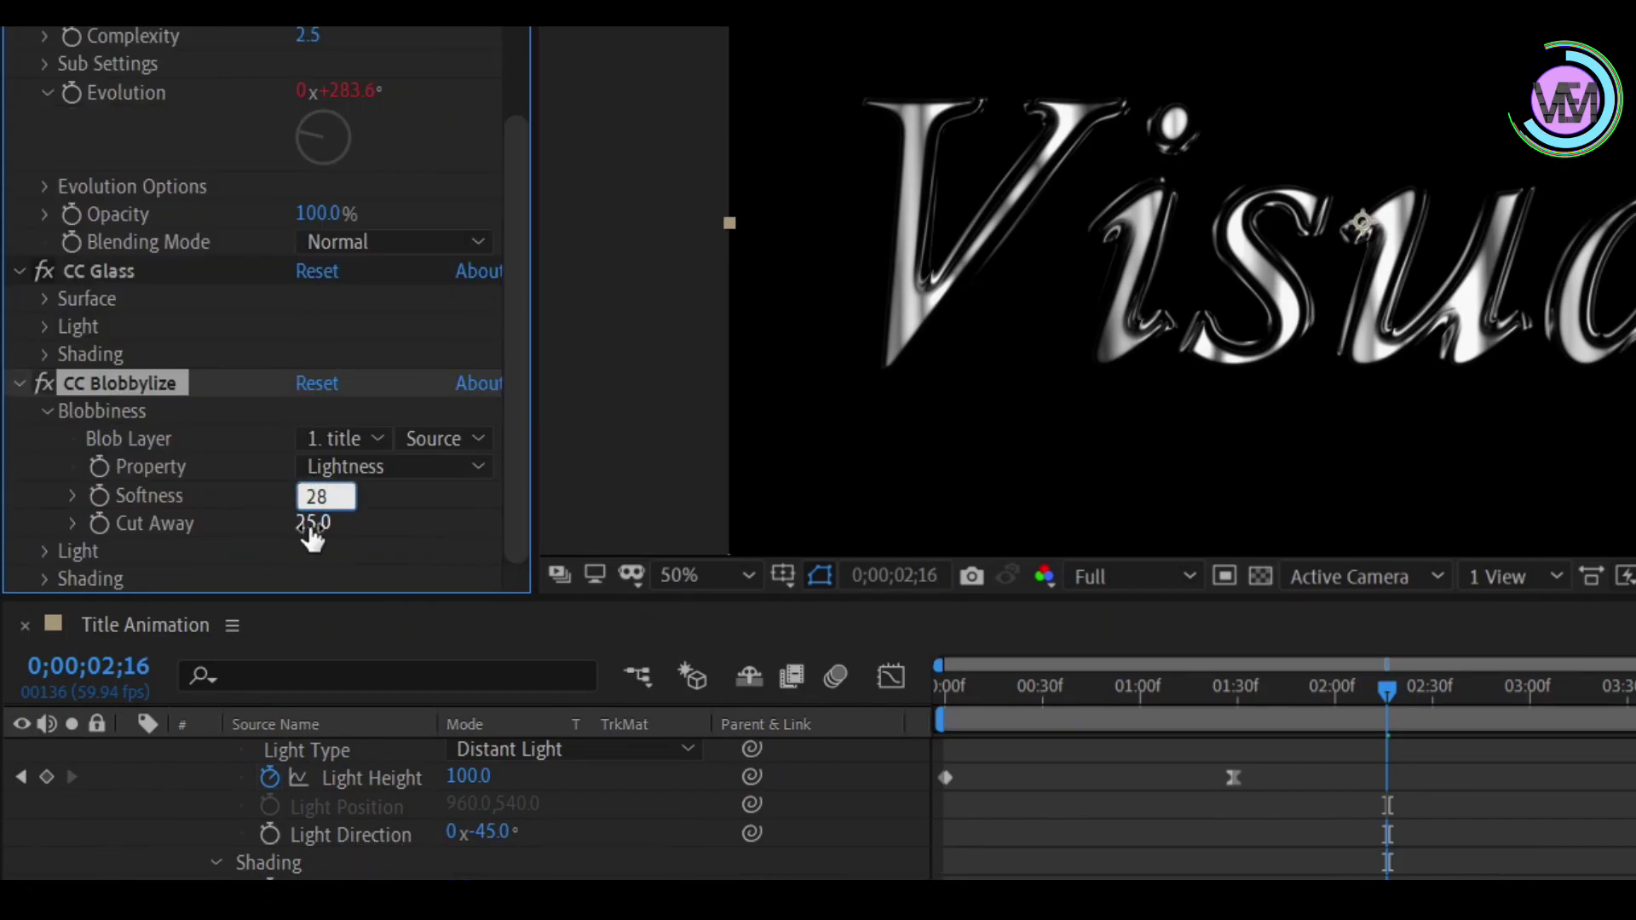
pyautogui.click(313, 523)
pyautogui.write('0')
pyautogui.press('Return')
# Set CC Blobbylize shading to Ambient 0, Diffuse 0, Roughness 0.5, Metal 92
pyautogui.click(44, 579)
pyautogui.click(316, 466)
pyautogui.write('0')
pyautogui.click(311, 495)
pyautogui.write('0')
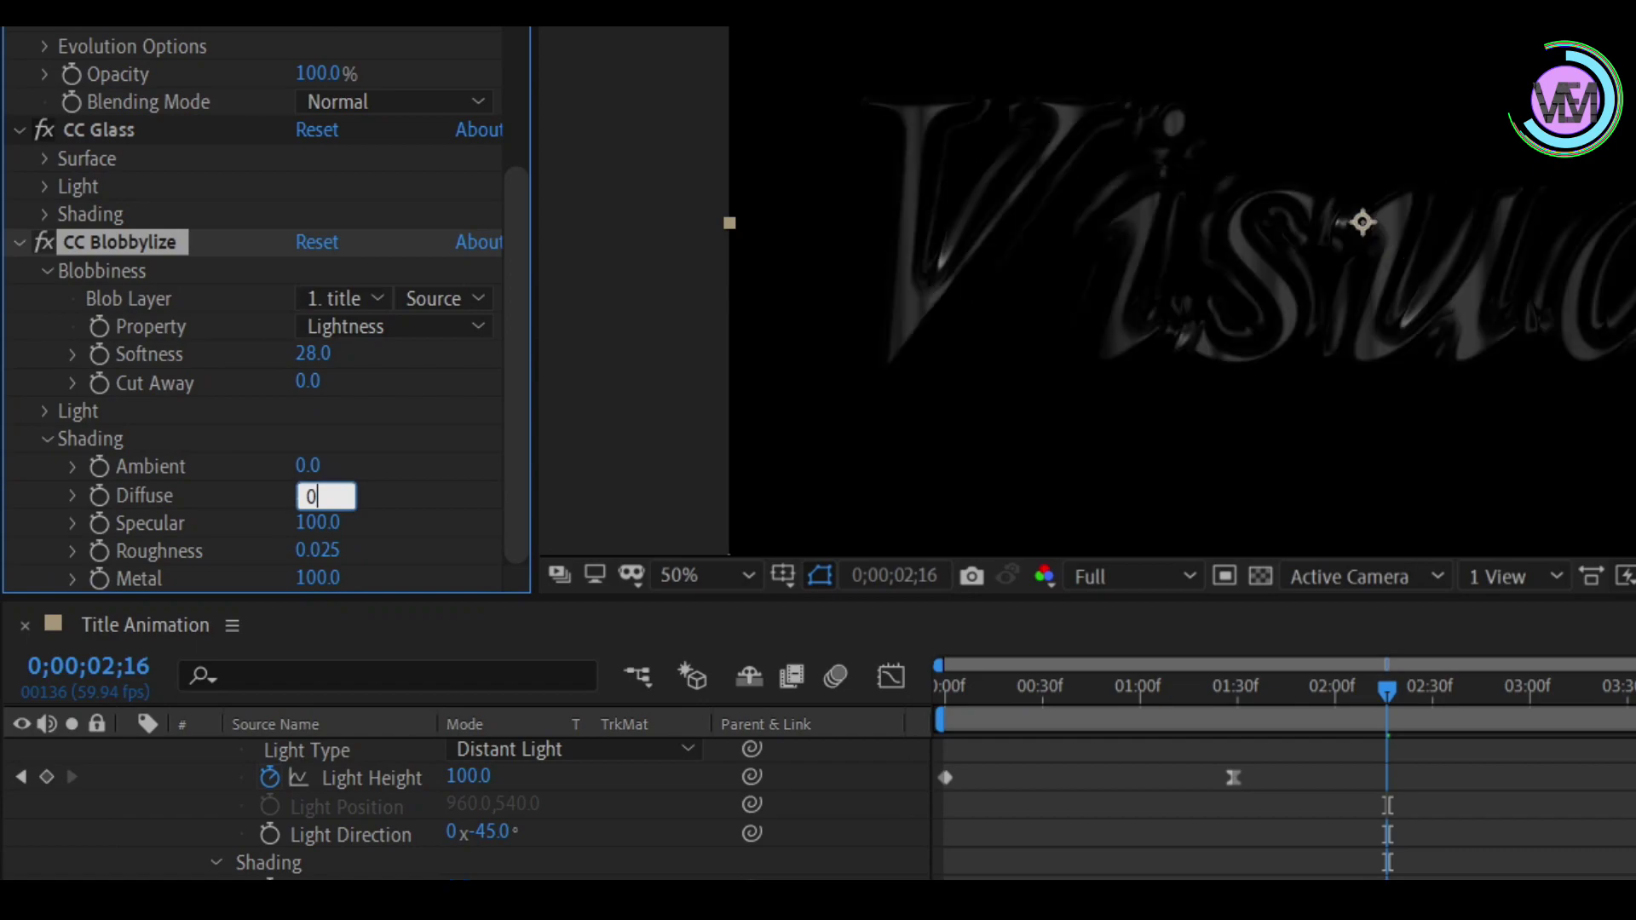
pyautogui.click(317, 551)
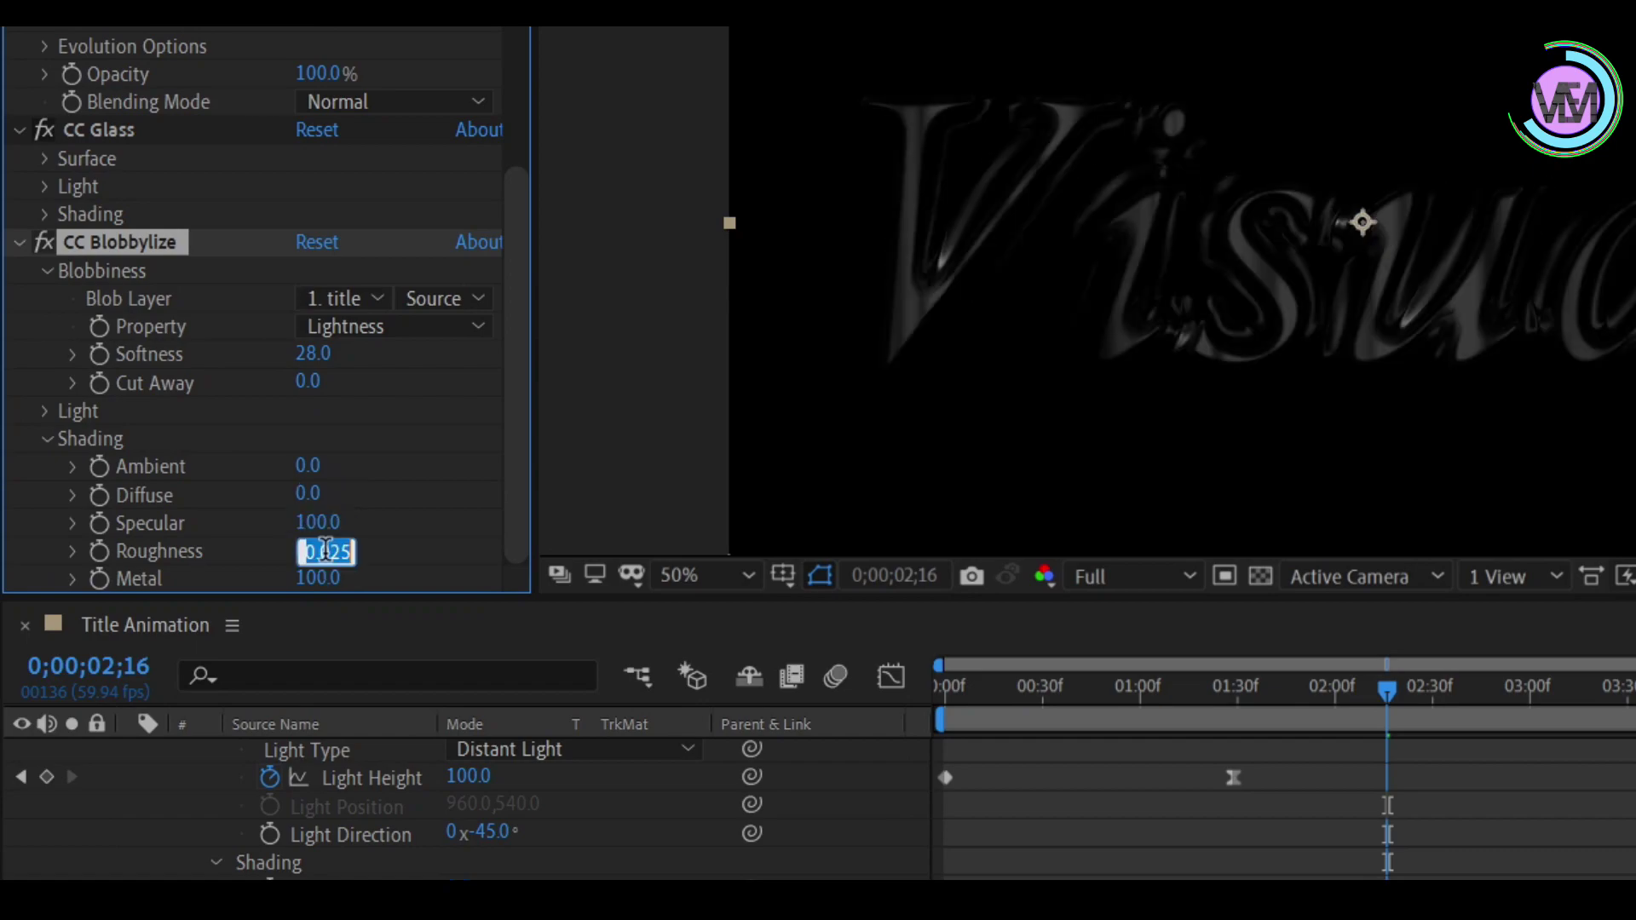
pyautogui.write('.5')
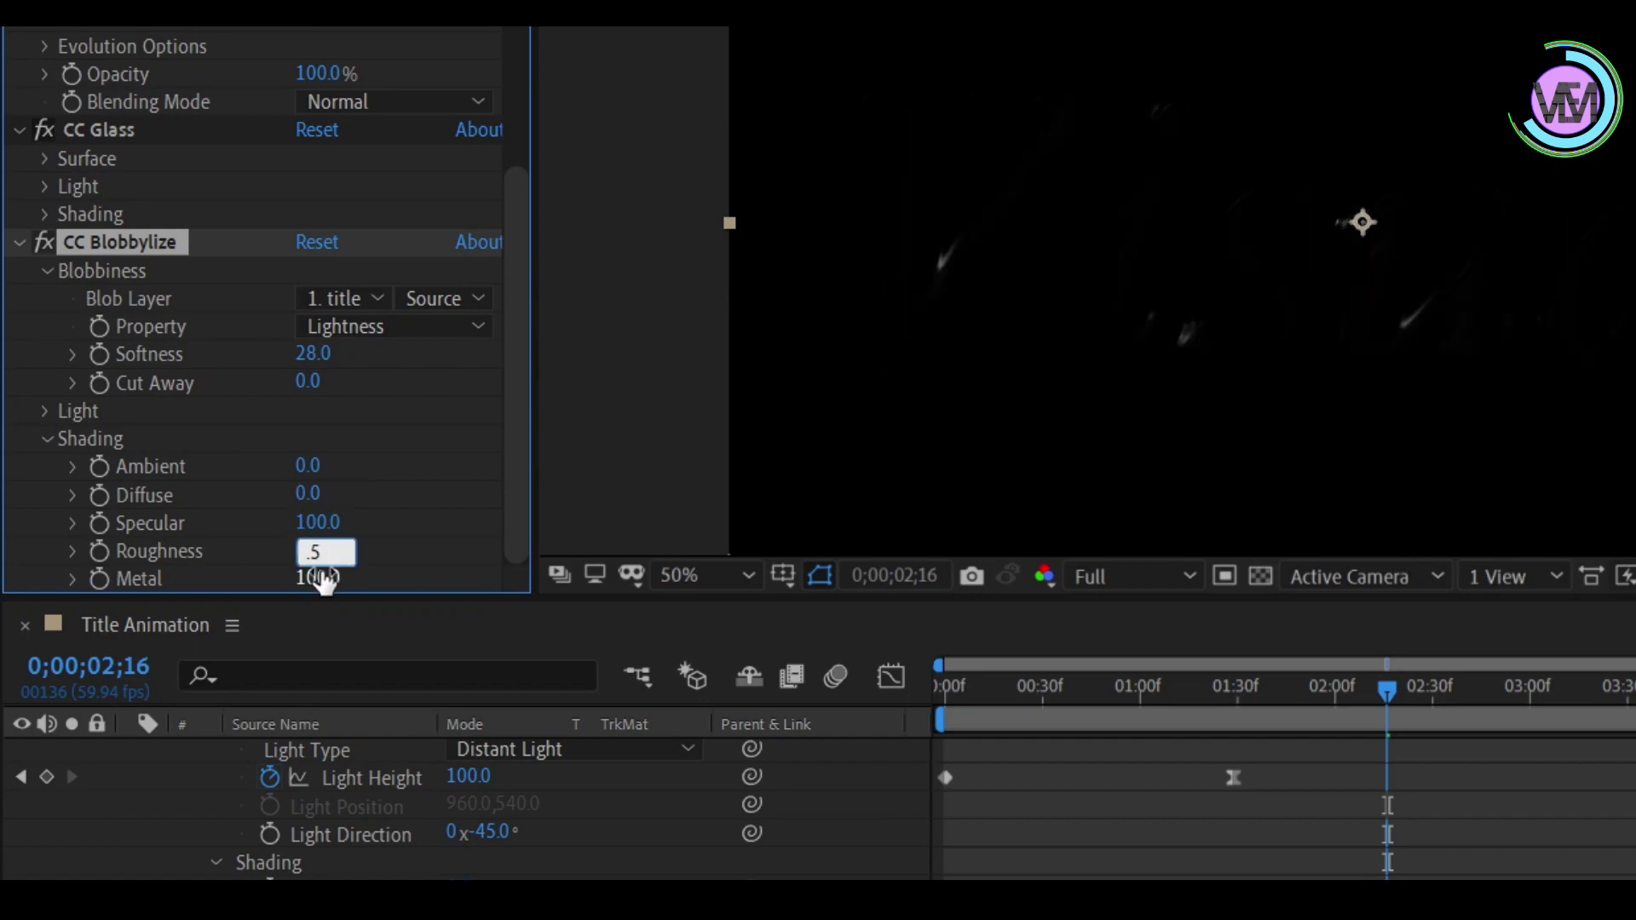
pyautogui.click(319, 578)
pyautogui.write('92')
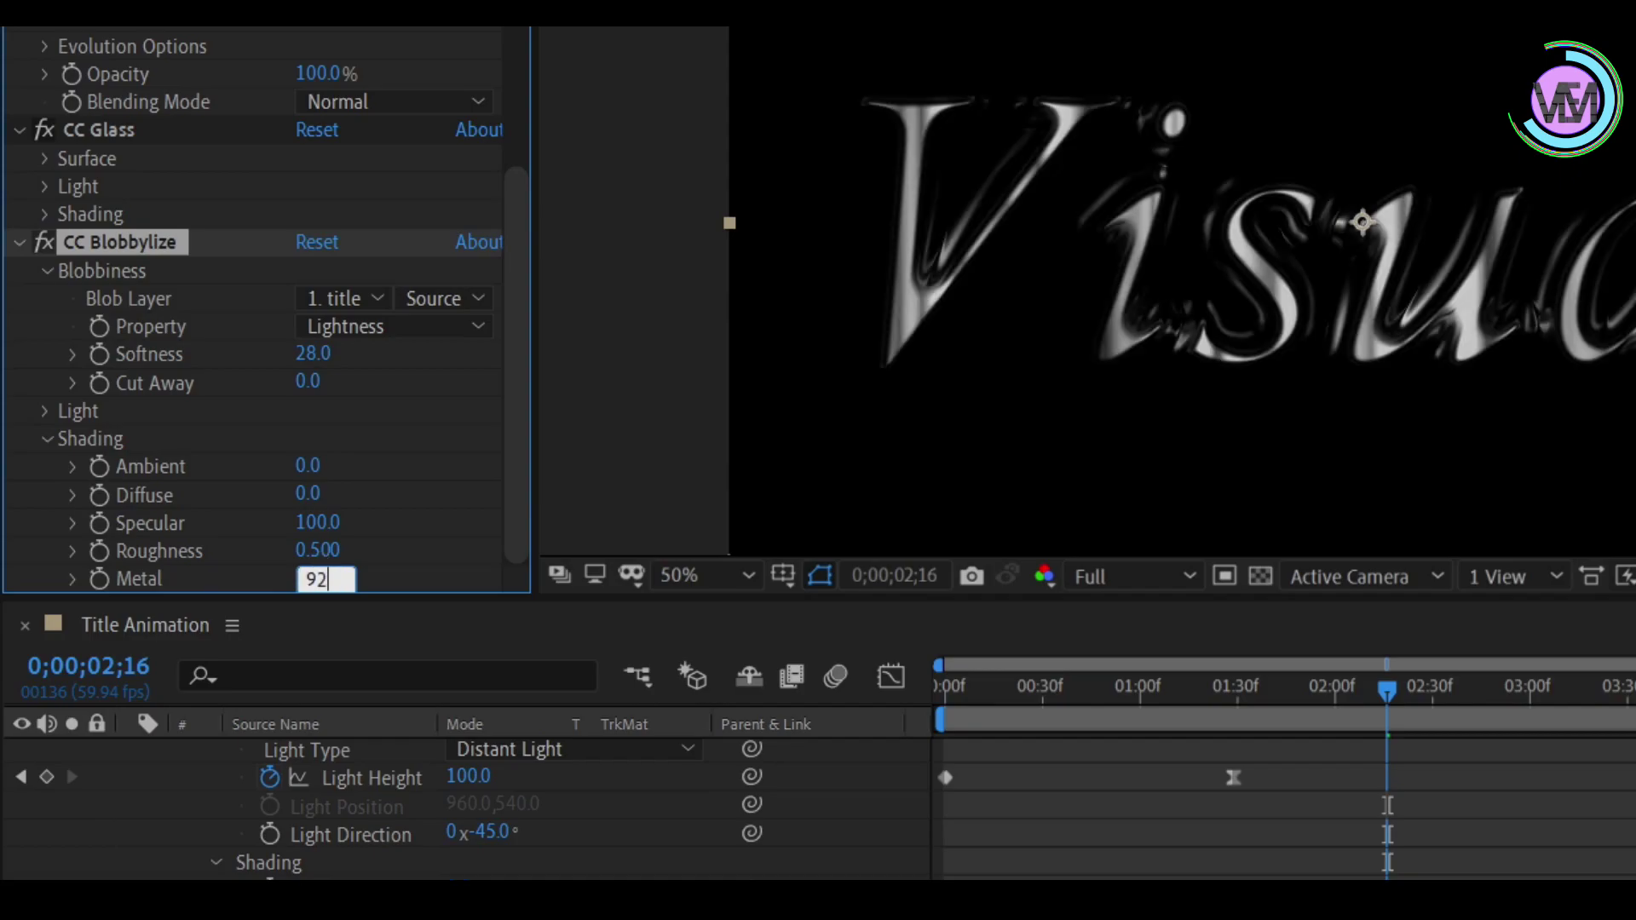
pyautogui.click(679, 372)
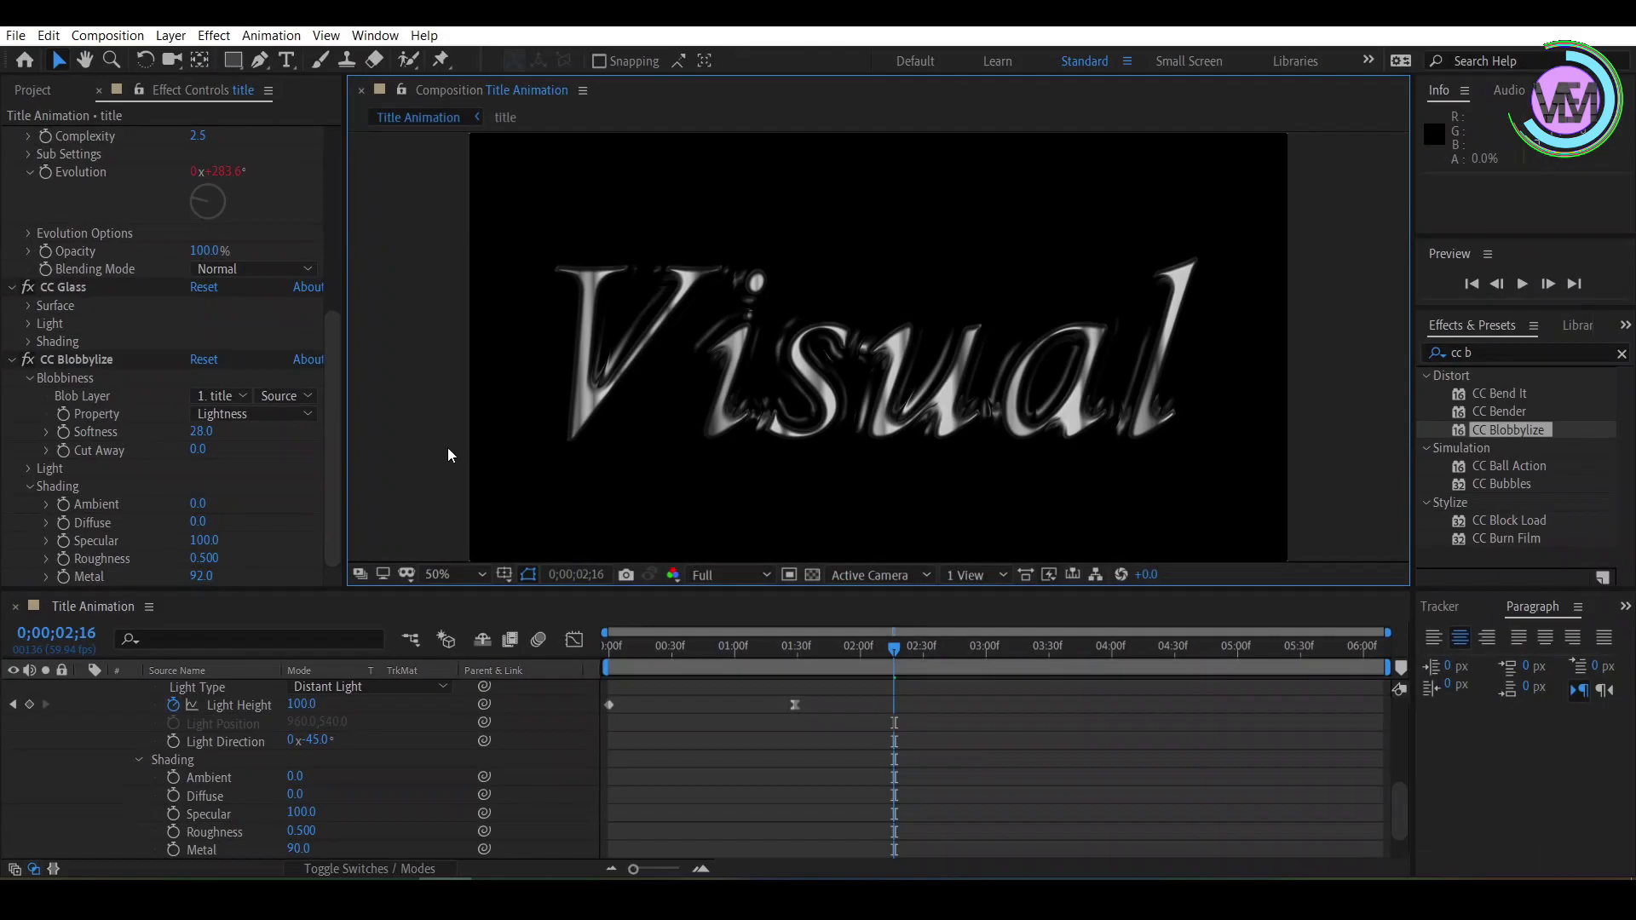
# Duplicate the collapsed title layer with Ctrl+D
pyautogui.scroll(5, 136, 733)
pyautogui.scroll(10, 106, 719)
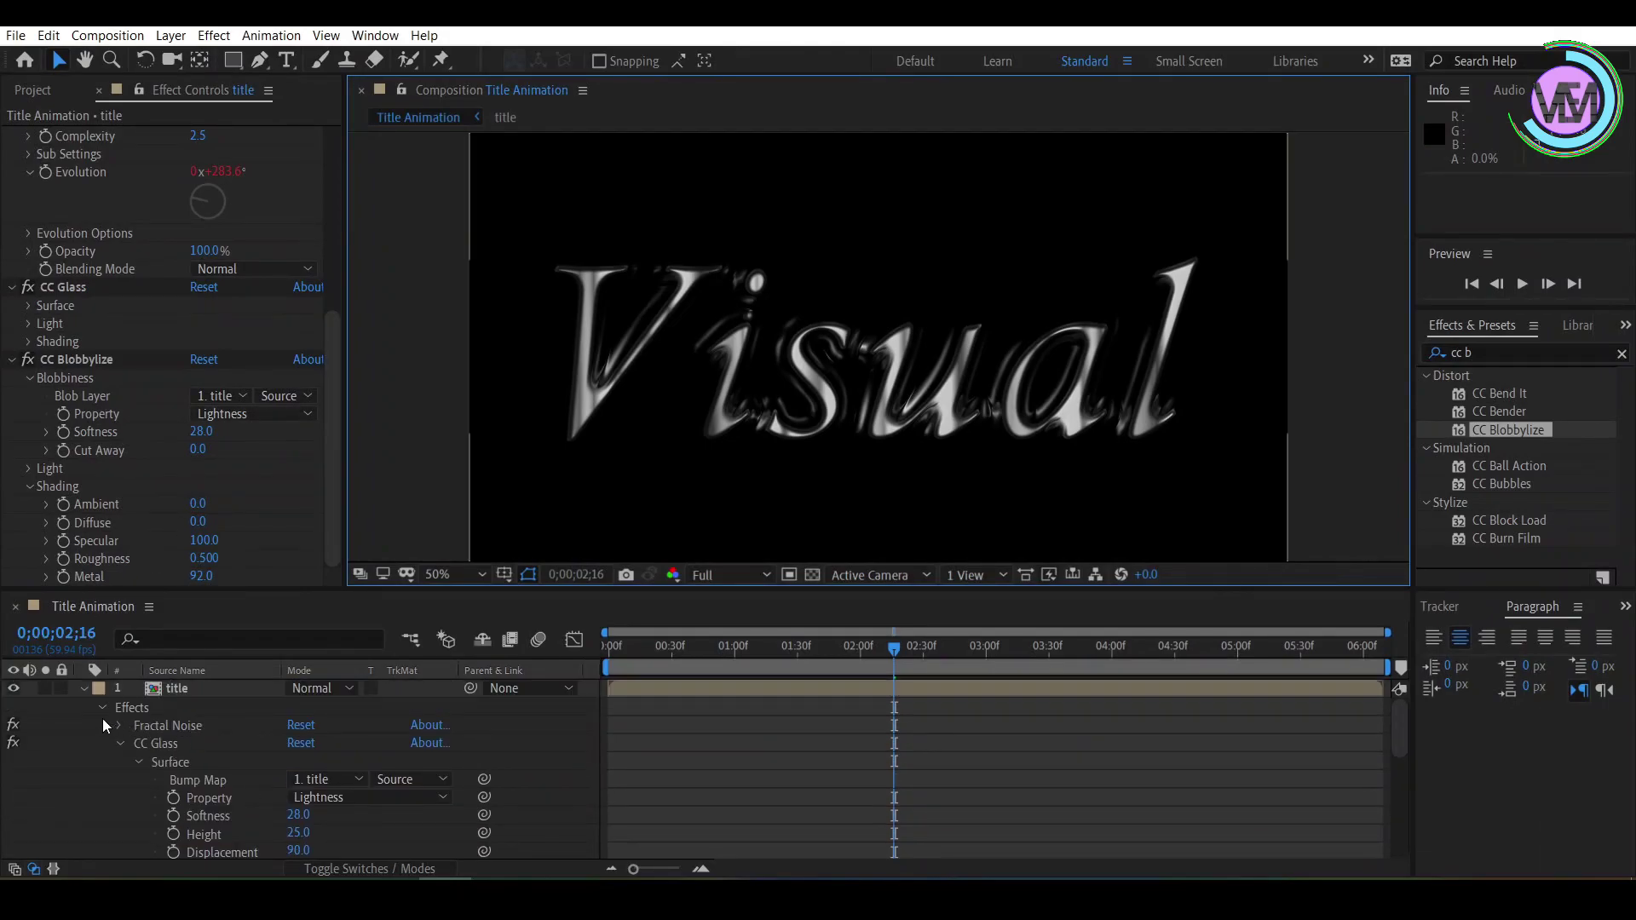
pyautogui.click(85, 687)
pyautogui.click(191, 690)
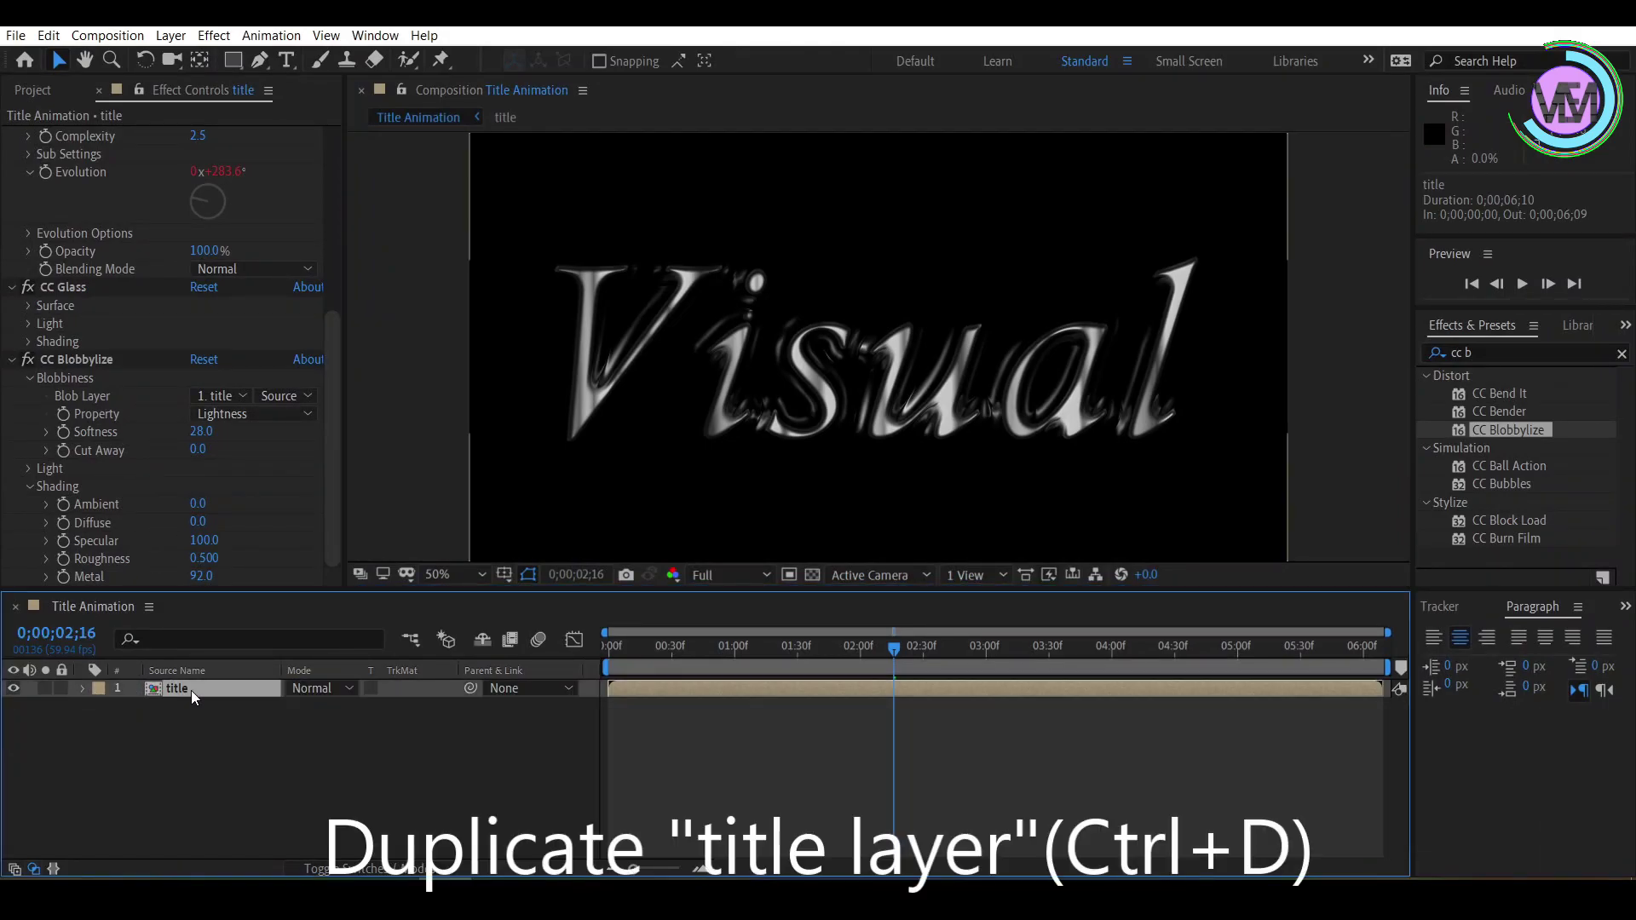
pyautogui.hotkey('ctrl', 'd')
# Rename the lower duplicate layer to 'glow'
pyautogui.rightClick(193, 707)
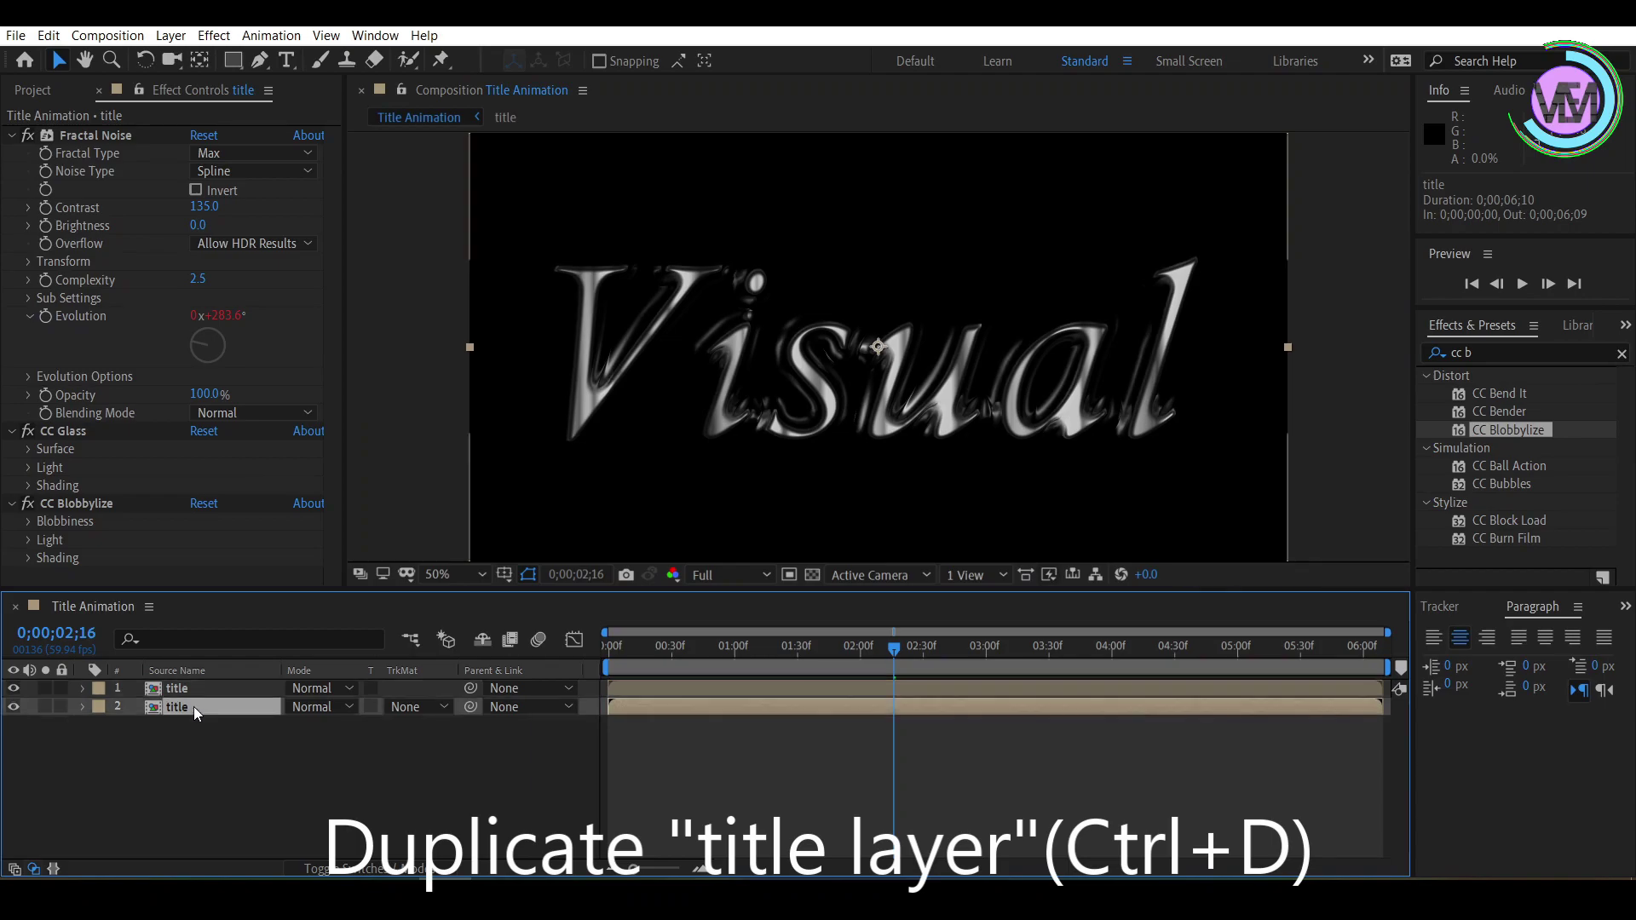
pyautogui.click(221, 695)
pyautogui.write('glow')
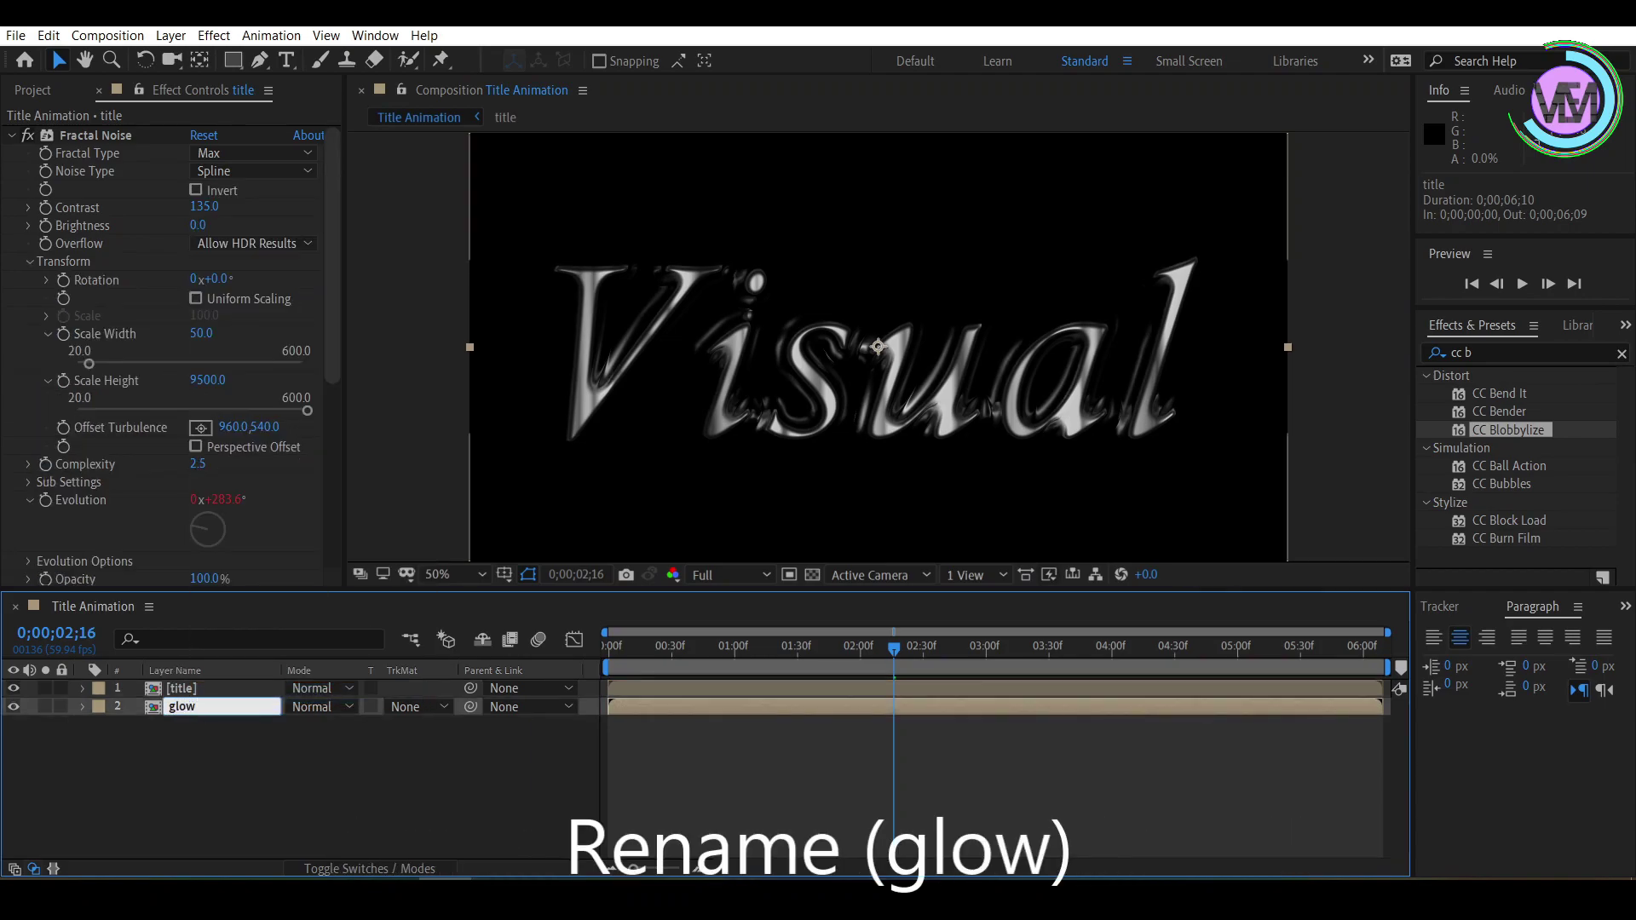
pyautogui.click(227, 741)
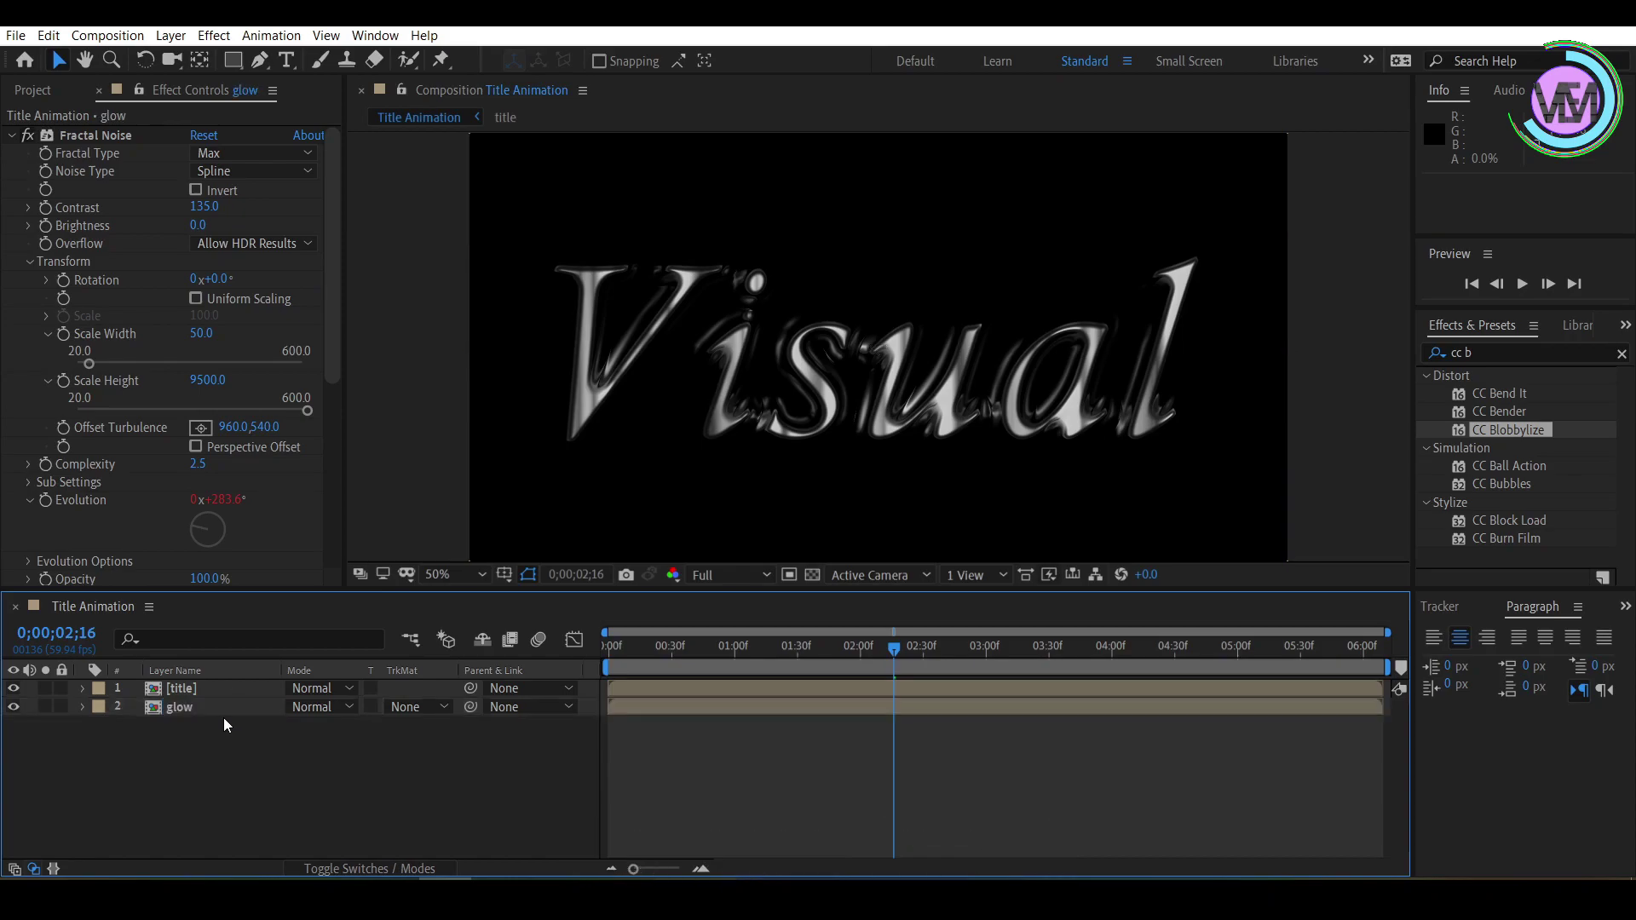
pyautogui.click(234, 709)
pyautogui.scroll(-2, 121, 264)
pyautogui.scroll(2, 29, 136)
# Set the glow layer's CC Glass light colour to pure red FF0000
pyautogui.click(11, 135)
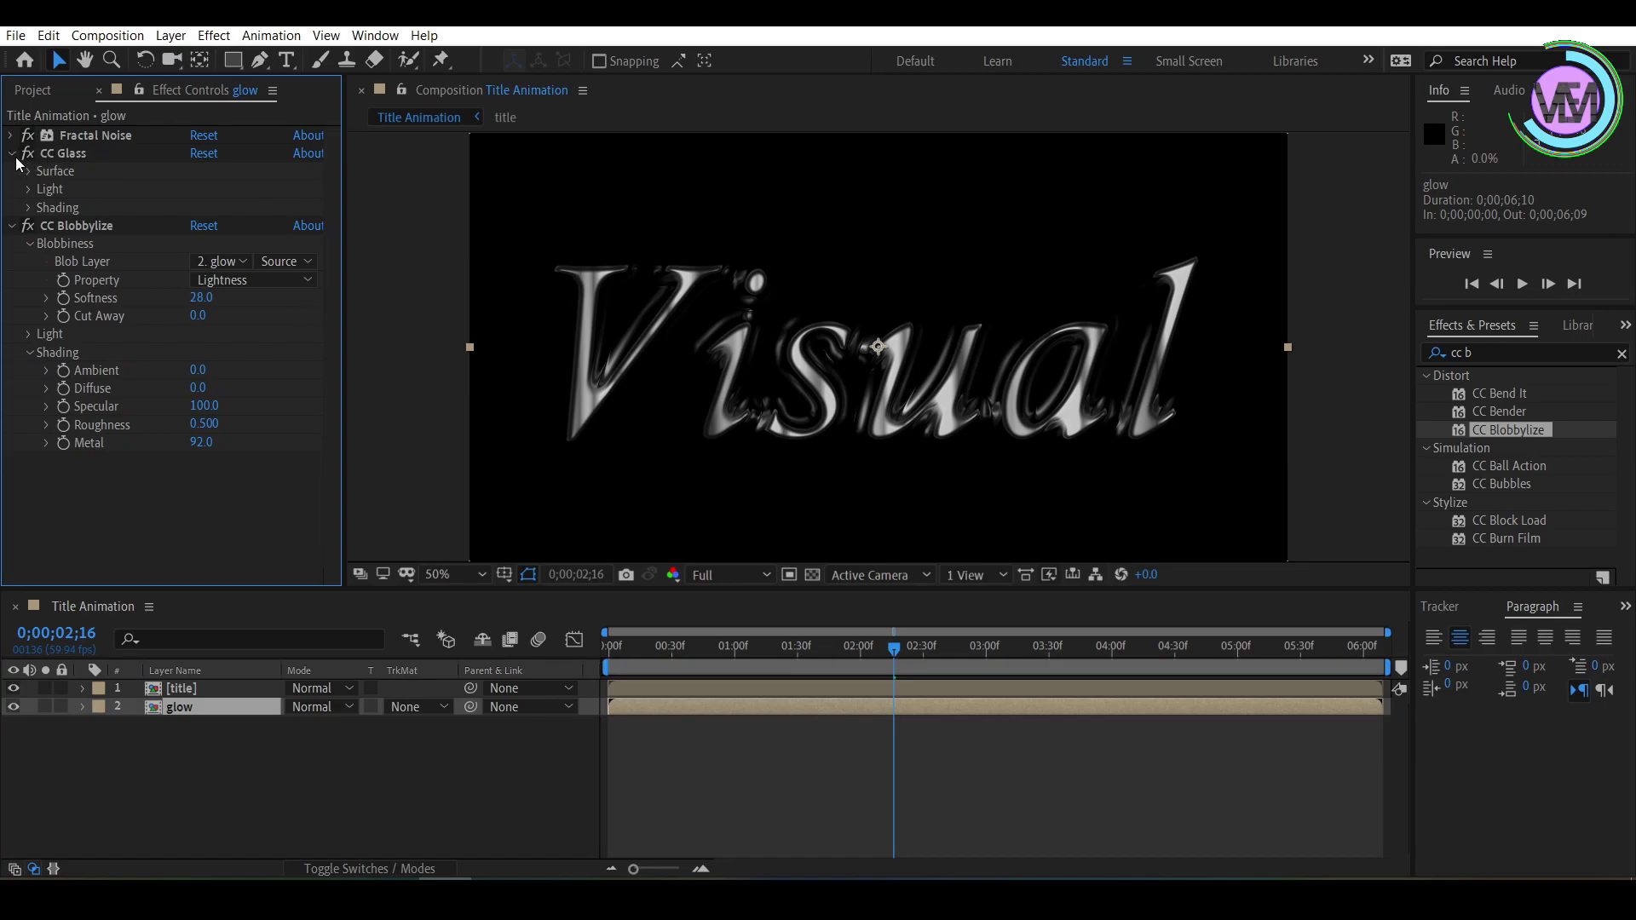
pyautogui.click(28, 189)
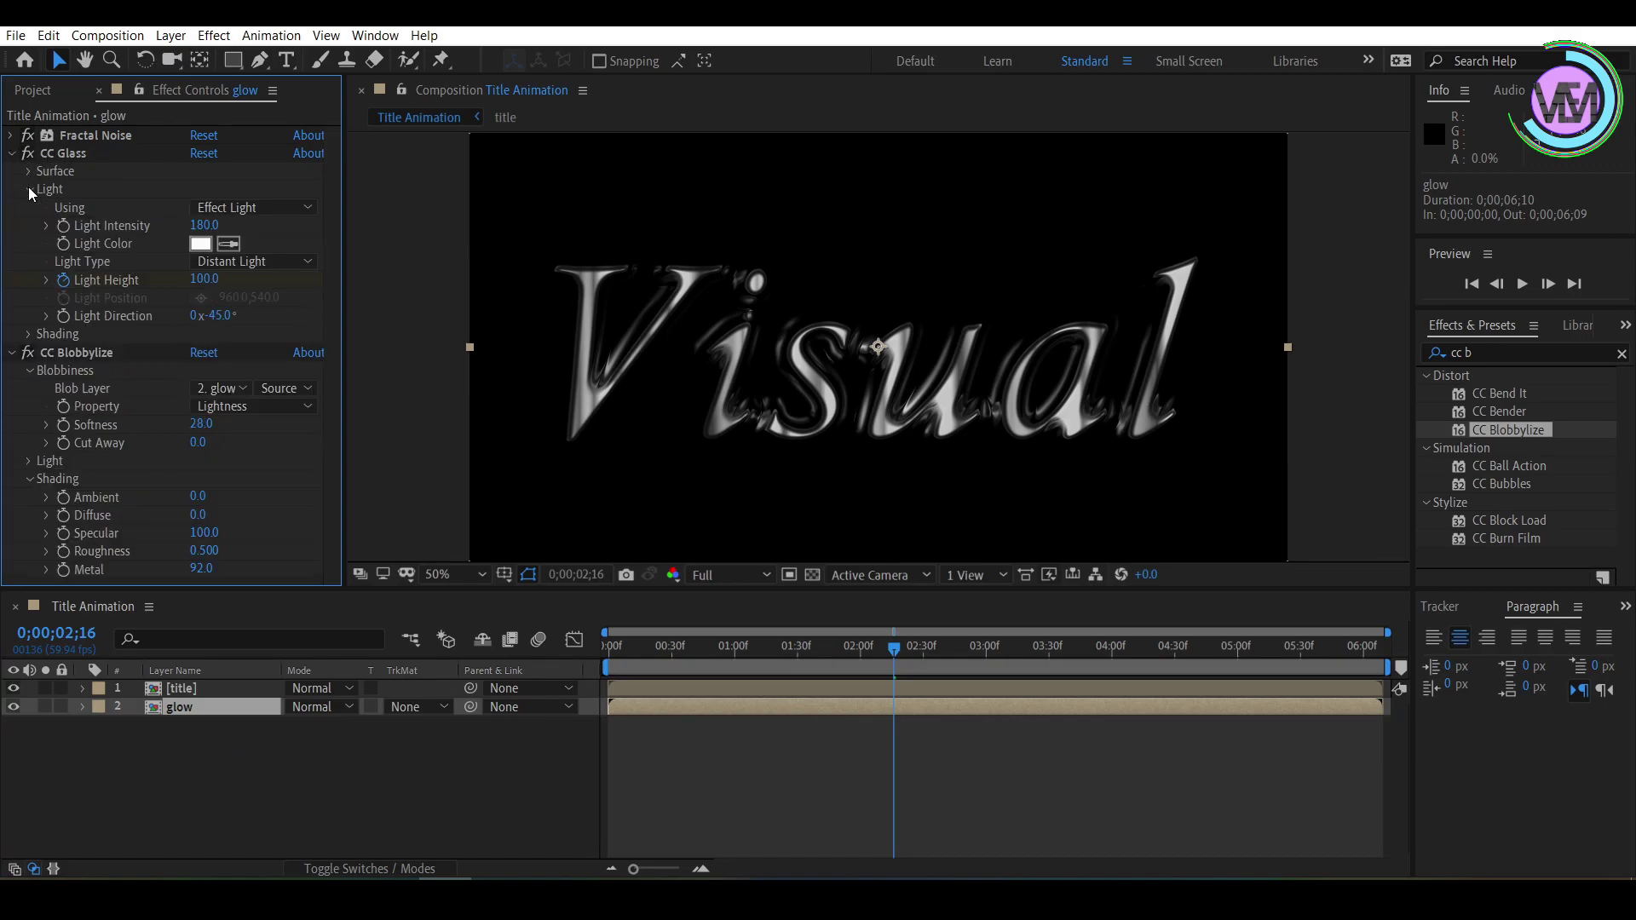
pyautogui.click(200, 245)
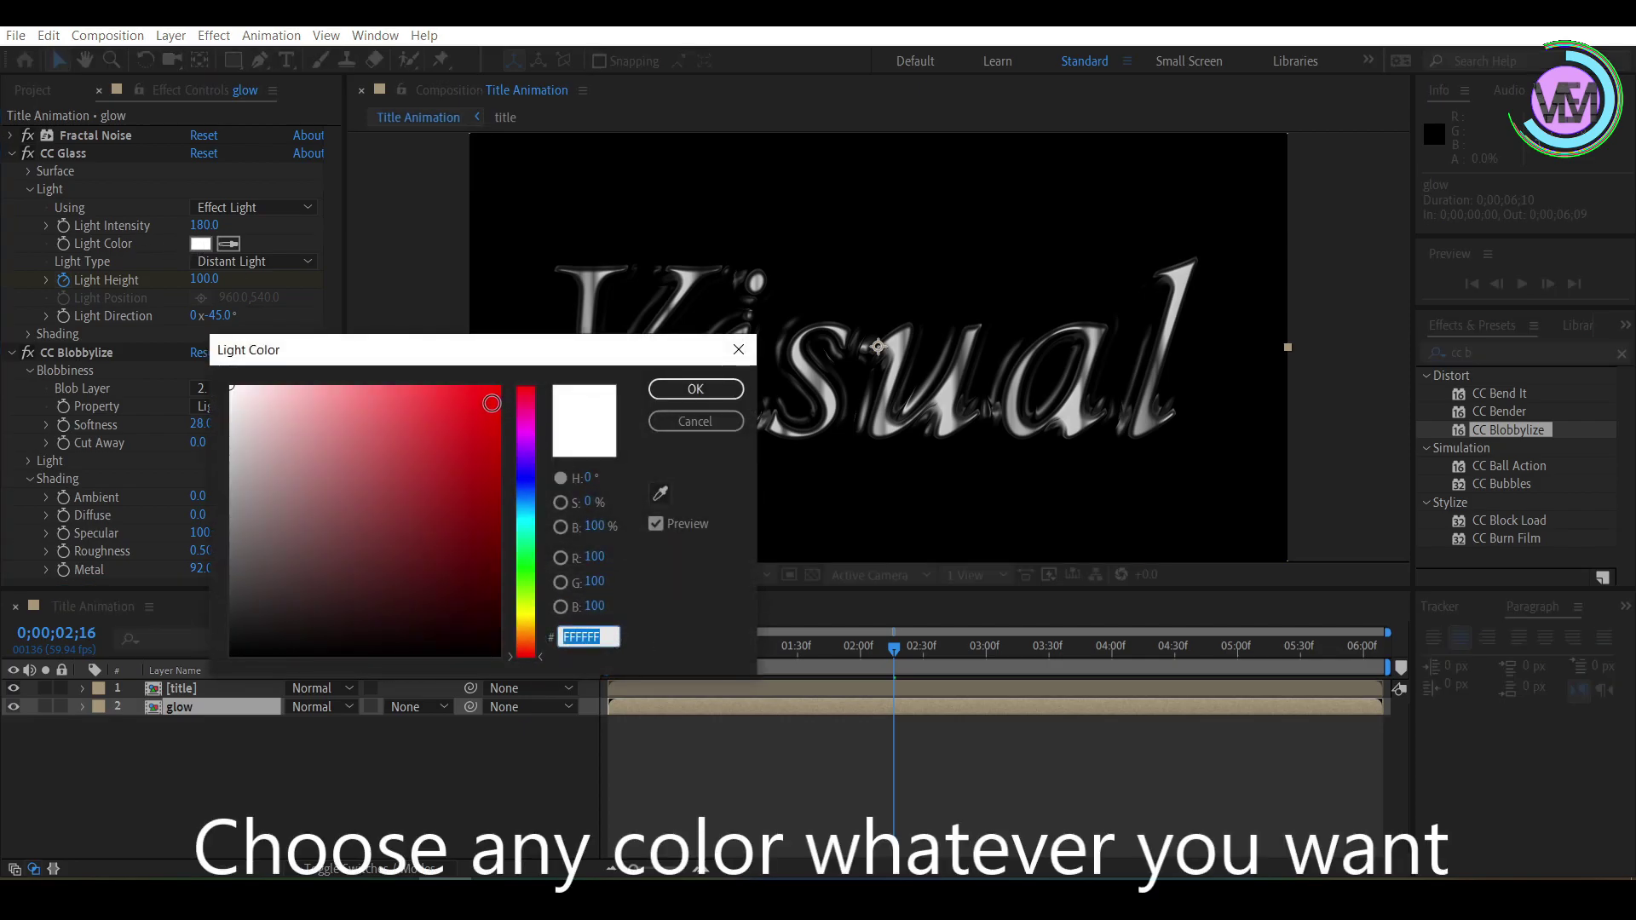
pyautogui.moveTo(490, 401); pyautogui.dragTo(539, 359)
pyautogui.click(707, 387)
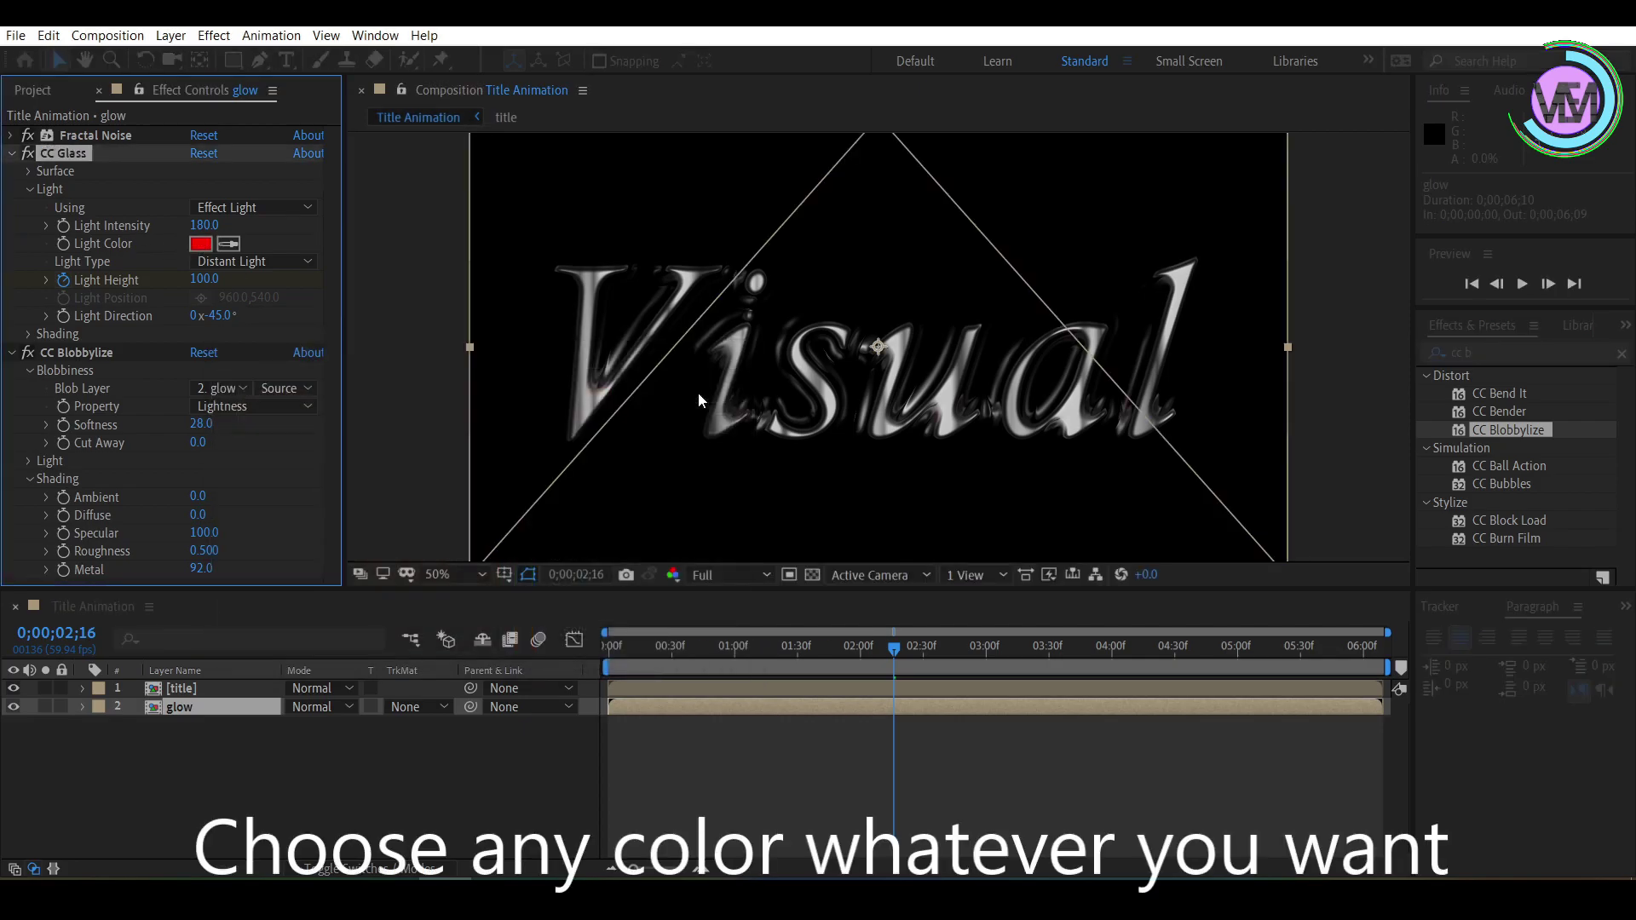
# Delete CC Blobbylize from the glow layer and view the comp at 100%
pyautogui.click(88, 355)
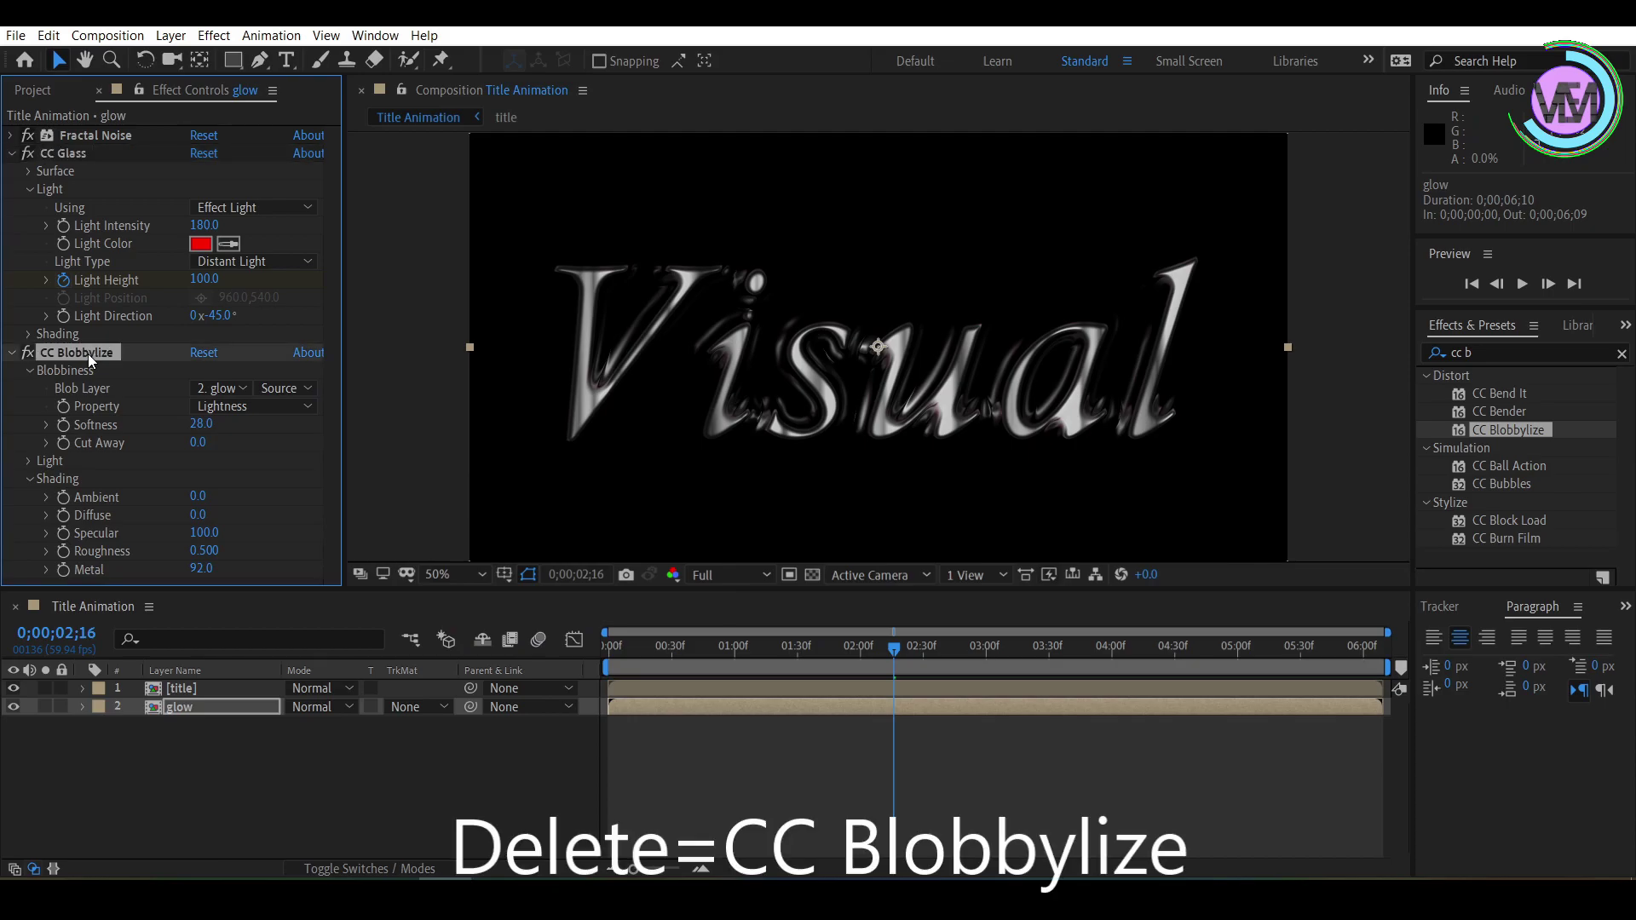
pyautogui.press('Delete')
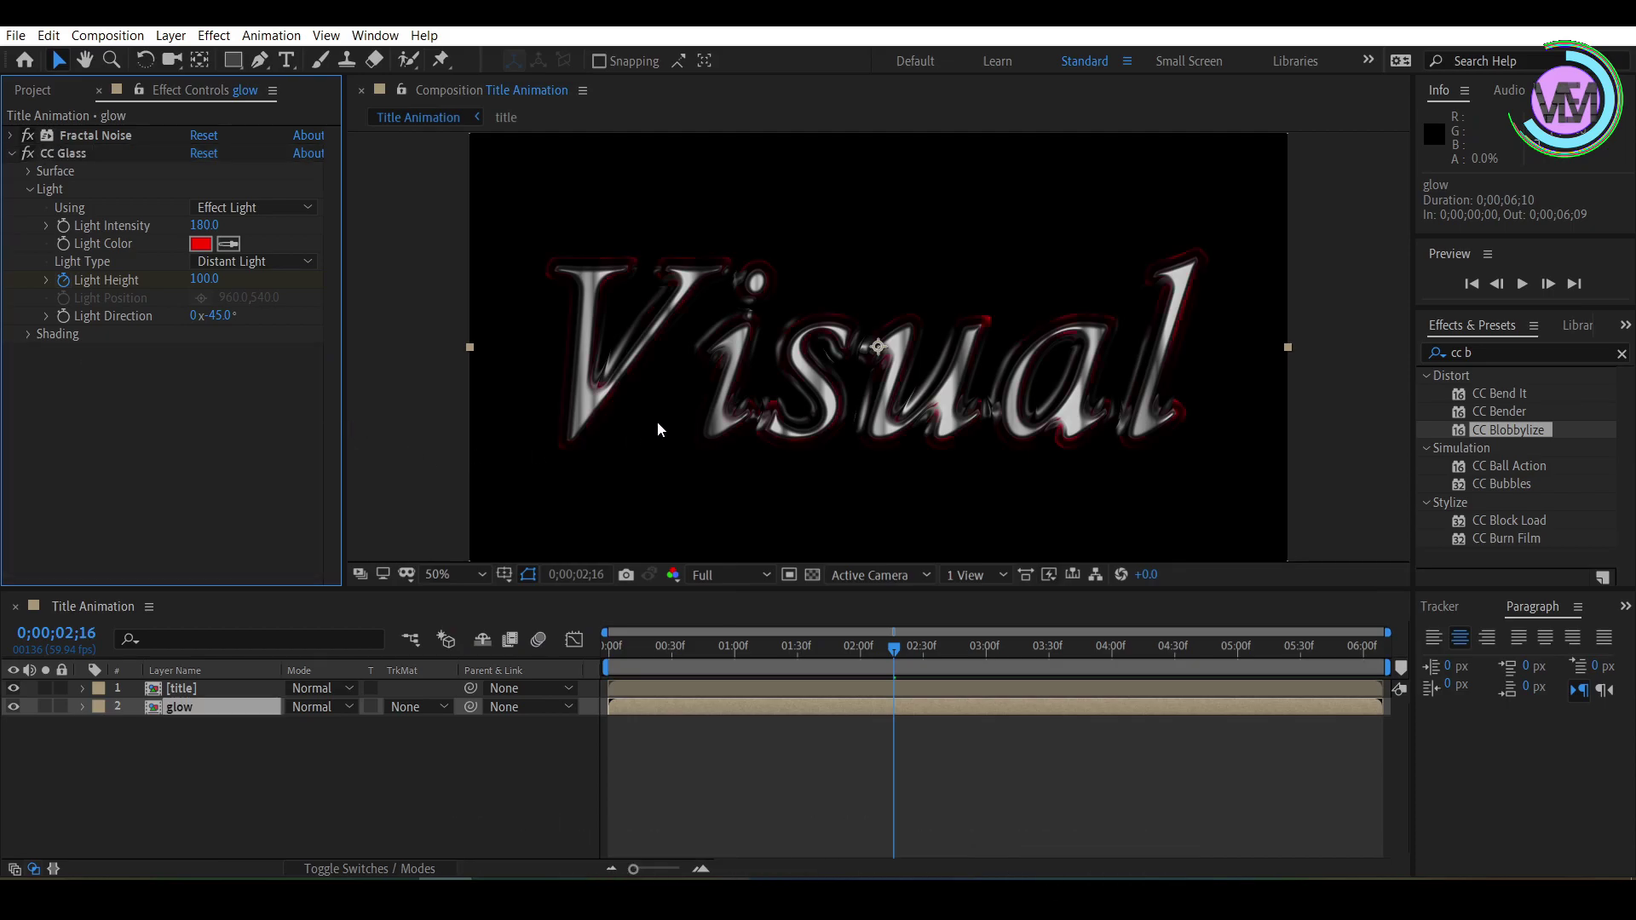
pyautogui.press('.')
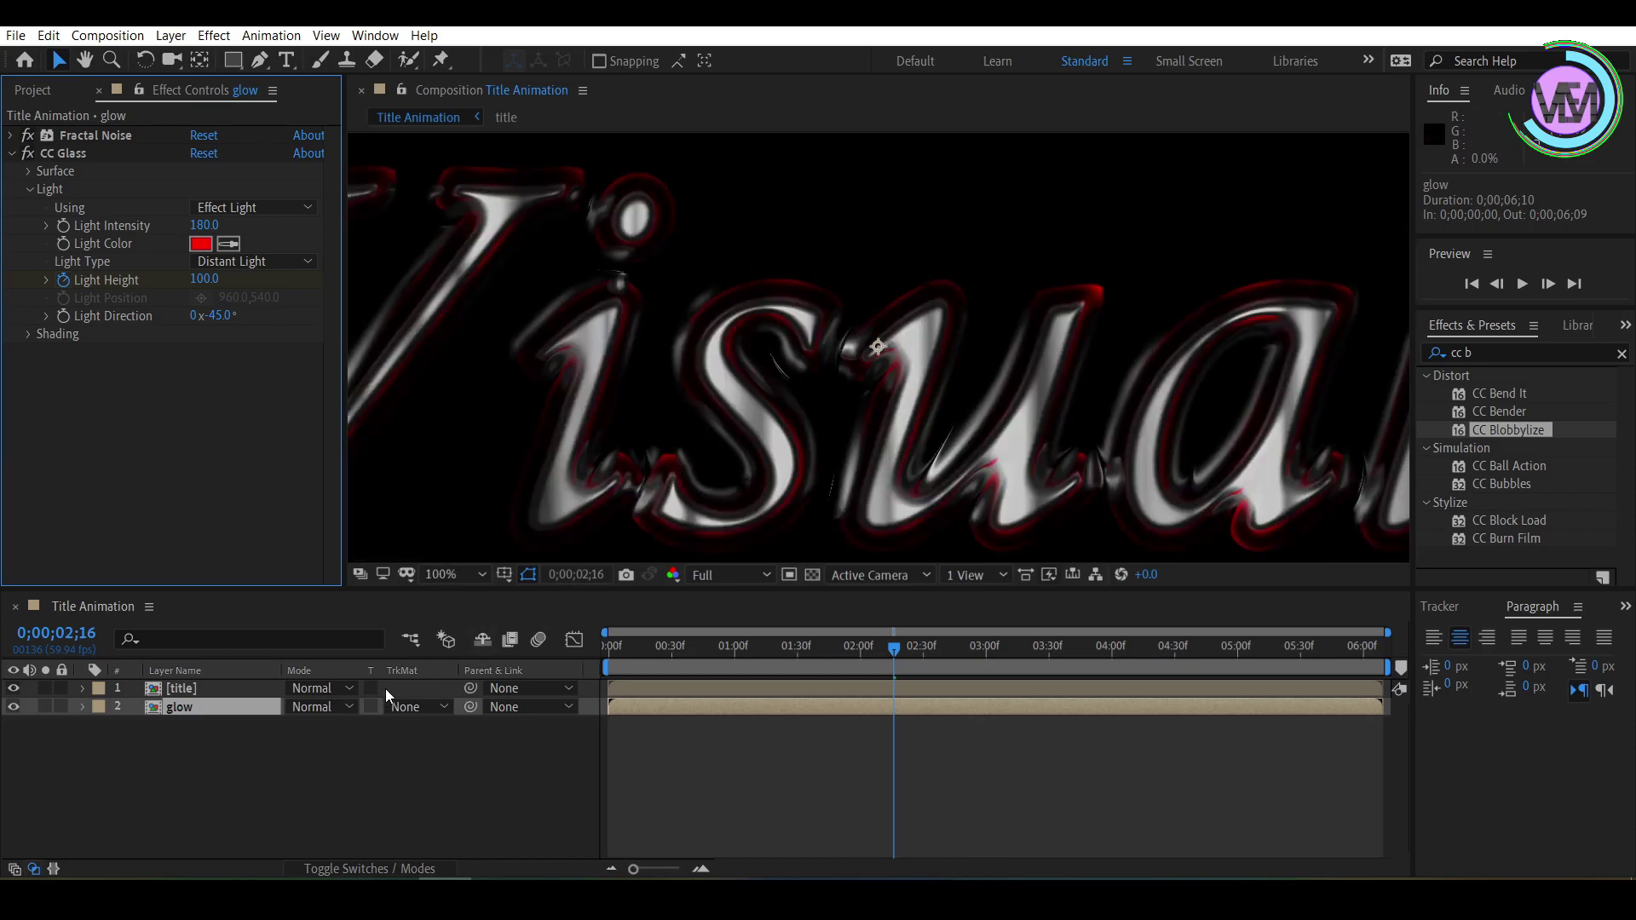
# Turn on Preserve Underlying Transparency for the title layer and scrub to preview the red-rimmed letters
pyautogui.click(240, 687)
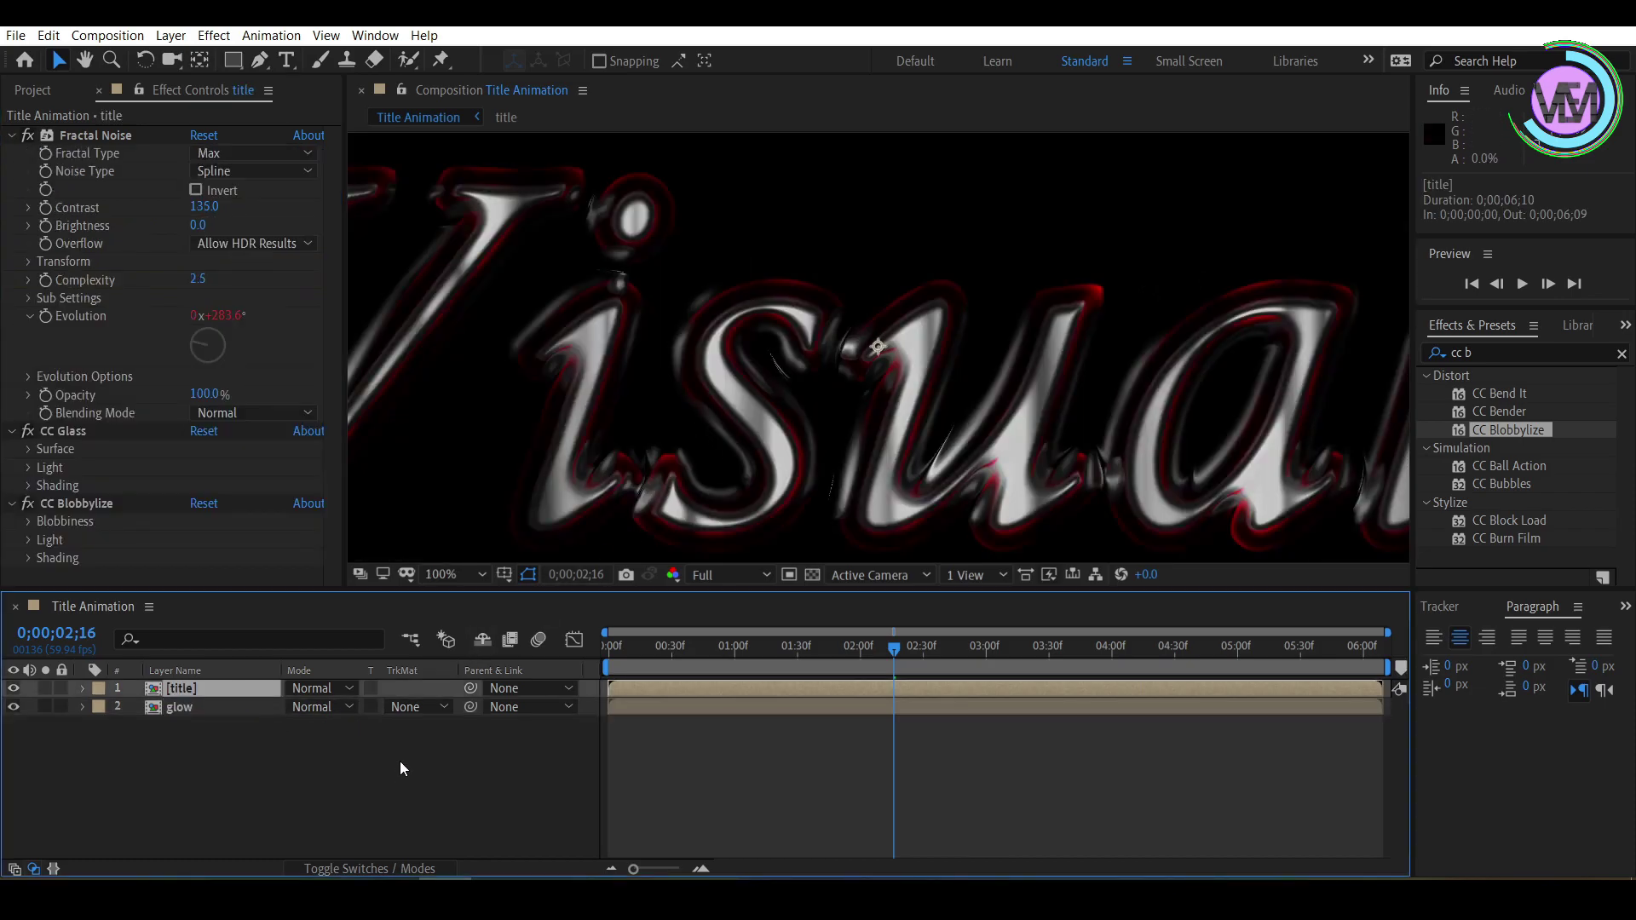
pyautogui.click(394, 866)
pyautogui.click(394, 866)
pyautogui.click(369, 687)
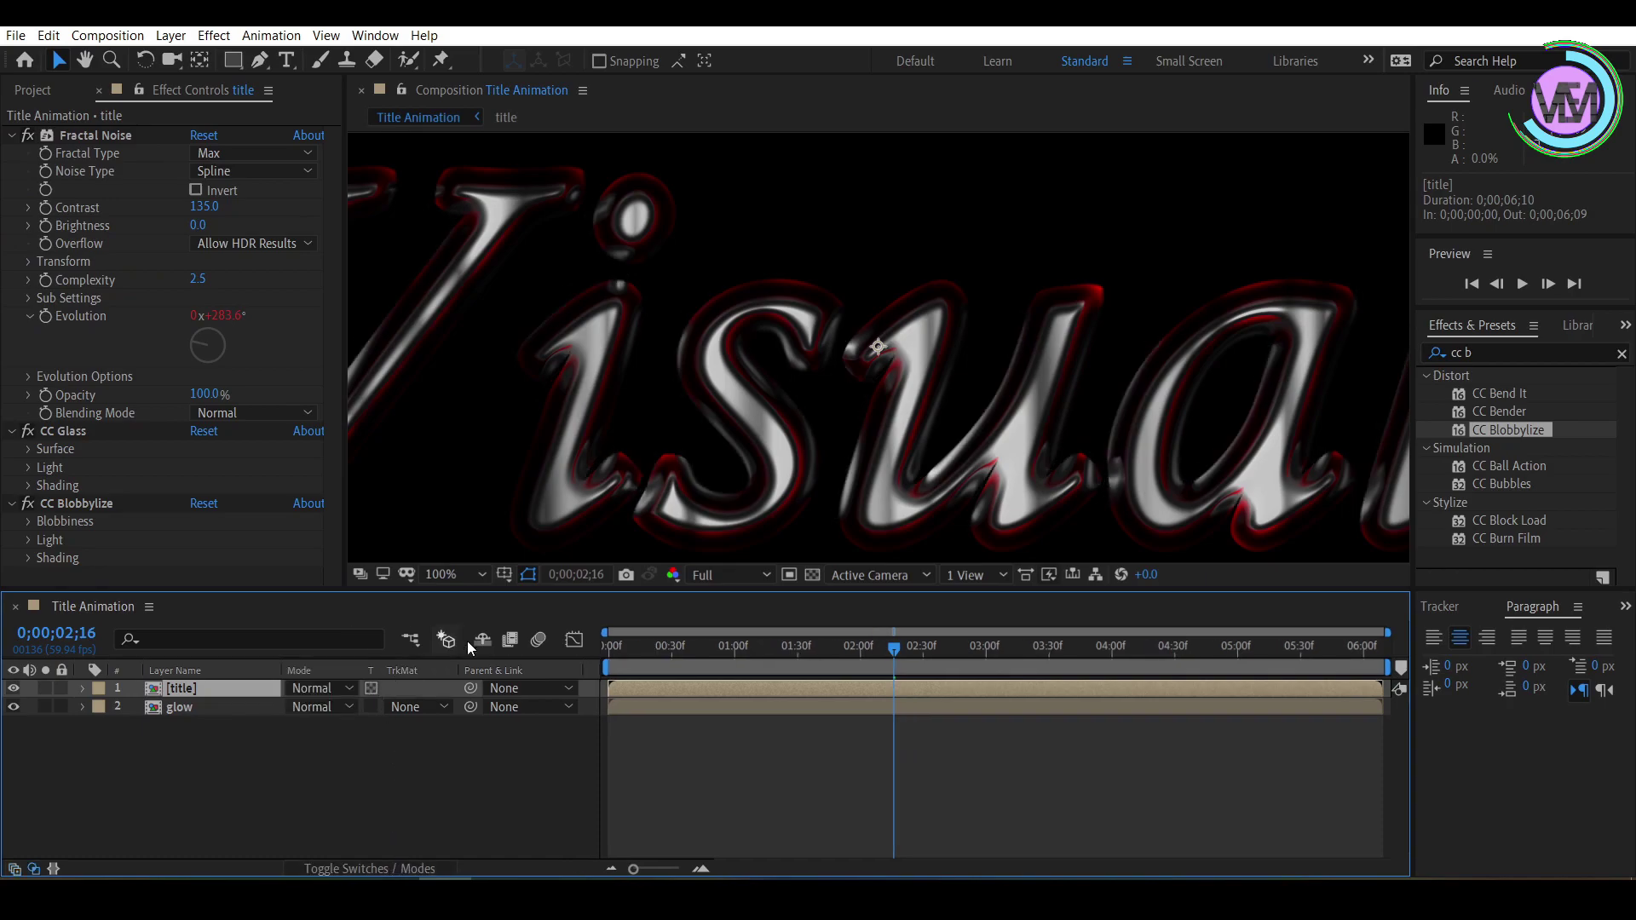
pyautogui.scroll(-2, 755, 463)
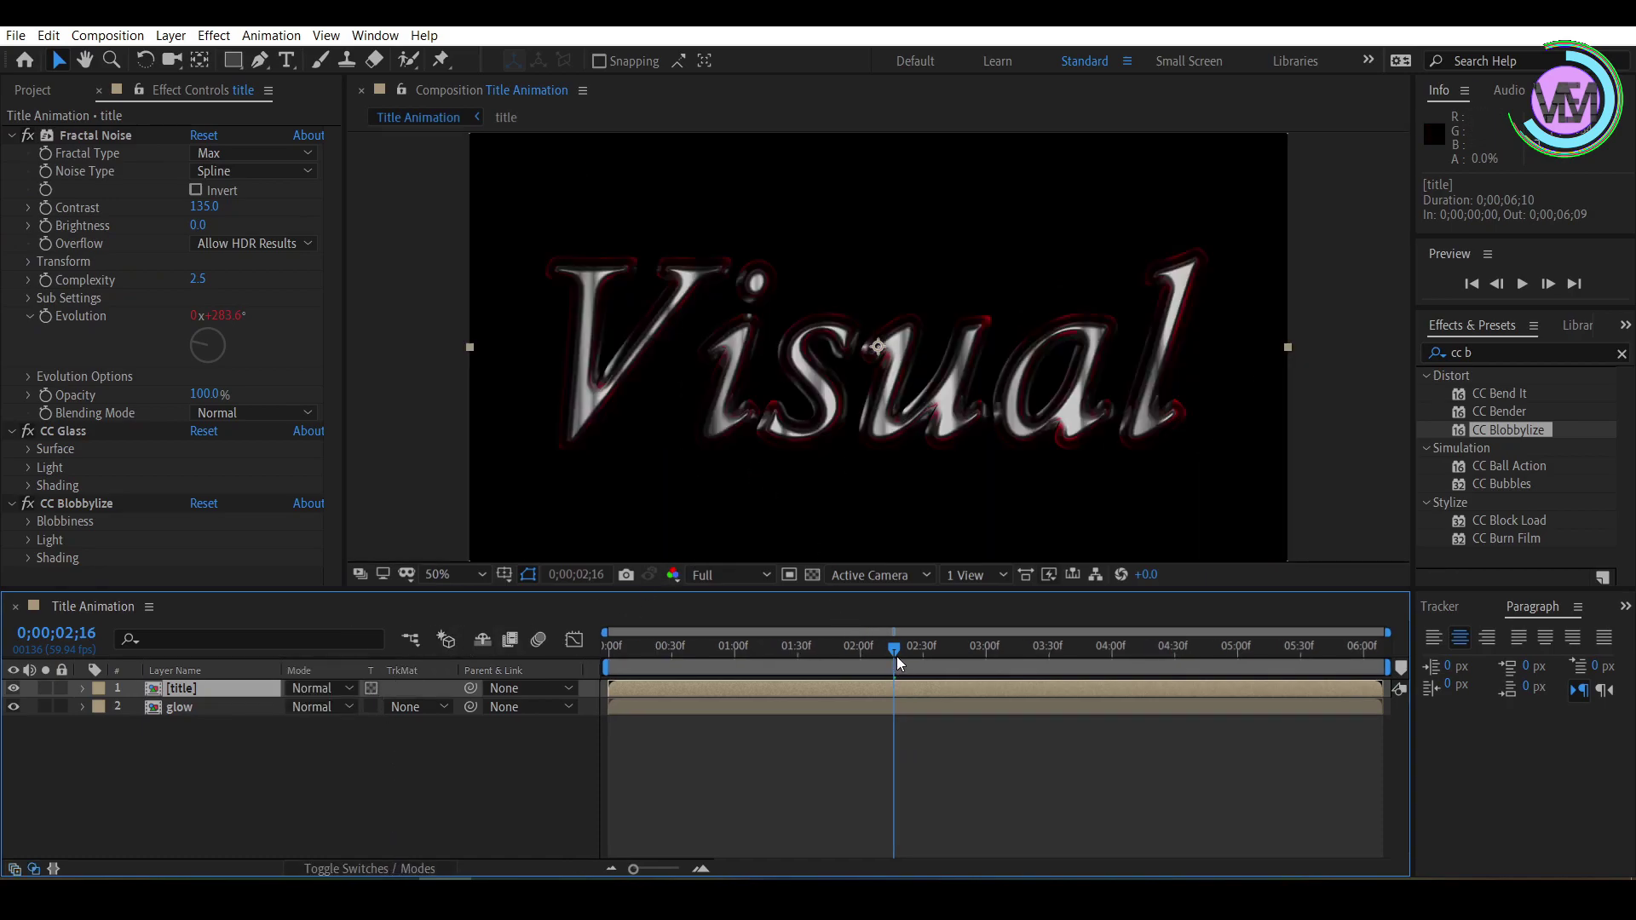
pyautogui.moveTo(896, 661)
pyautogui.mouseDown()
pyautogui.moveTo(608, 661)
pyautogui.moveTo(895, 649)
pyautogui.mouseUp()
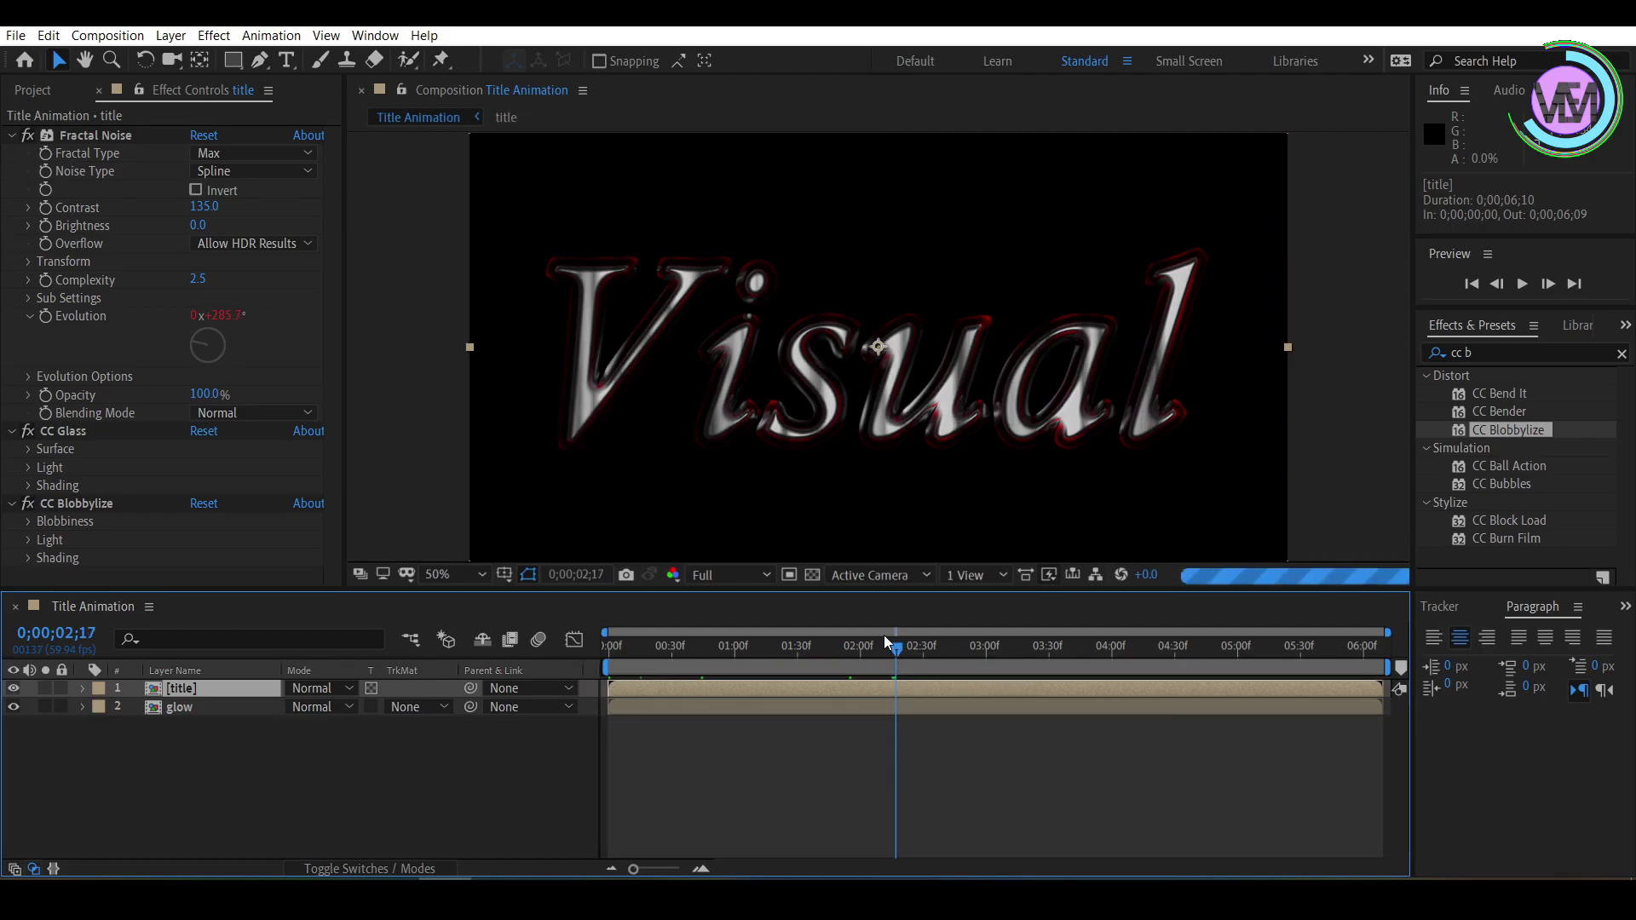
pyautogui.click(178, 774)
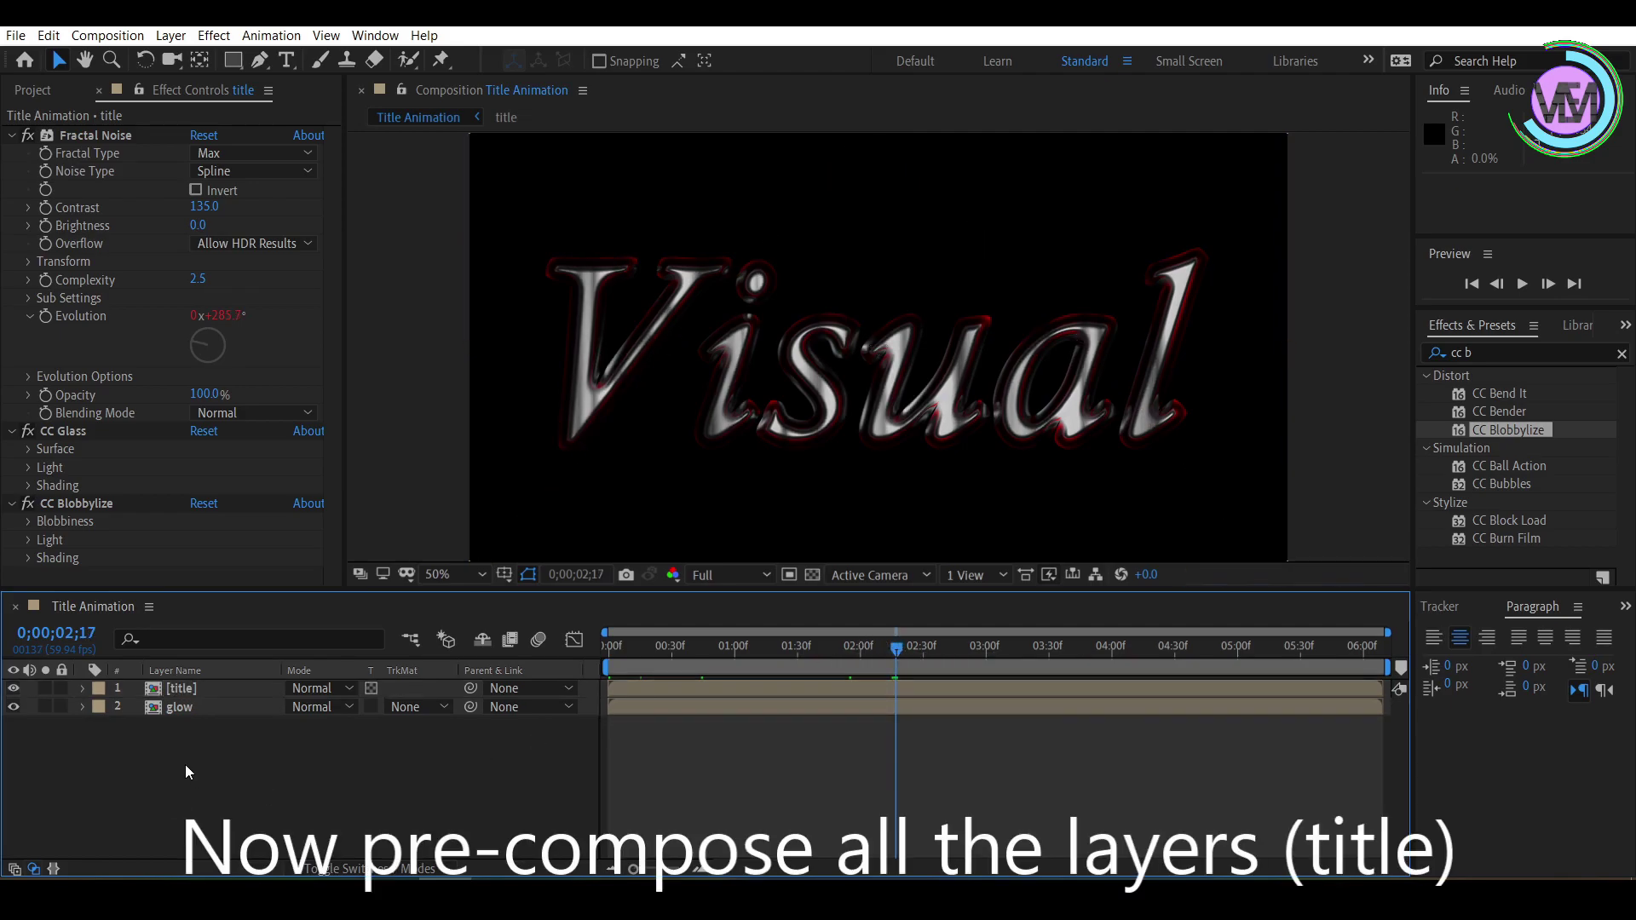
# Pre-compose the glow and title layers into a composition named 'title', moving all attributes
pyautogui.click(203, 703)
pyautogui.keyDown('shift'); pyautogui.click(205, 692); pyautogui.keyUp('shift')
pyautogui.rightClick(205, 691)
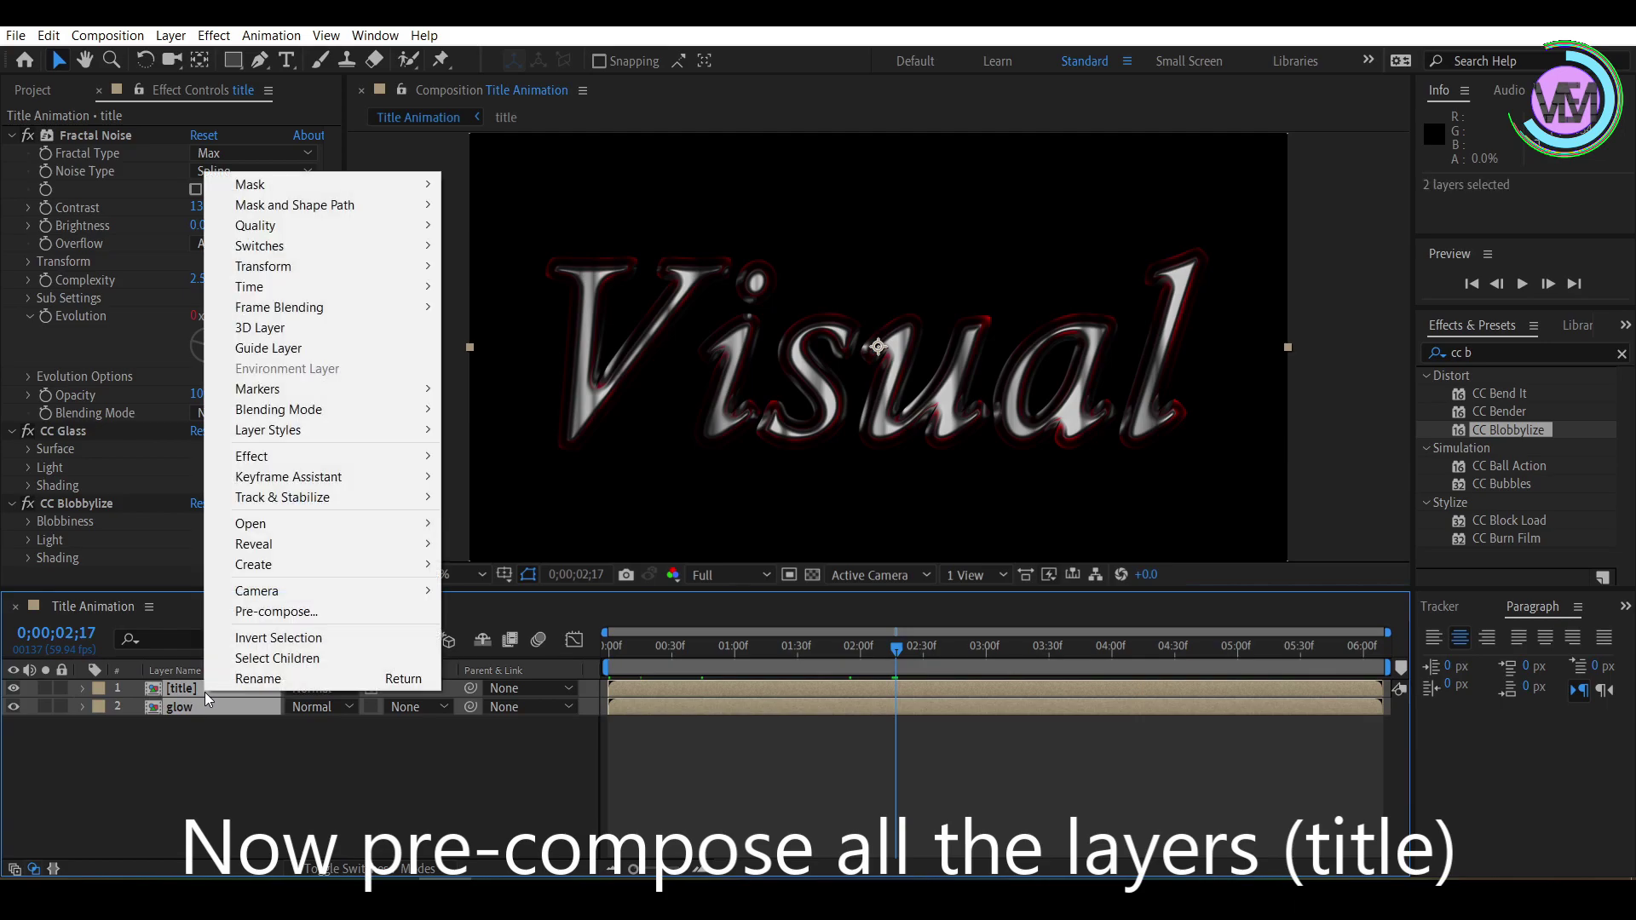
pyautogui.click(272, 612)
pyautogui.write('titl')
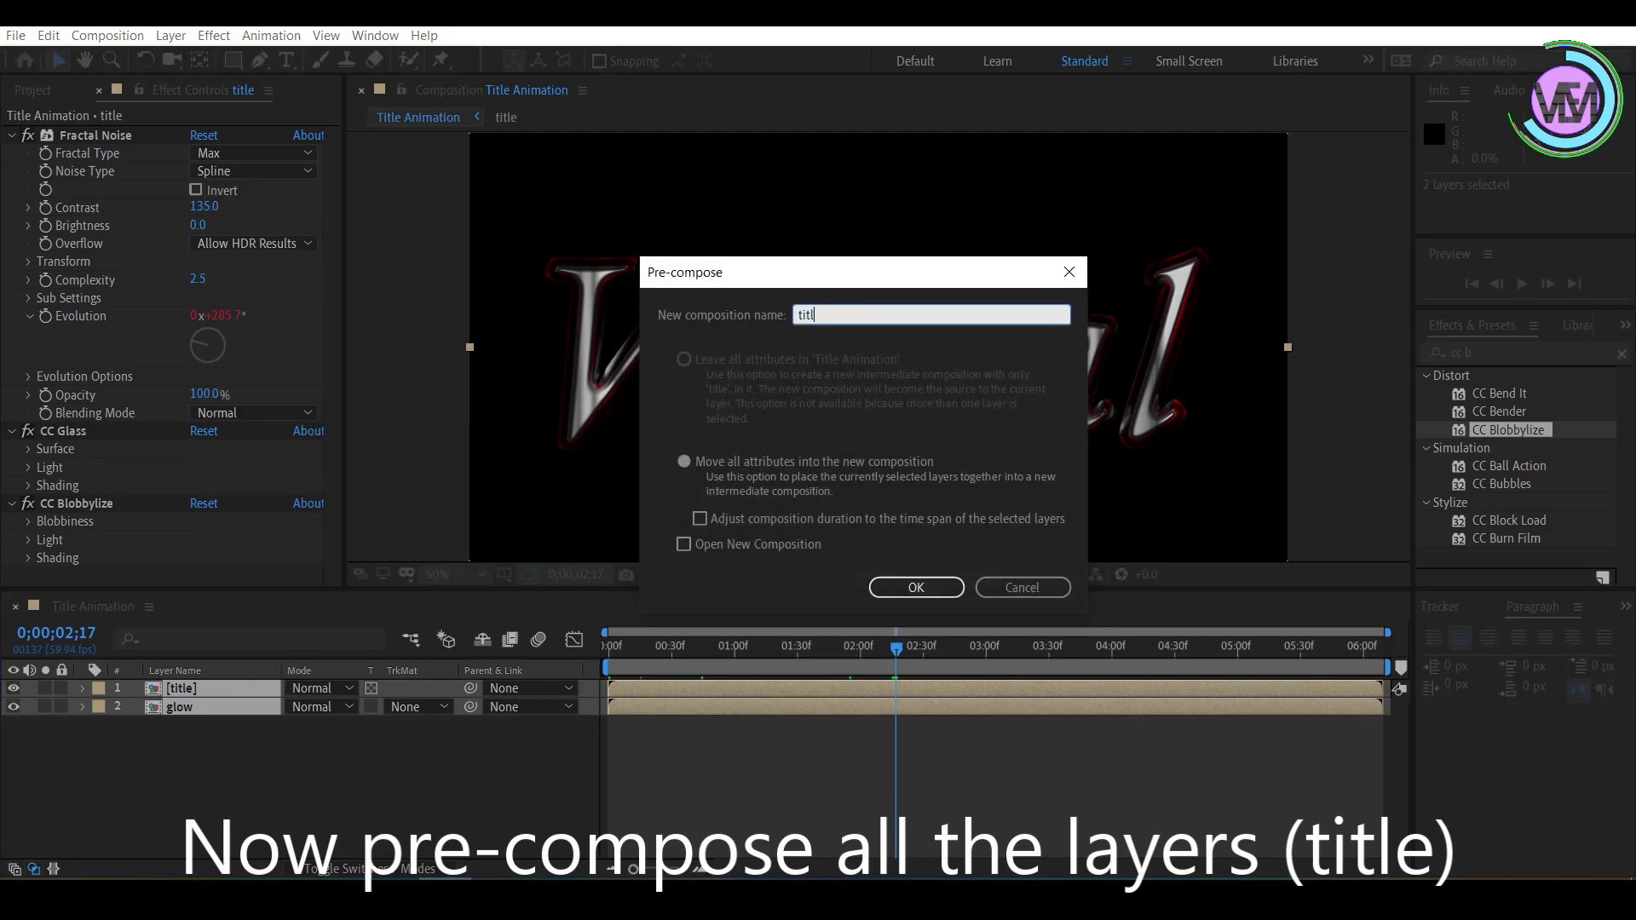
pyautogui.click(683, 460)
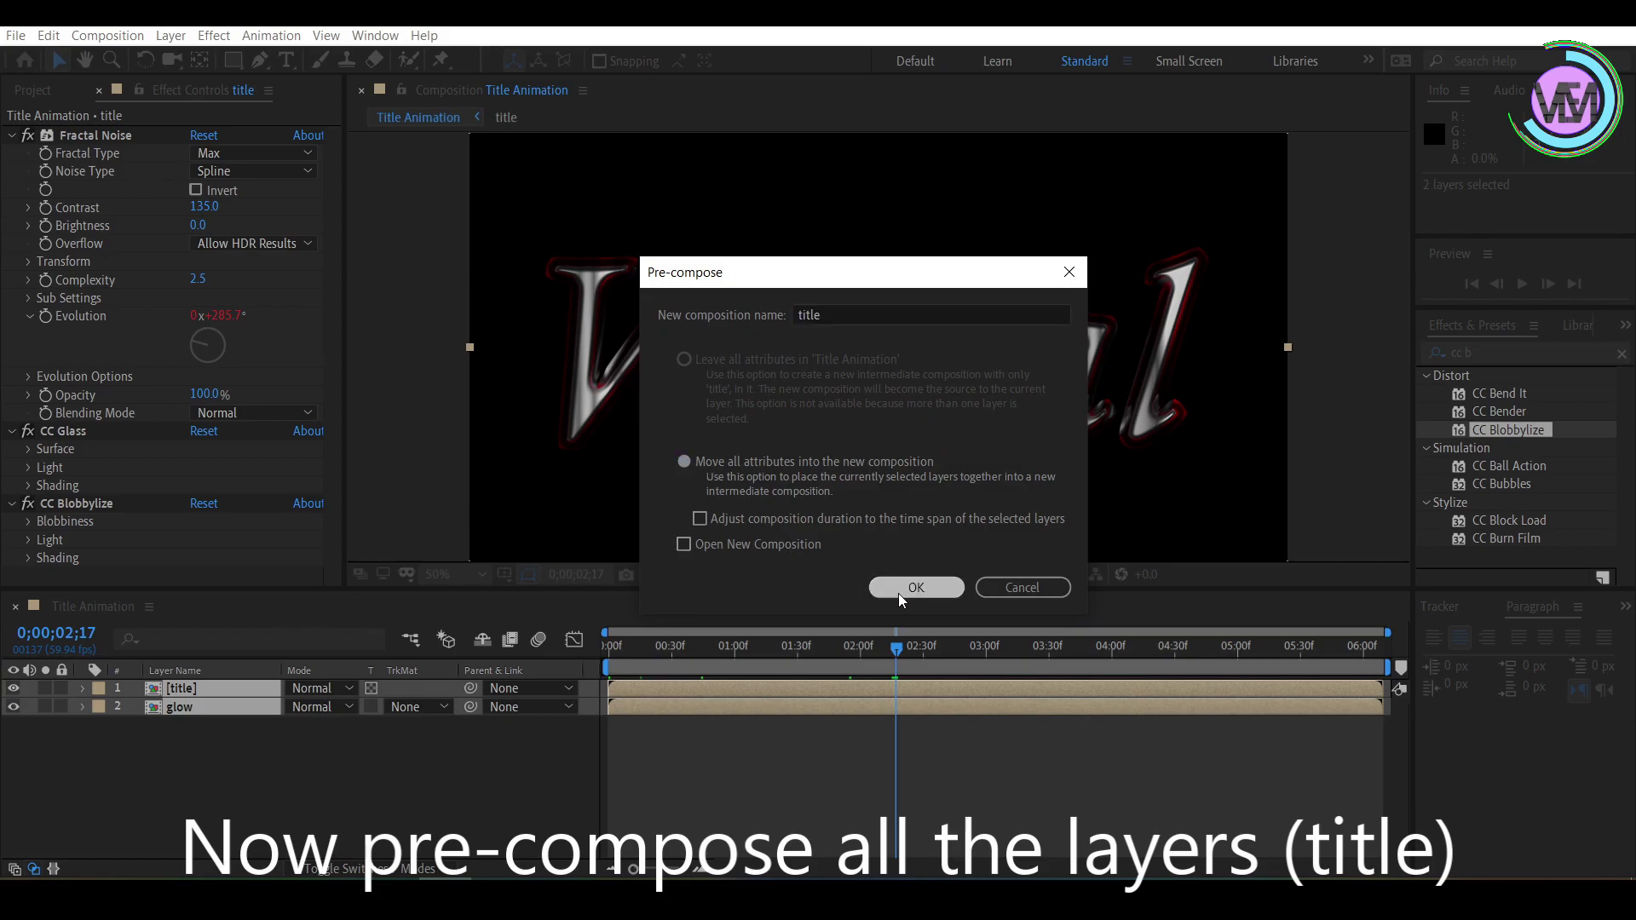
pyautogui.click(898, 594)
pyautogui.rightClick(413, 413)
# Create a dark blue 1920×1080 solid named BG and place it below the title layer
pyautogui.moveTo(458, 424)
pyautogui.click(739, 475)
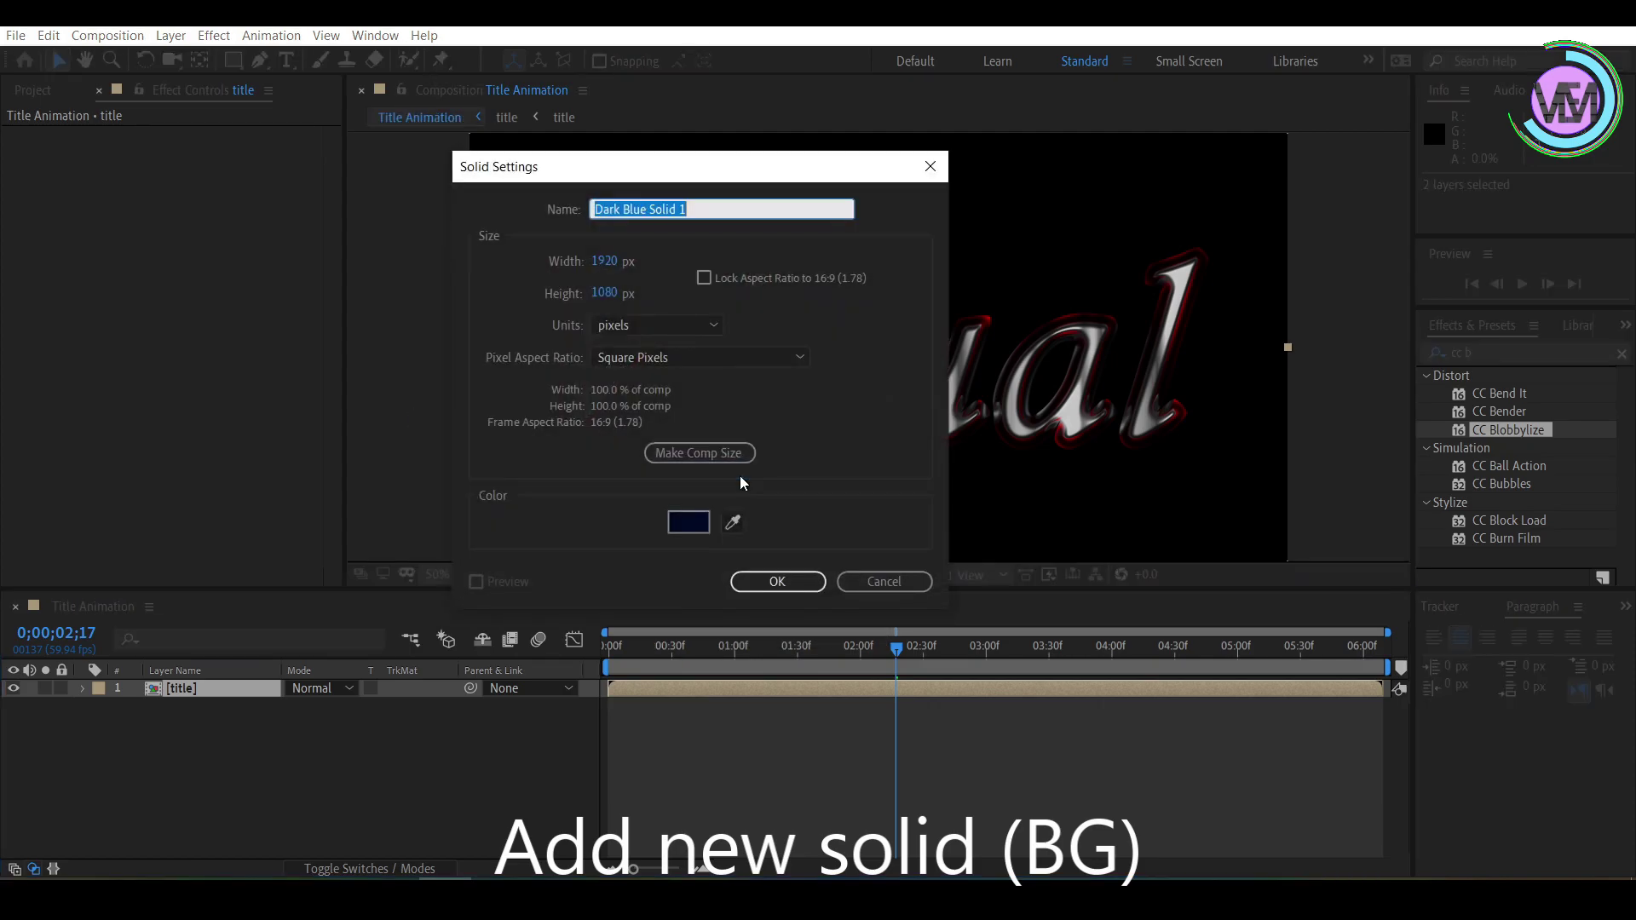
pyautogui.write('BG')
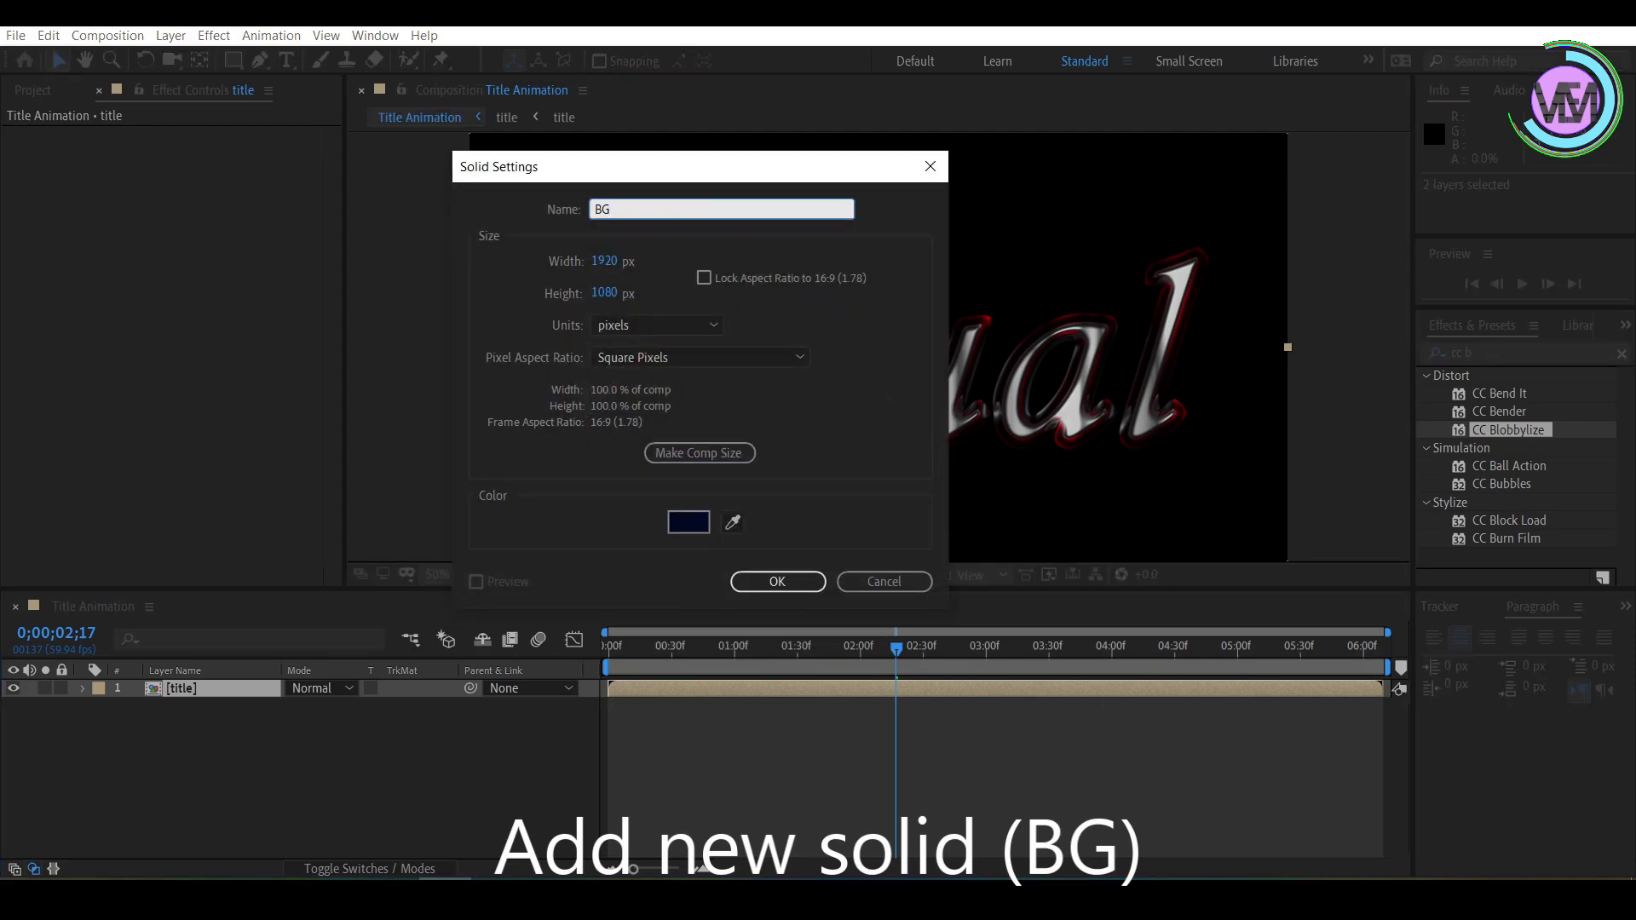
pyautogui.click(765, 581)
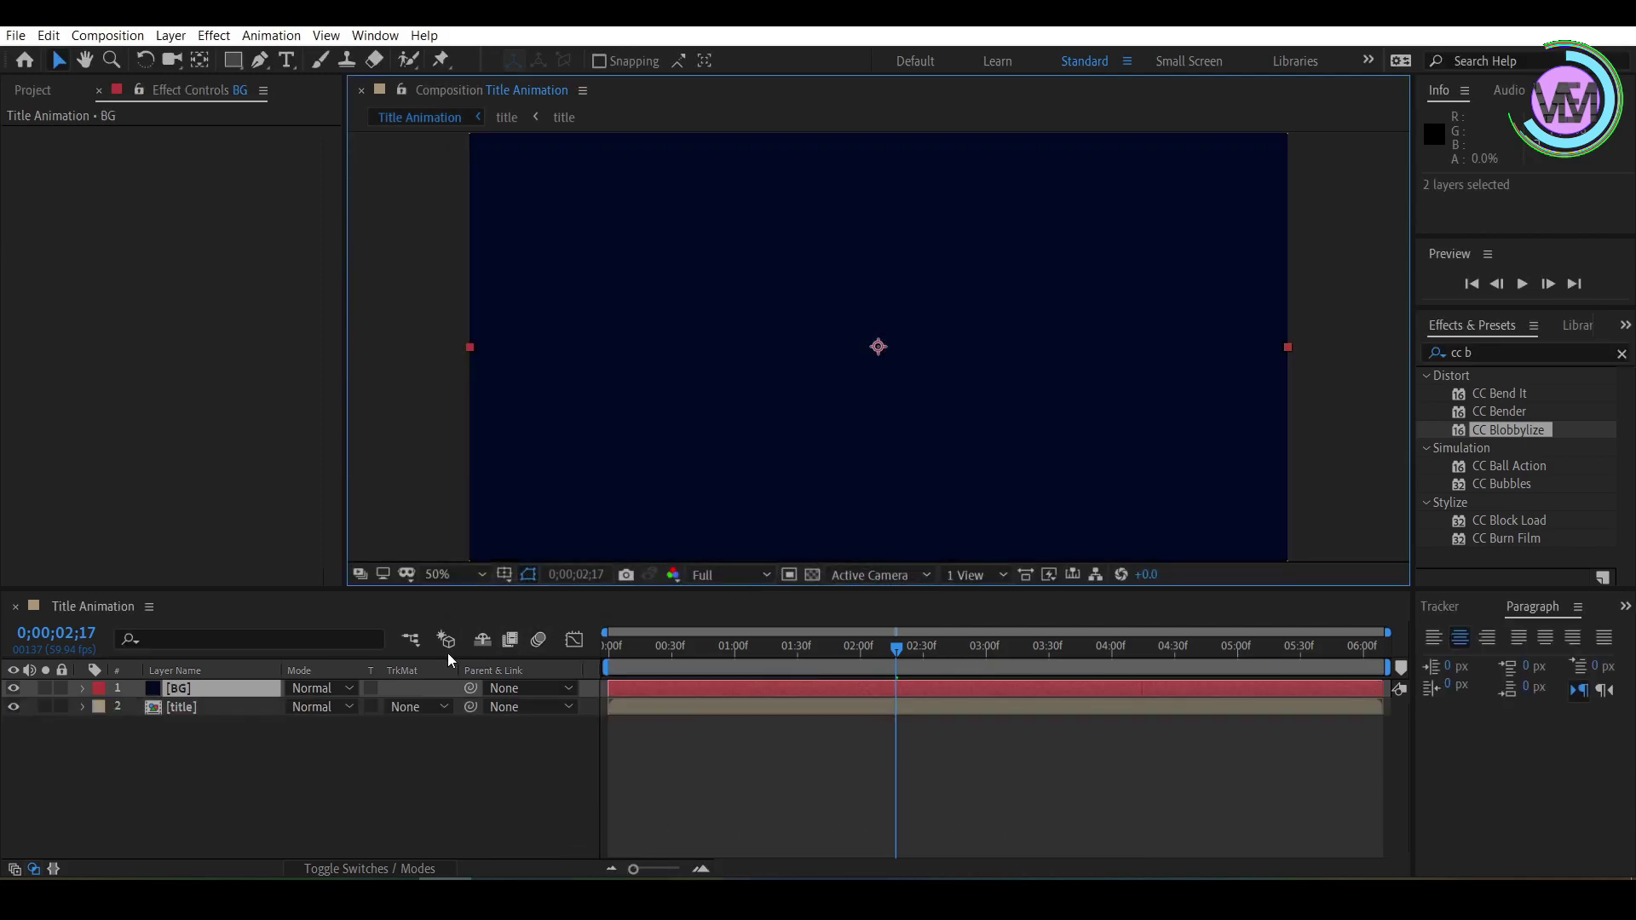
pyautogui.moveTo(210, 696); pyautogui.dragTo(220, 729)
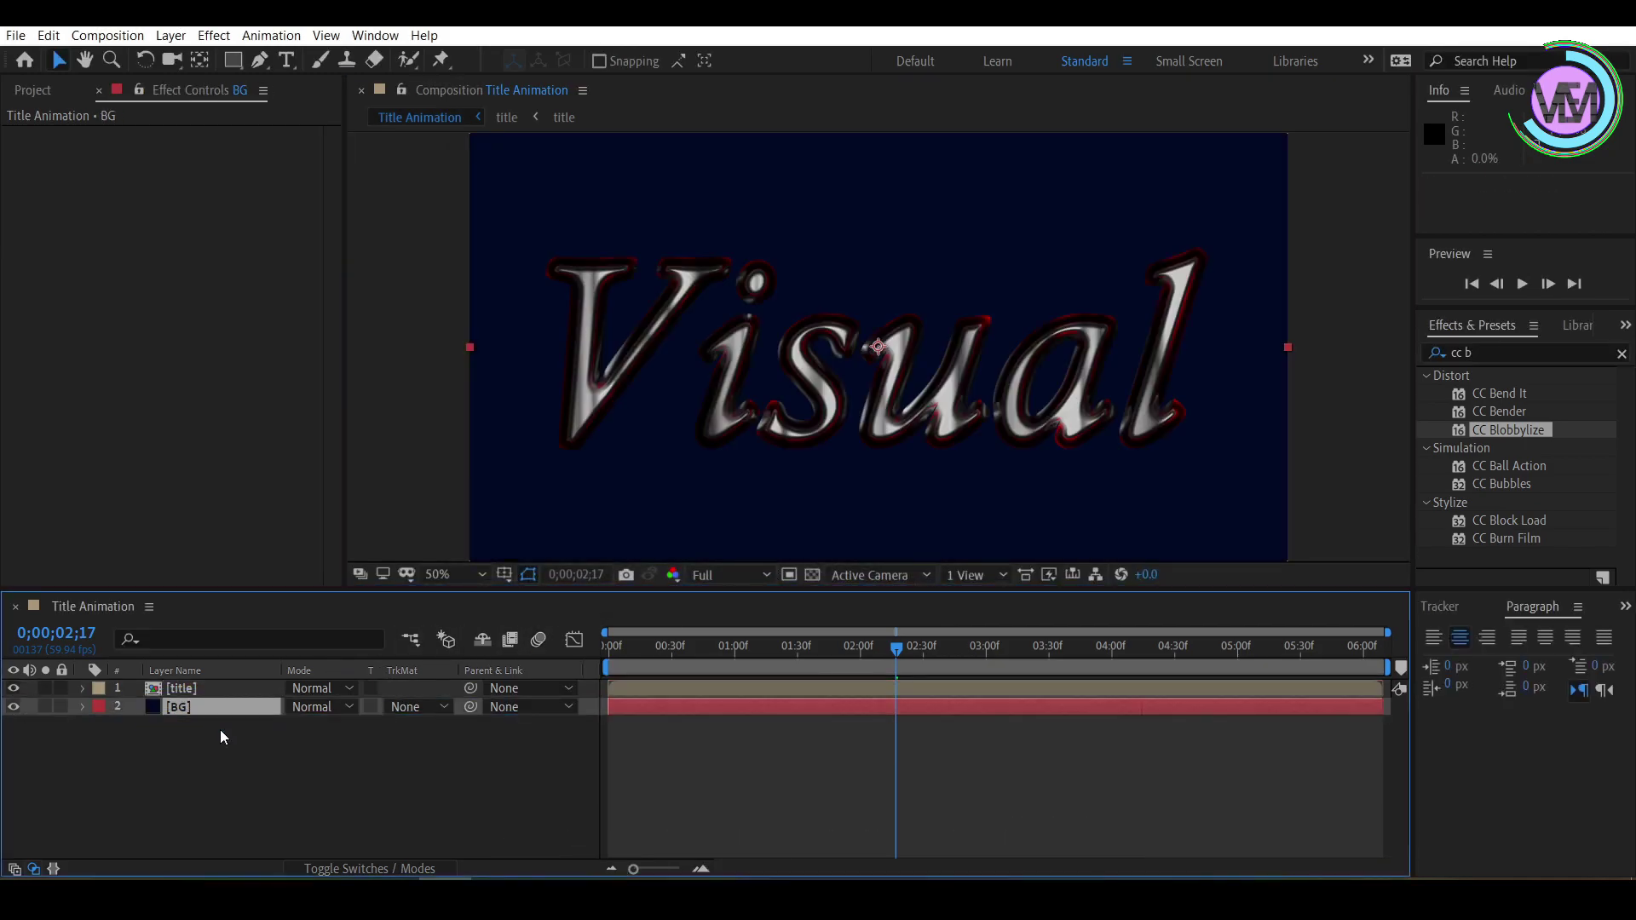
pyautogui.click(1483, 355)
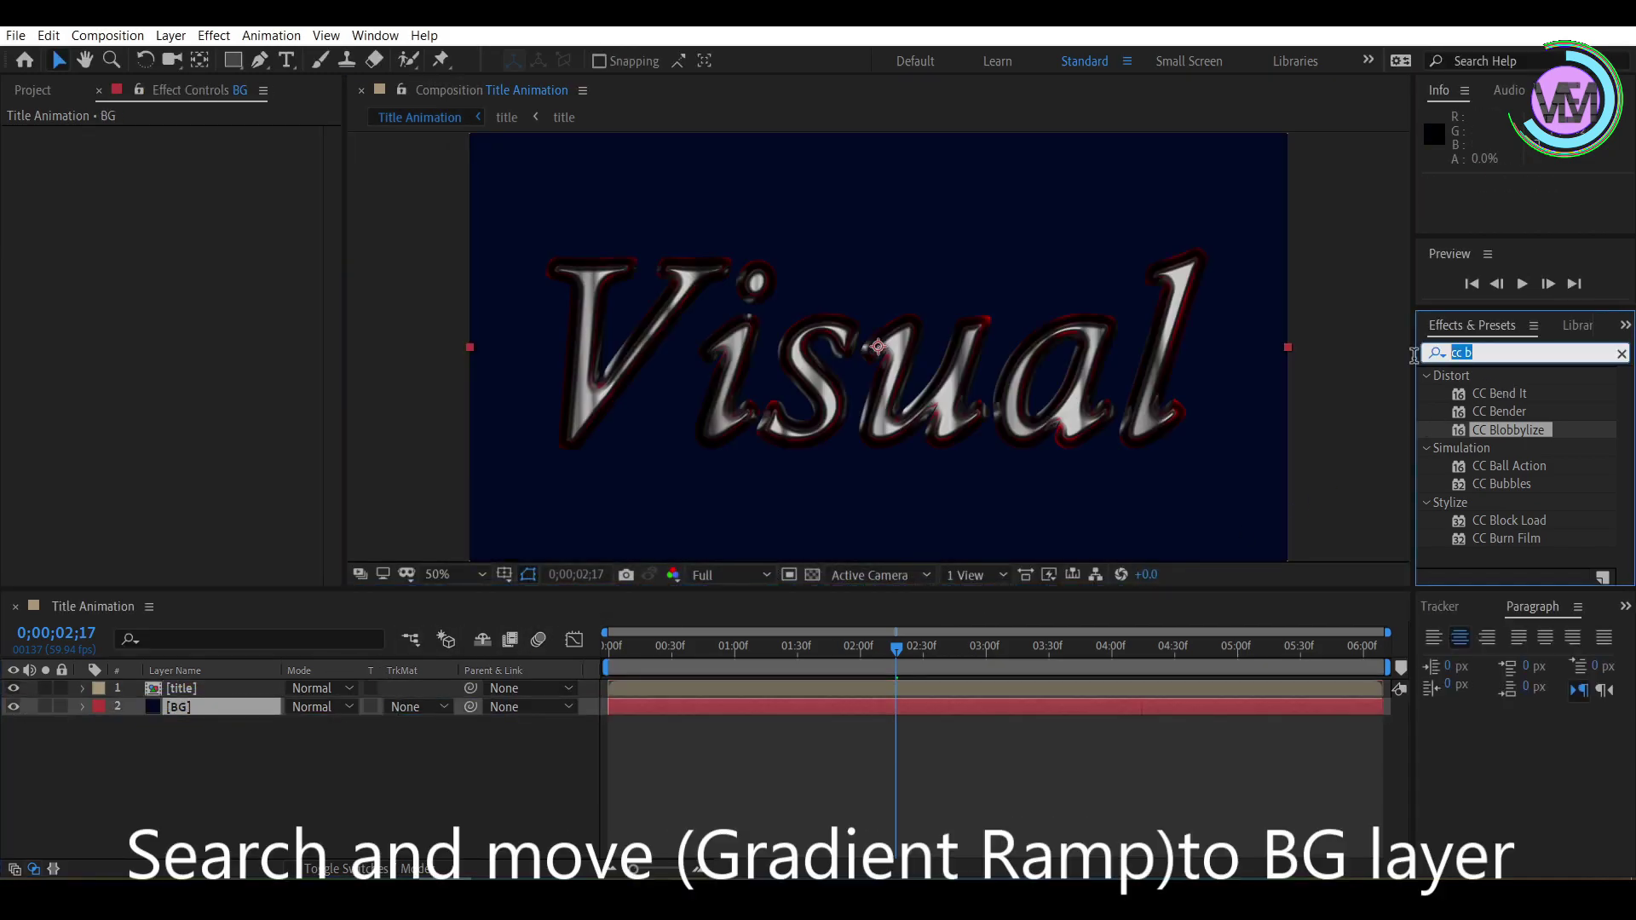
# Apply Gradient Ramp to BG with its end colour set to 302D31
pyautogui.write('ramp')
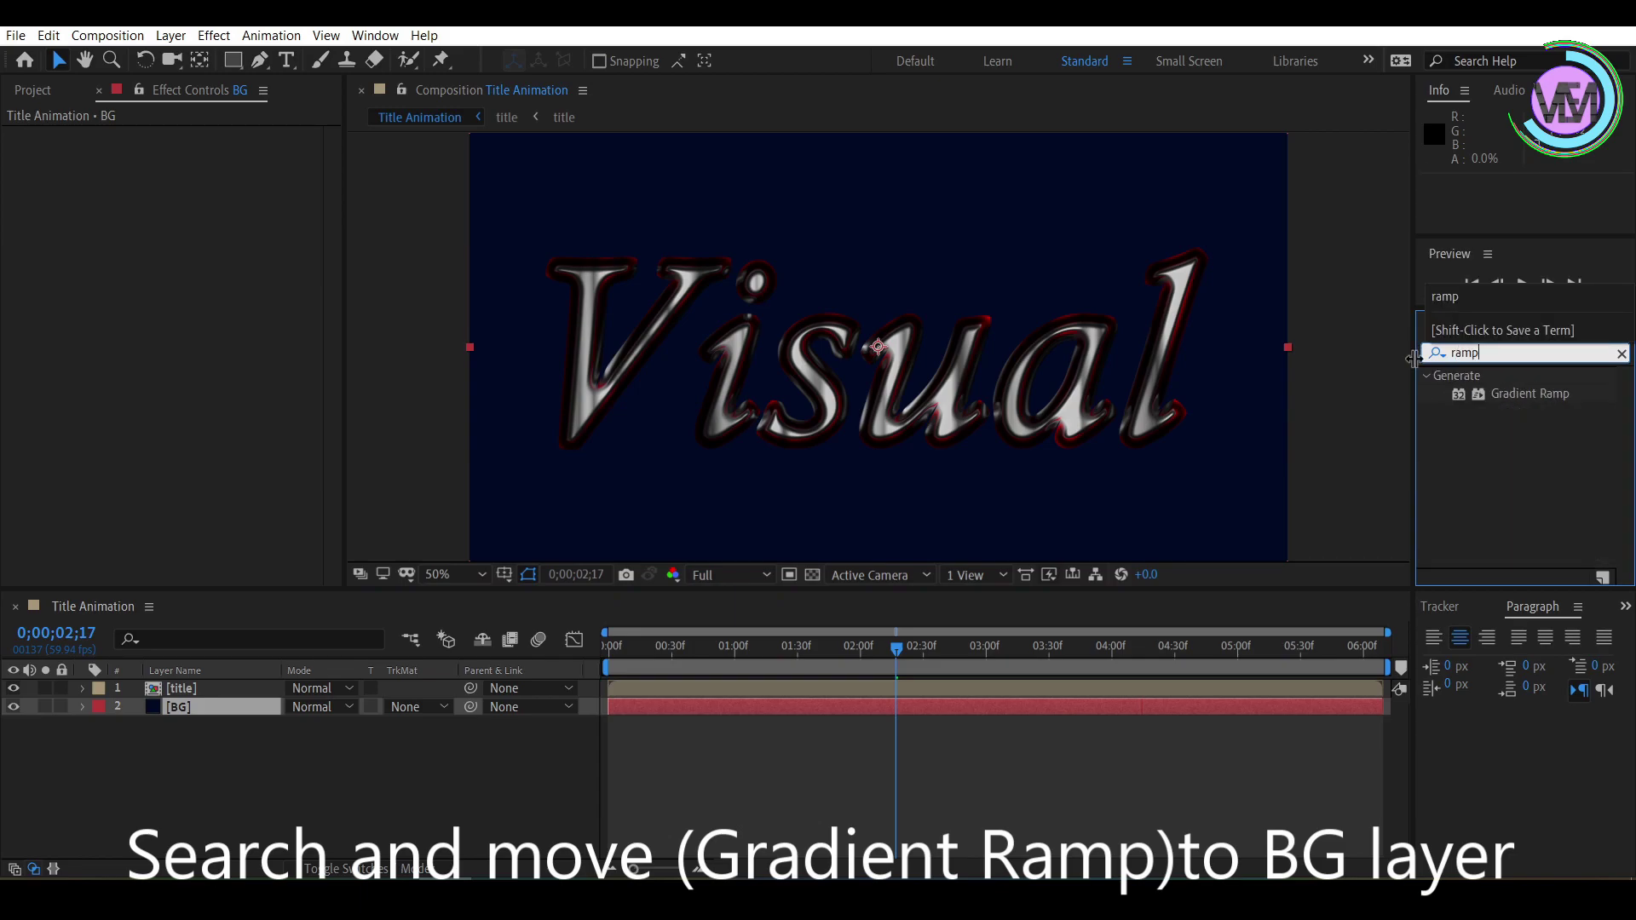
pyautogui.moveTo(1488, 392); pyautogui.dragTo(178, 707)
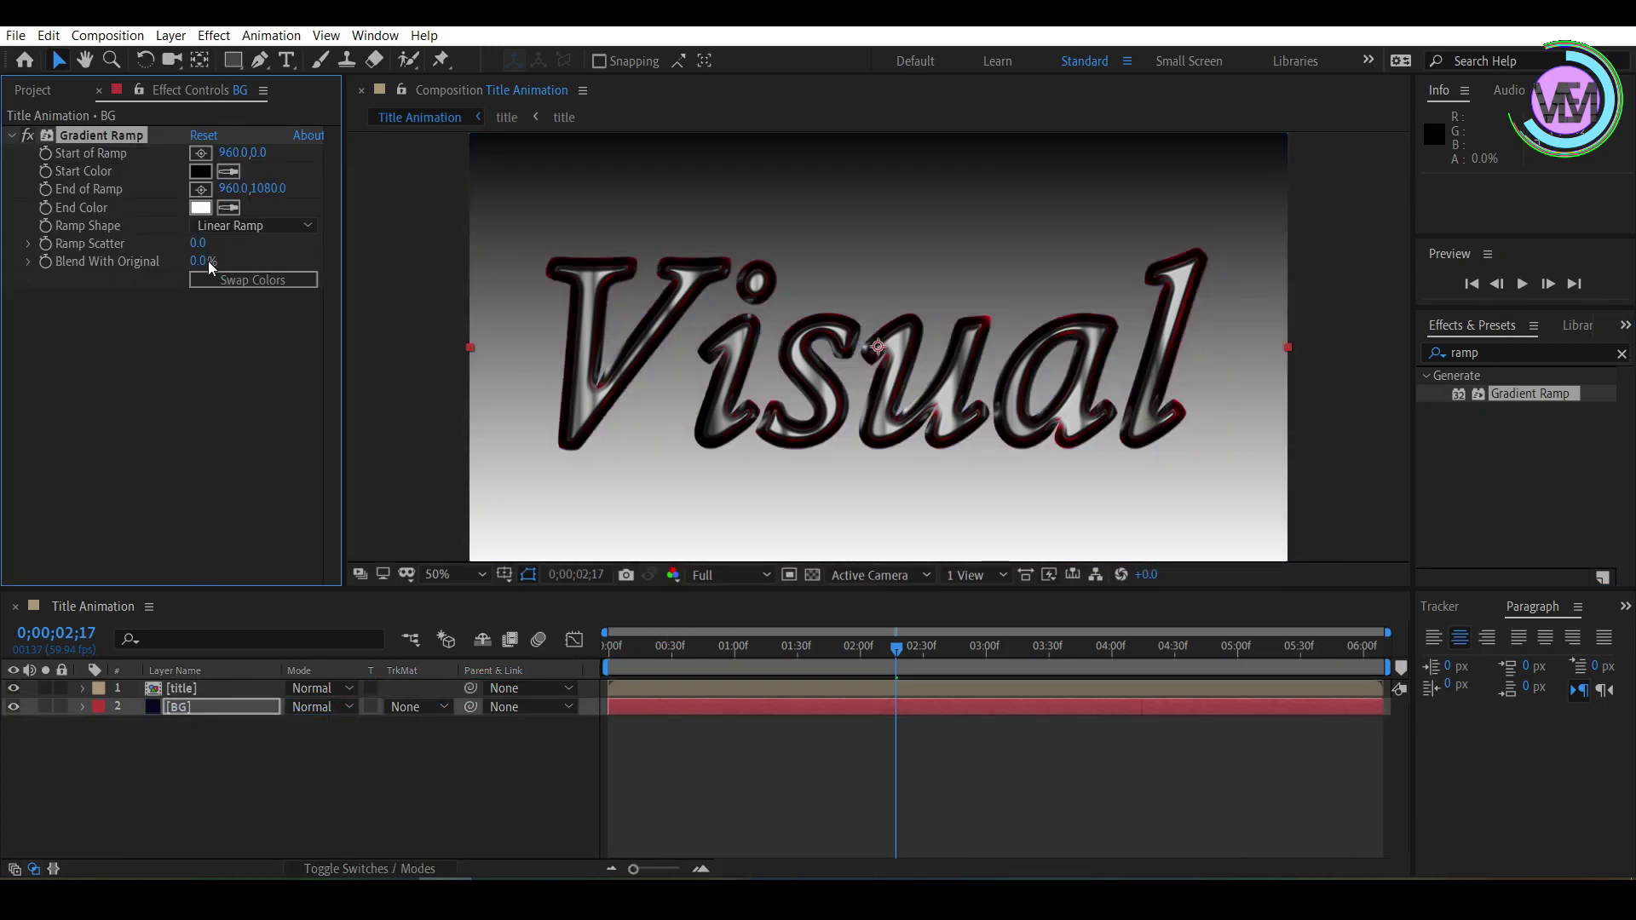
pyautogui.click(199, 211)
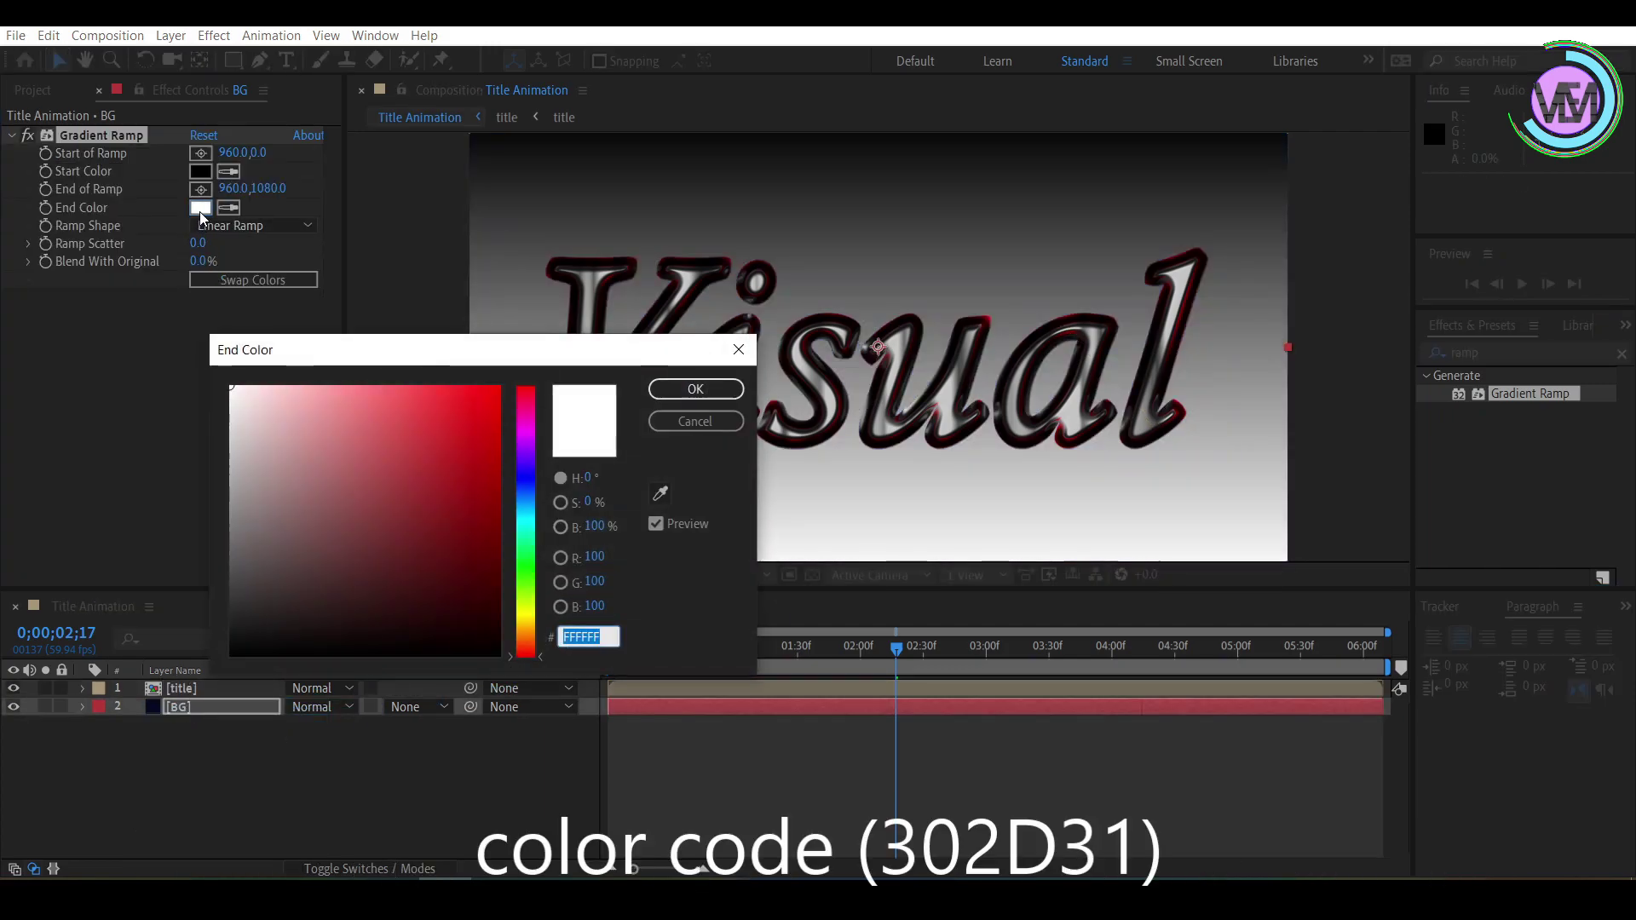
pyautogui.write('30')
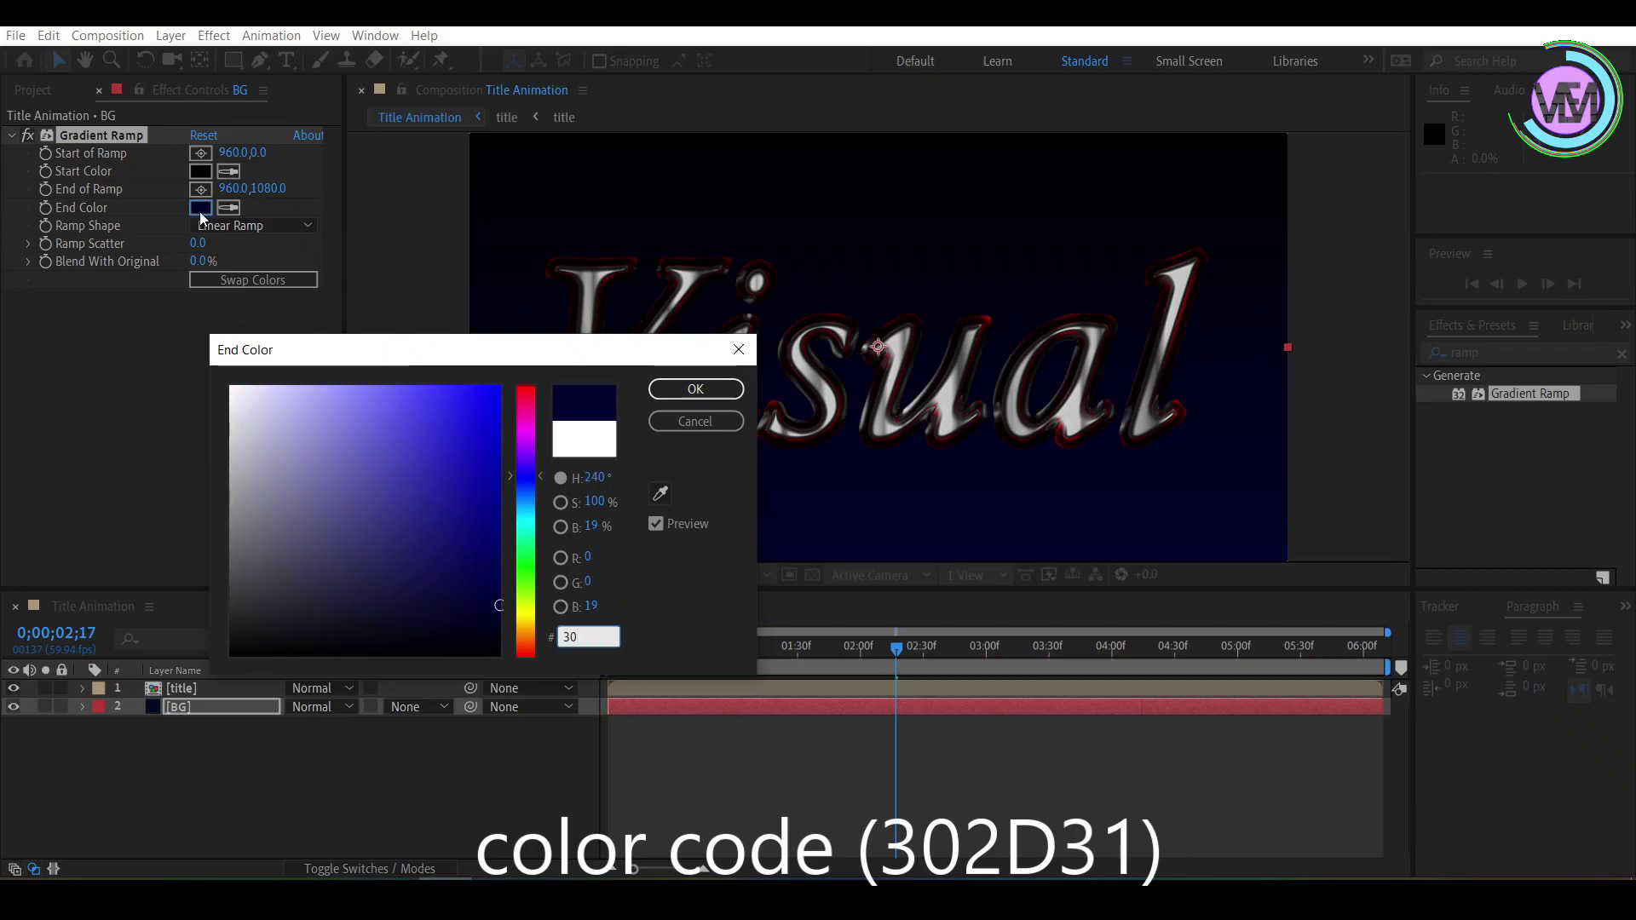
pyautogui.write('2')
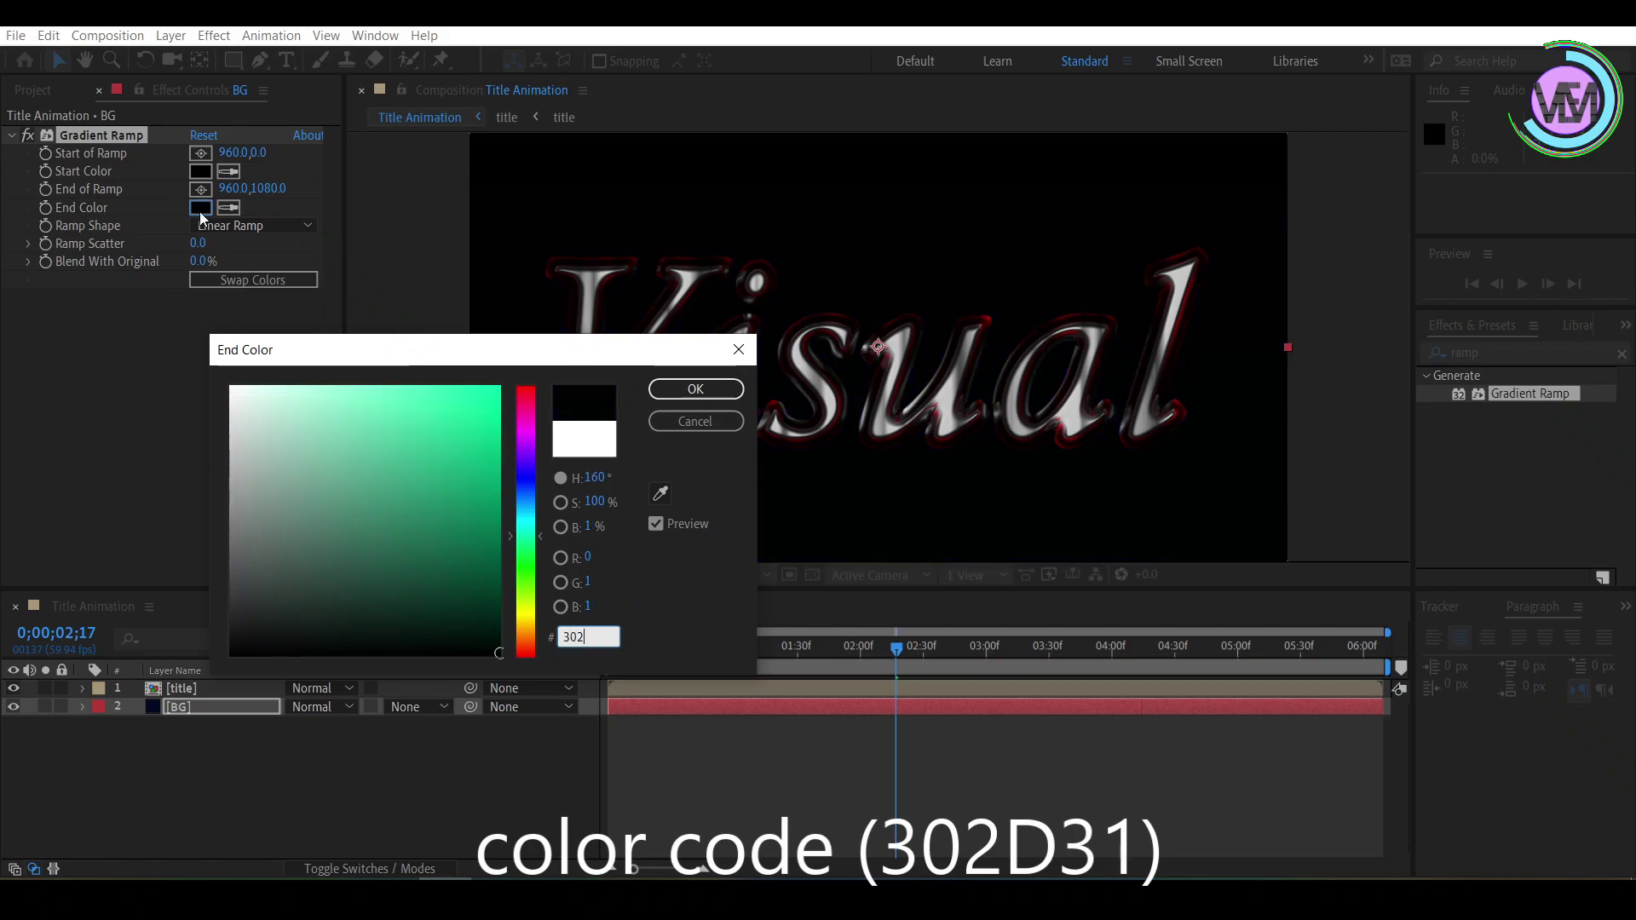
pyautogui.write('D3')
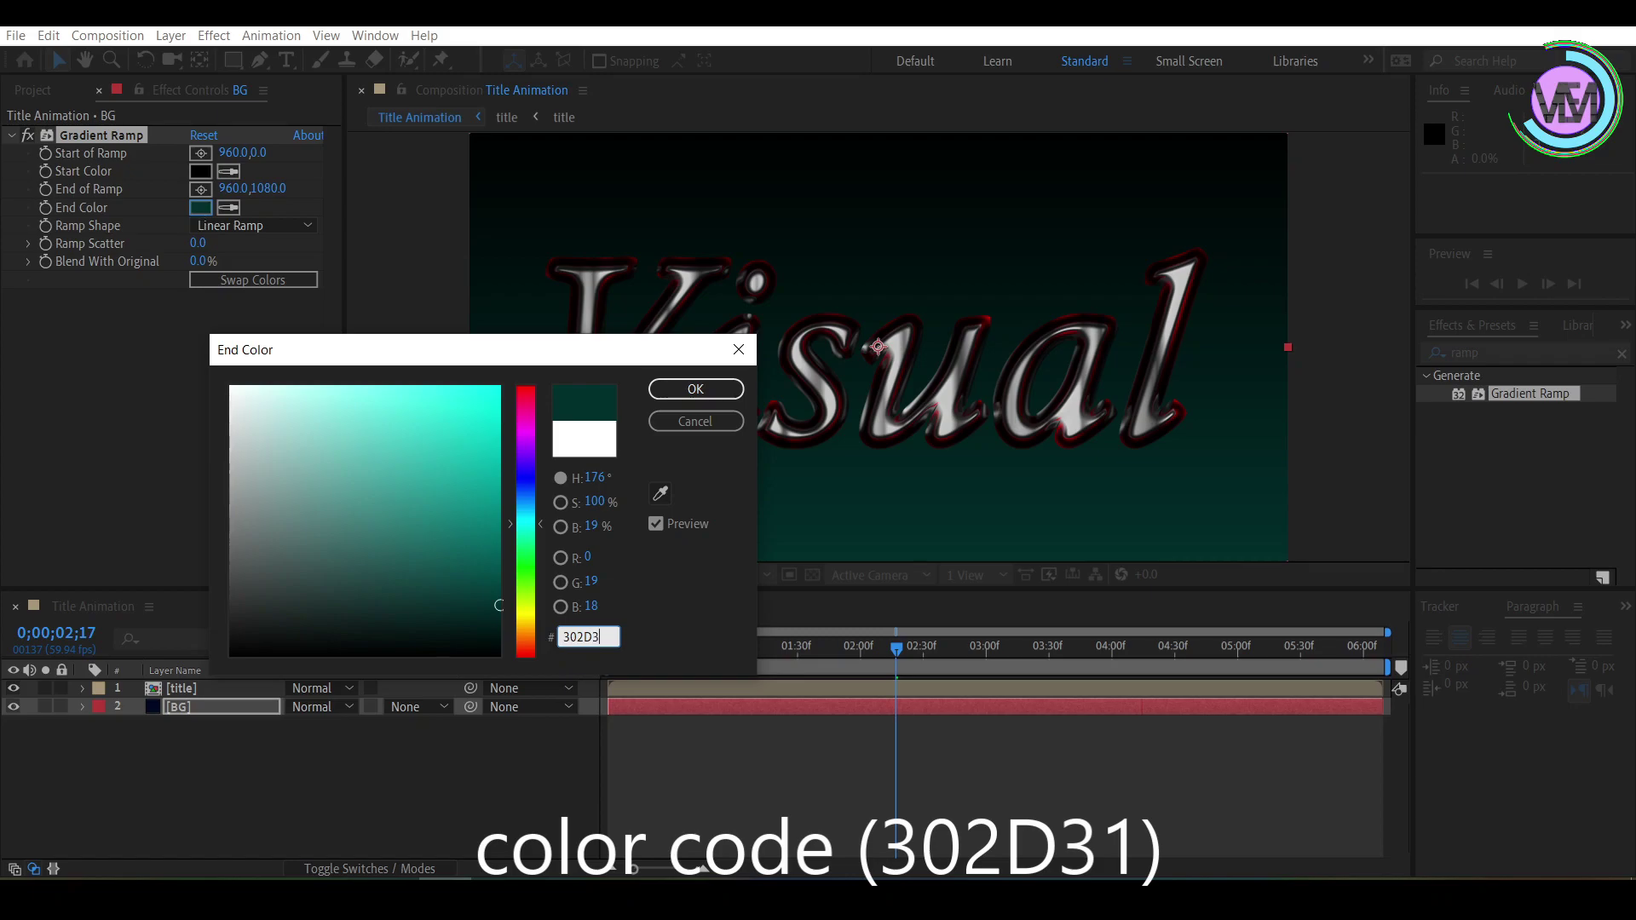
pyautogui.write('1')
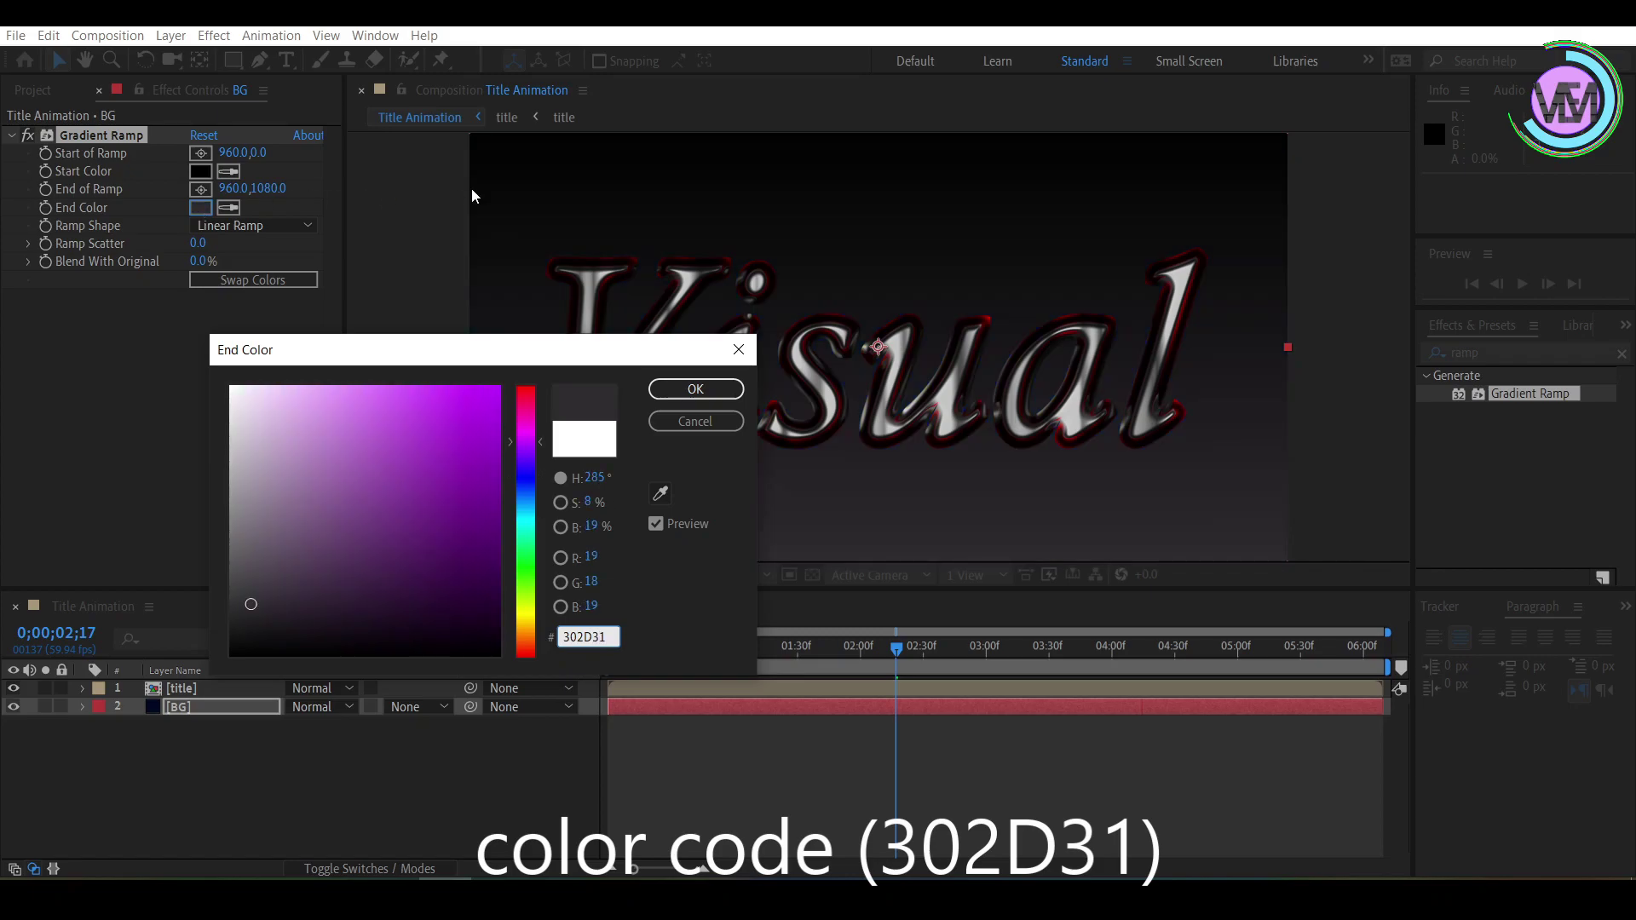
pyautogui.click(662, 396)
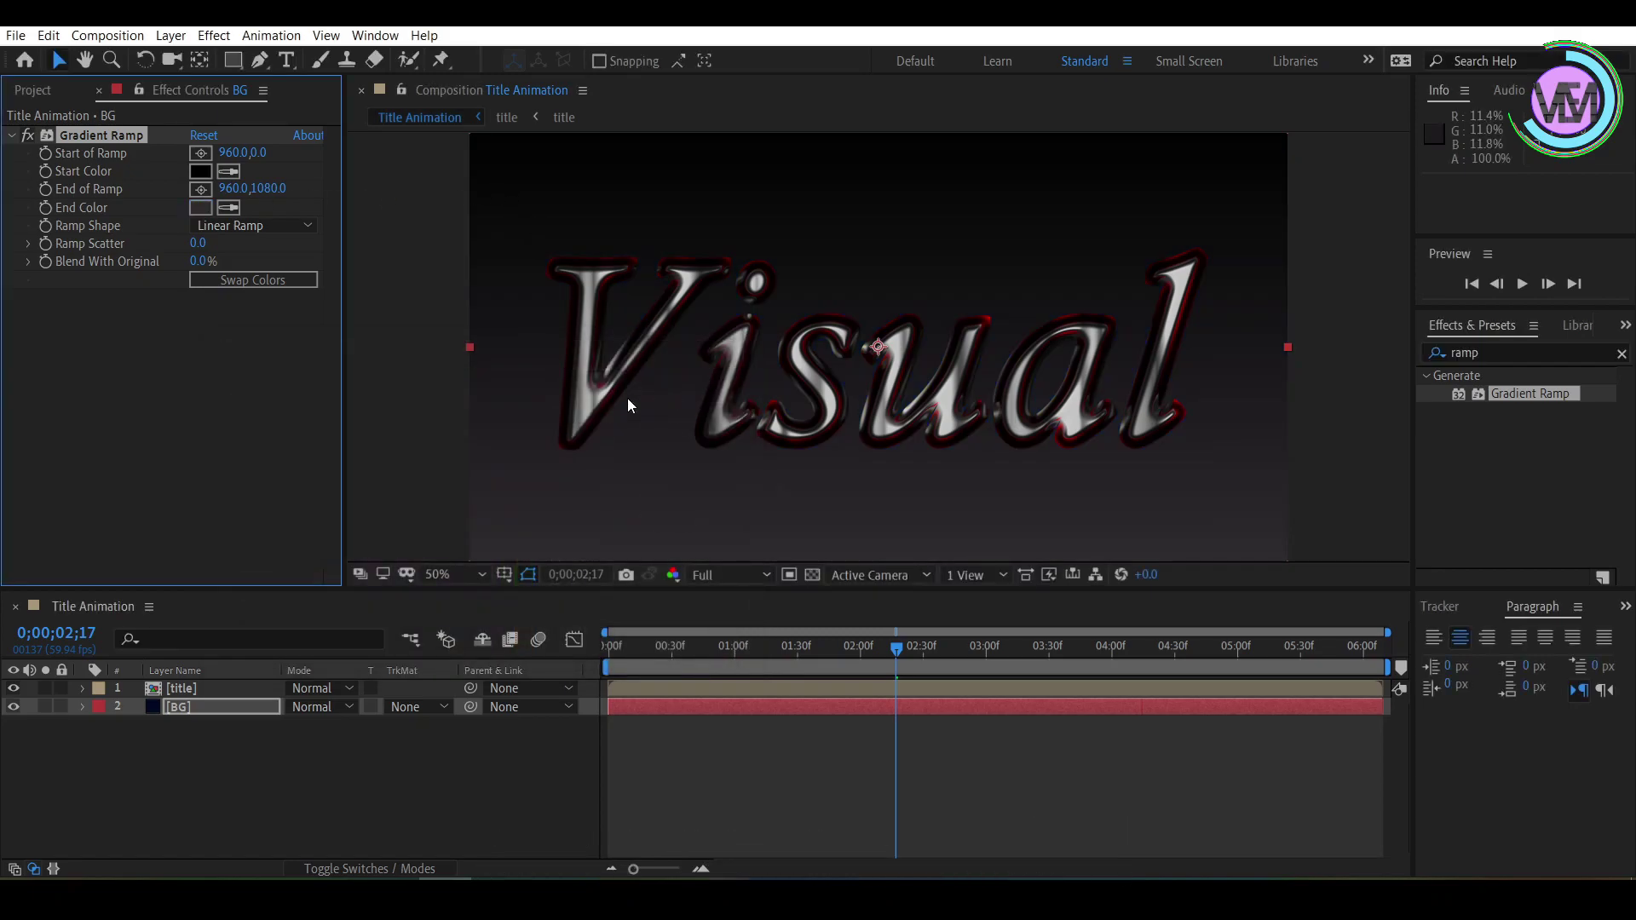
pyautogui.click(1486, 350)
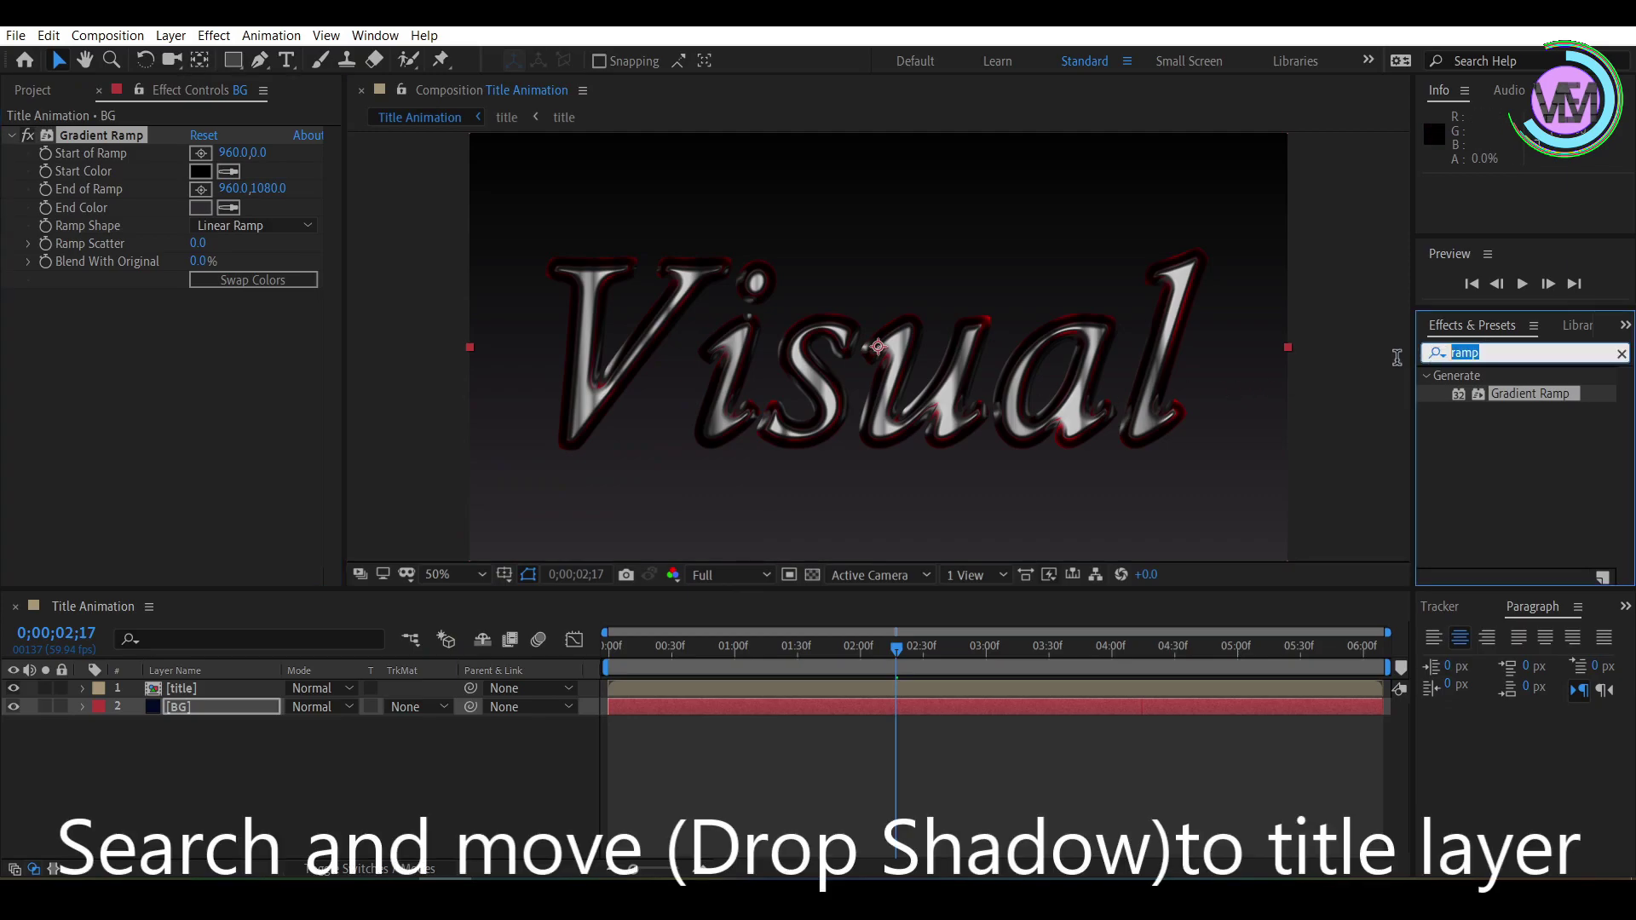
# Add Drop Shadow to title with direction 145°, distance 45 and softness 32
pyautogui.write('drop')
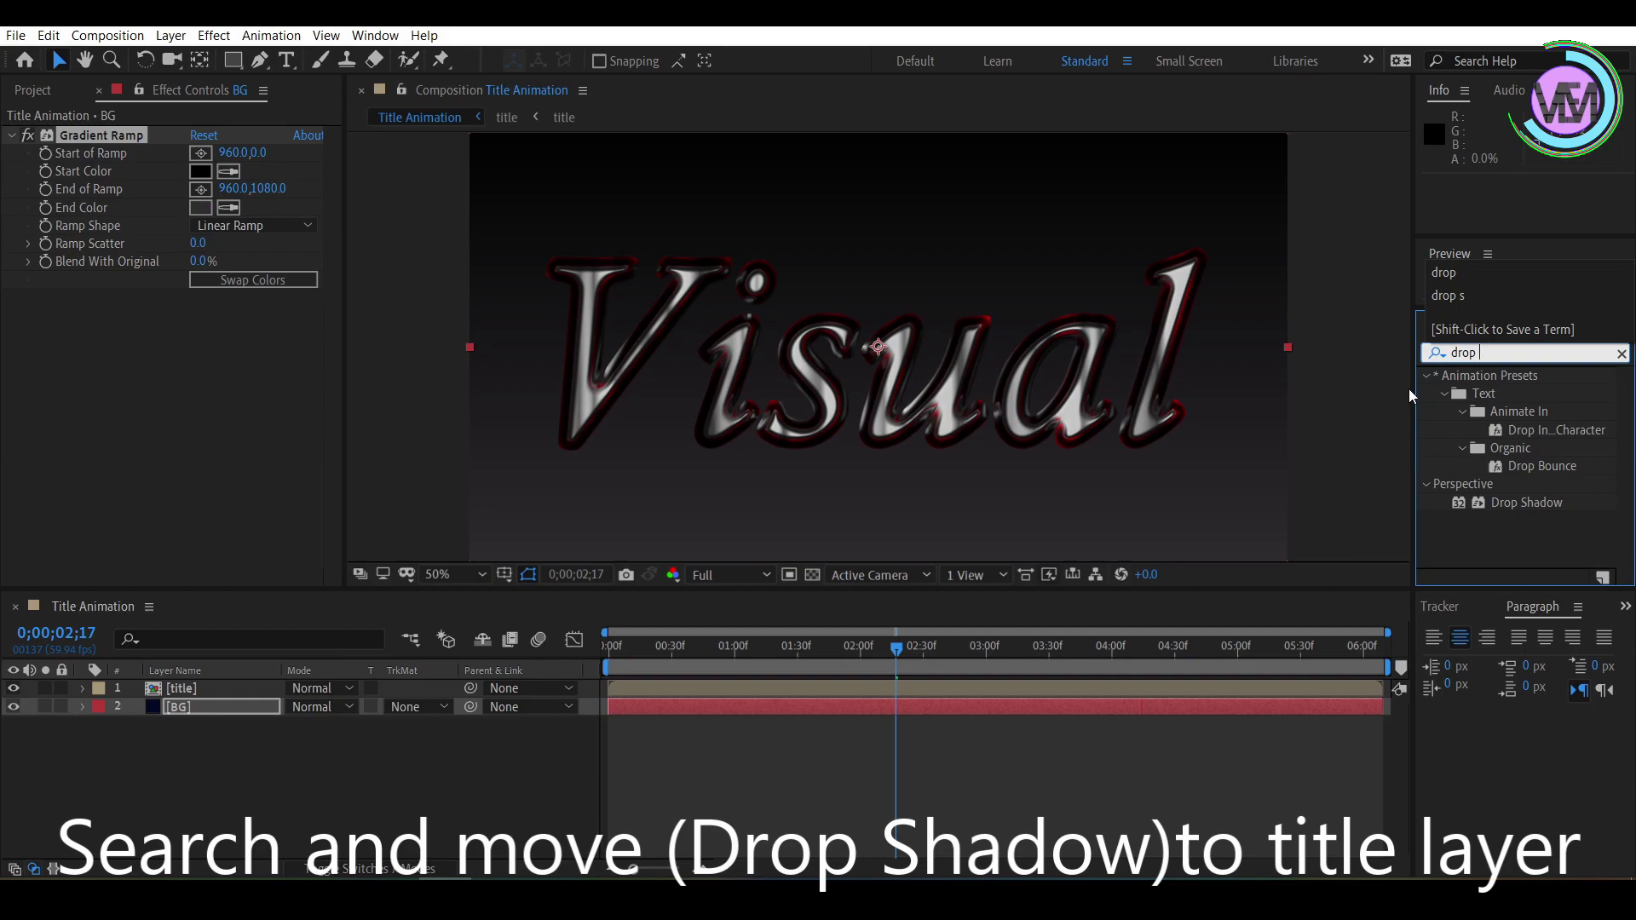
pyautogui.moveTo(1521, 499); pyautogui.dragTo(232, 689)
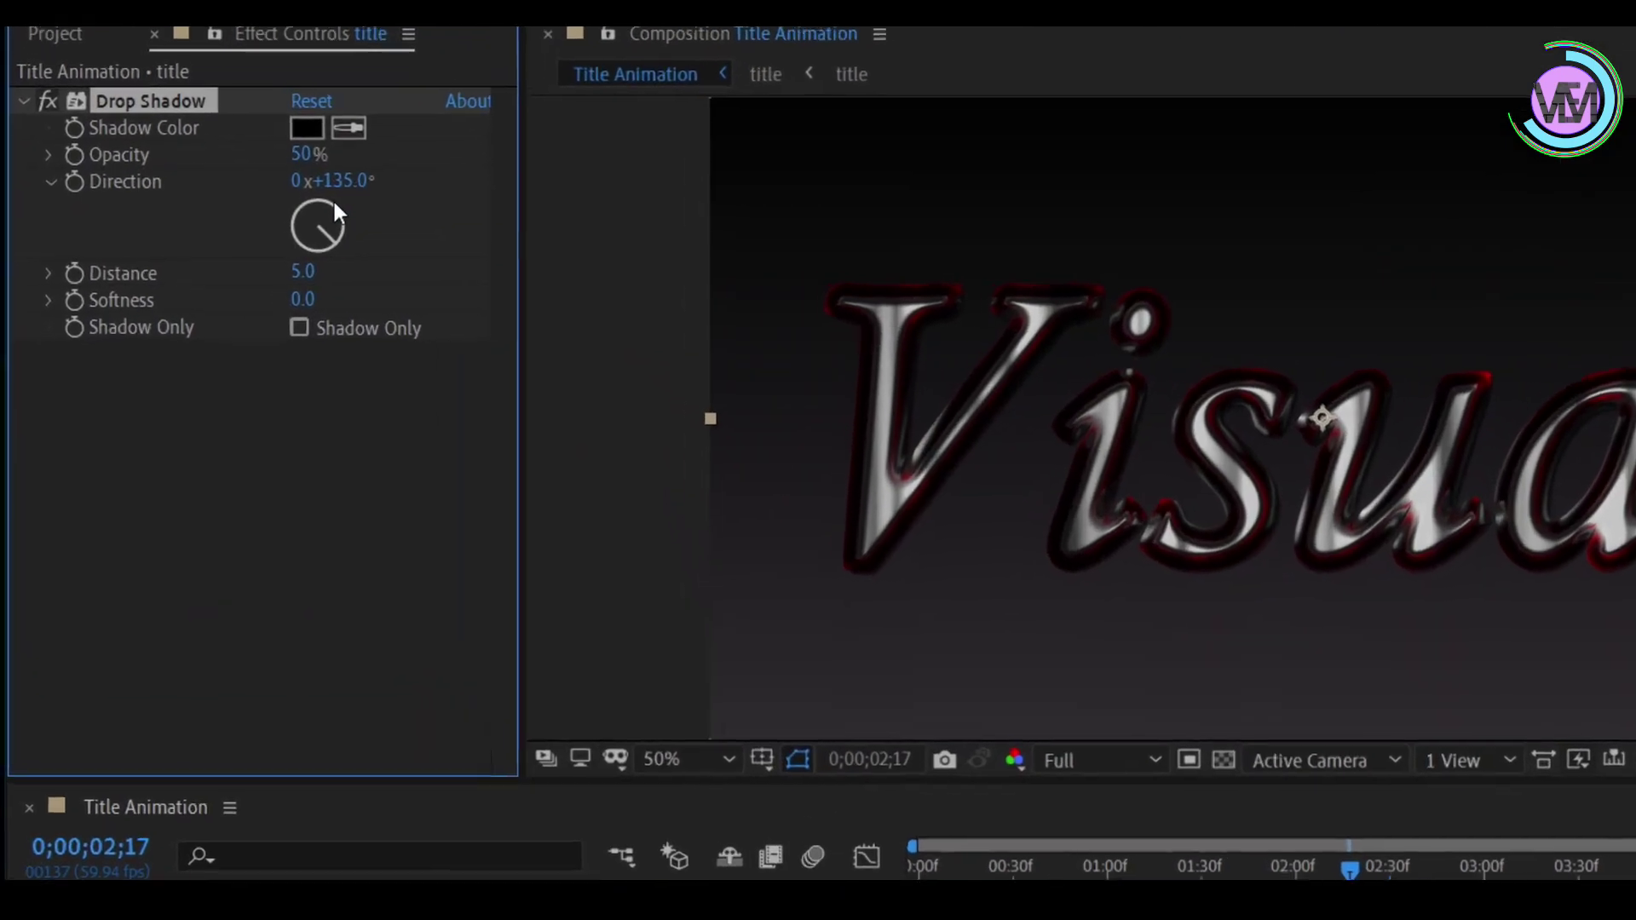
pyautogui.click(288, 189)
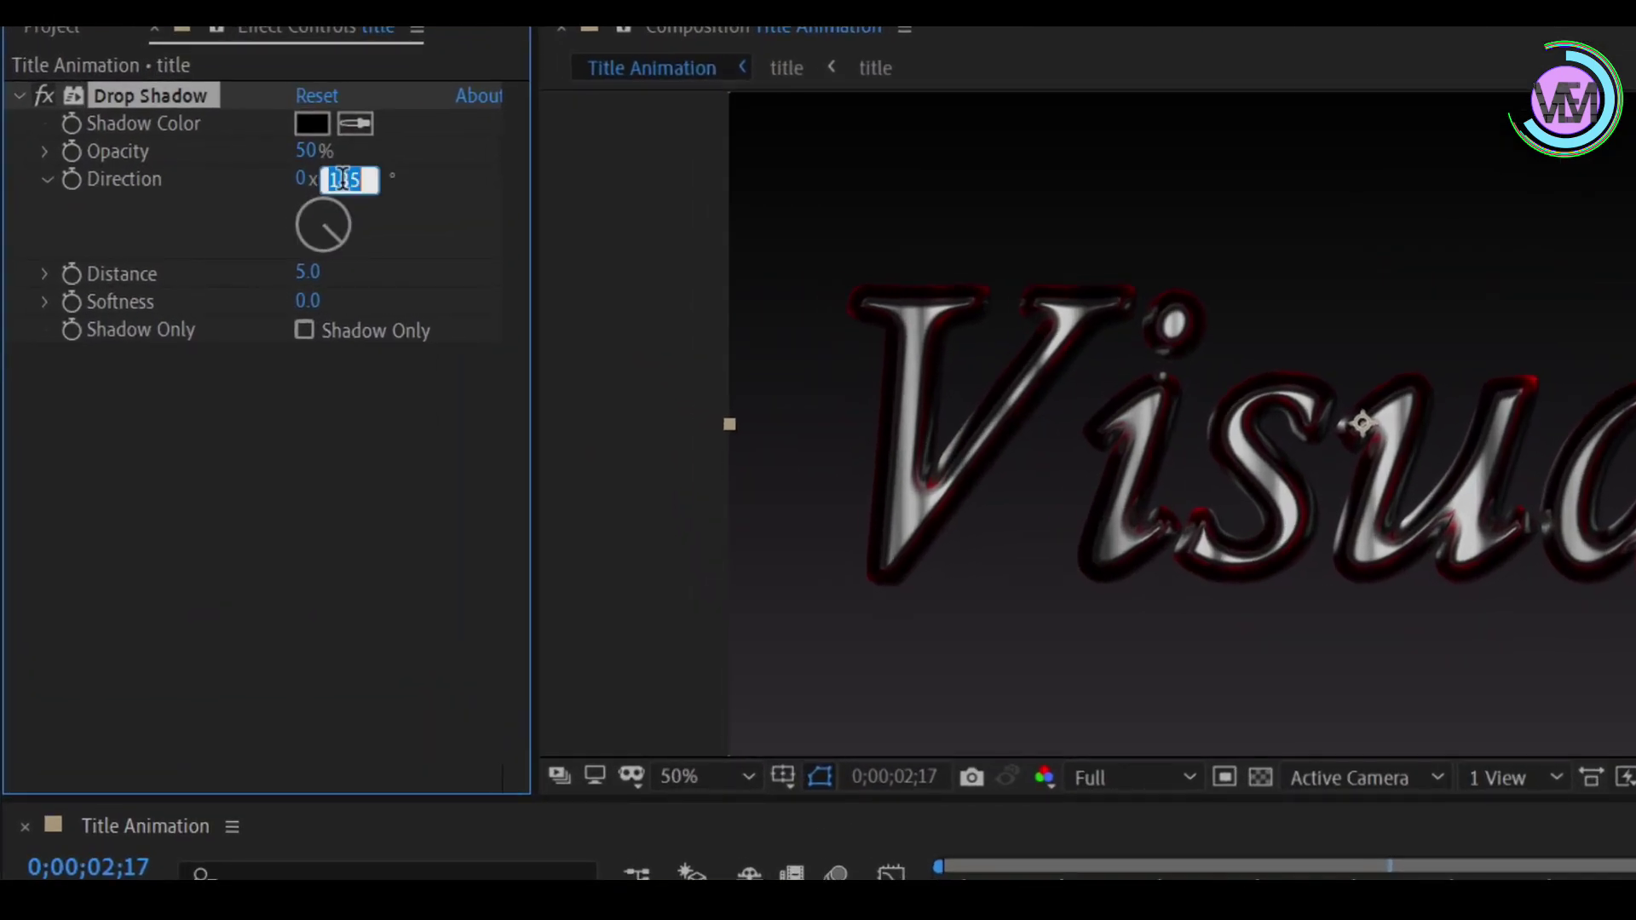
pyautogui.write('1')
pyautogui.press('Return')
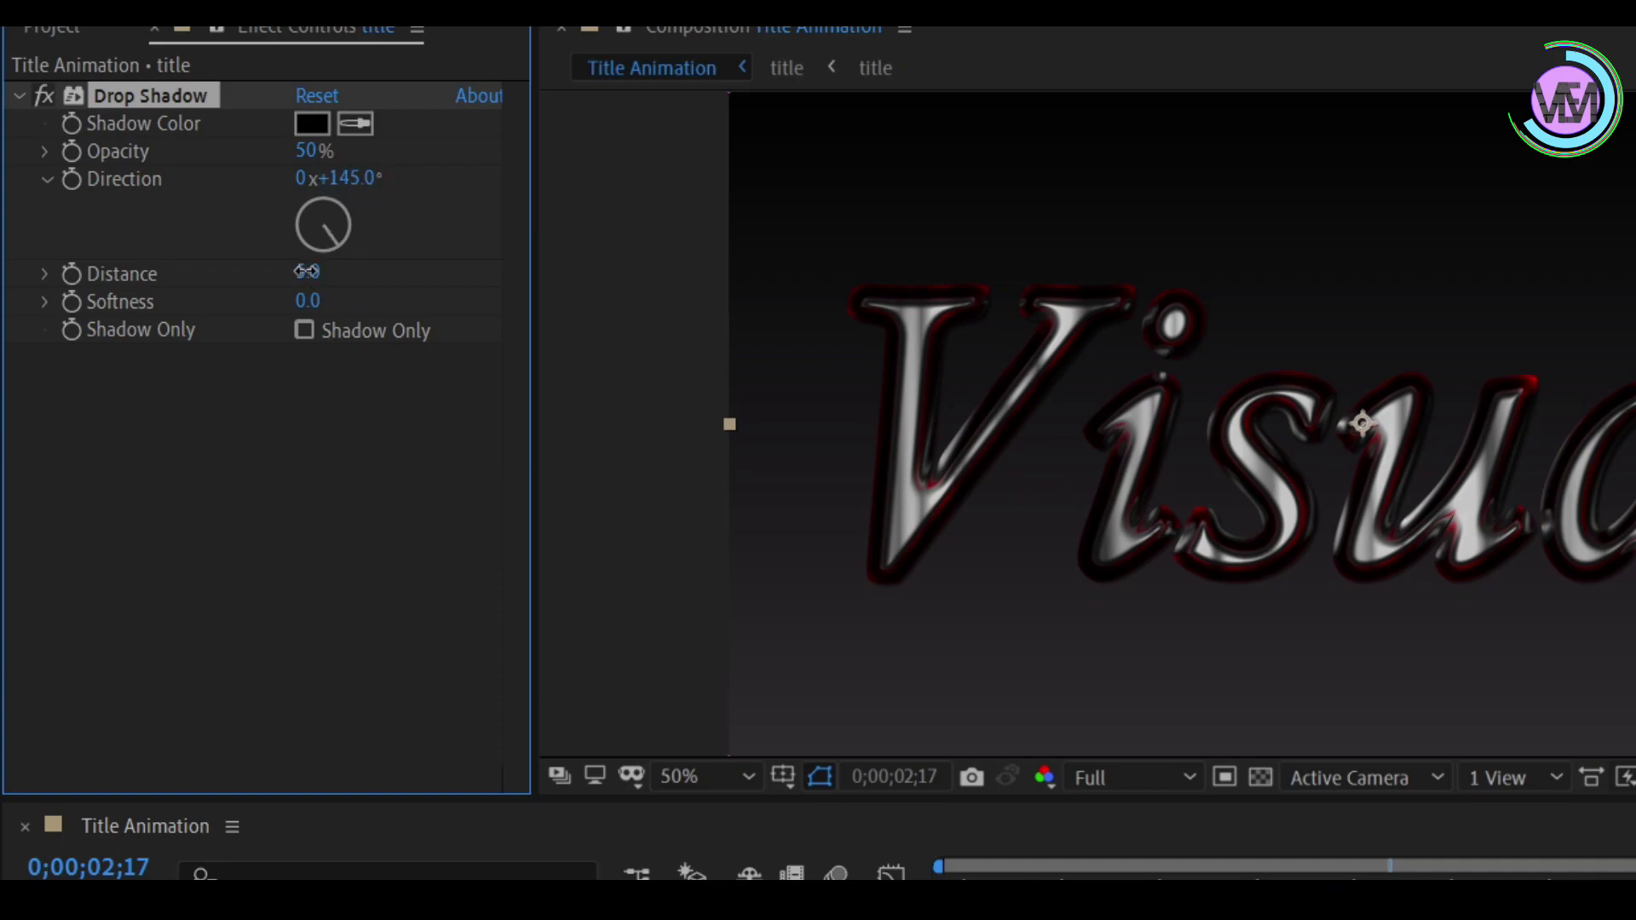
pyautogui.click(307, 272)
pyautogui.write('45')
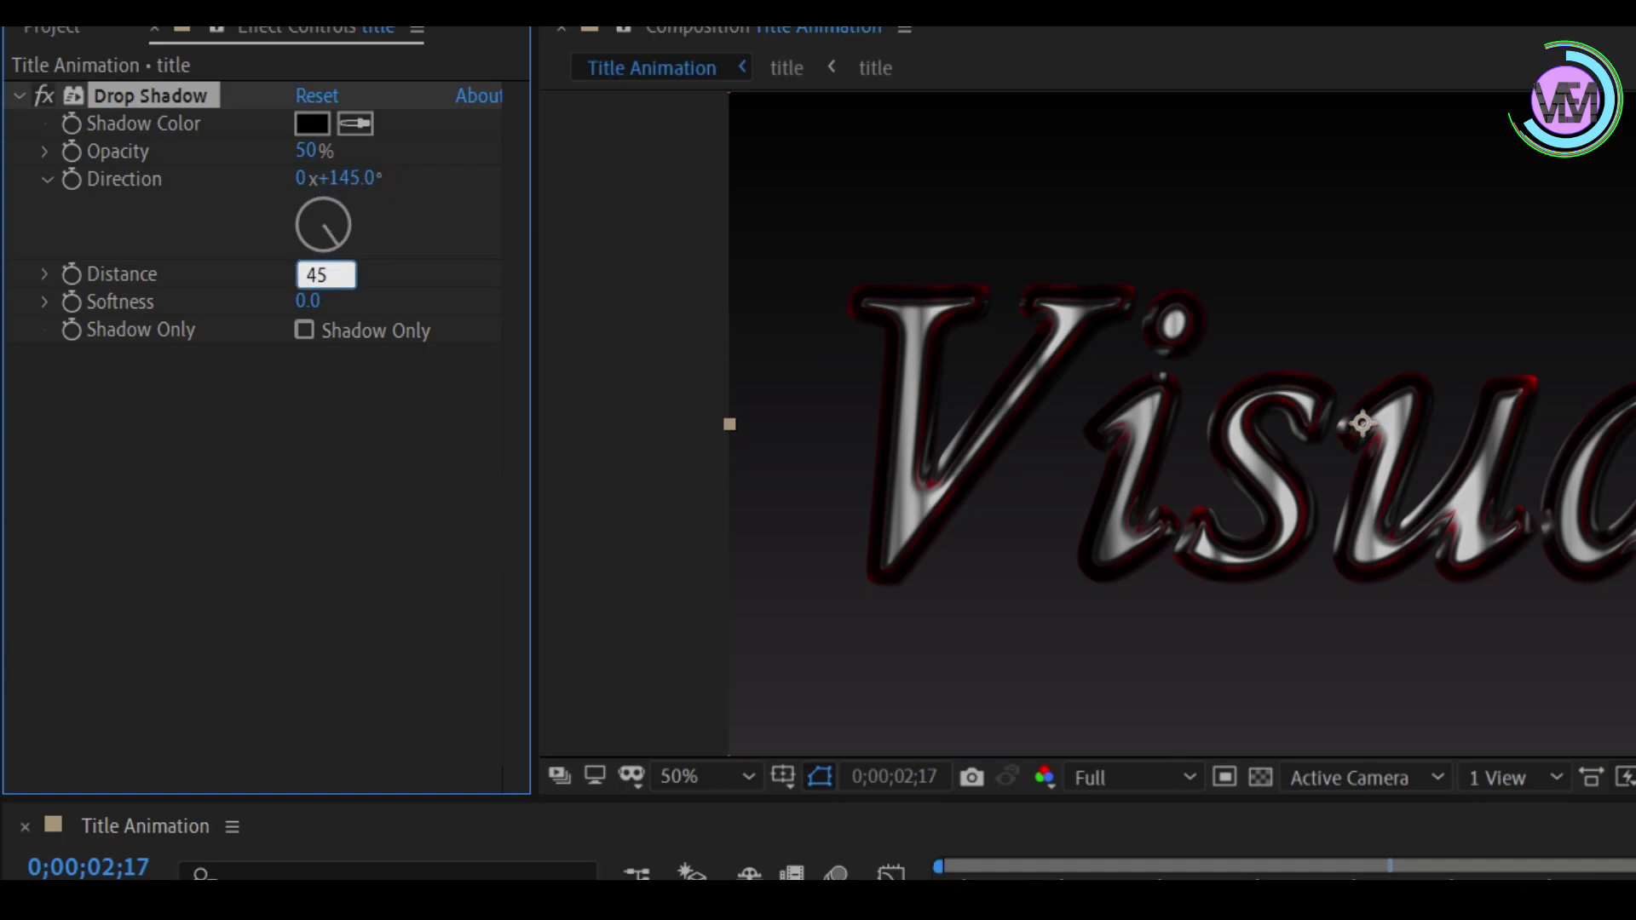
pyautogui.click(304, 300)
pyautogui.write('32')
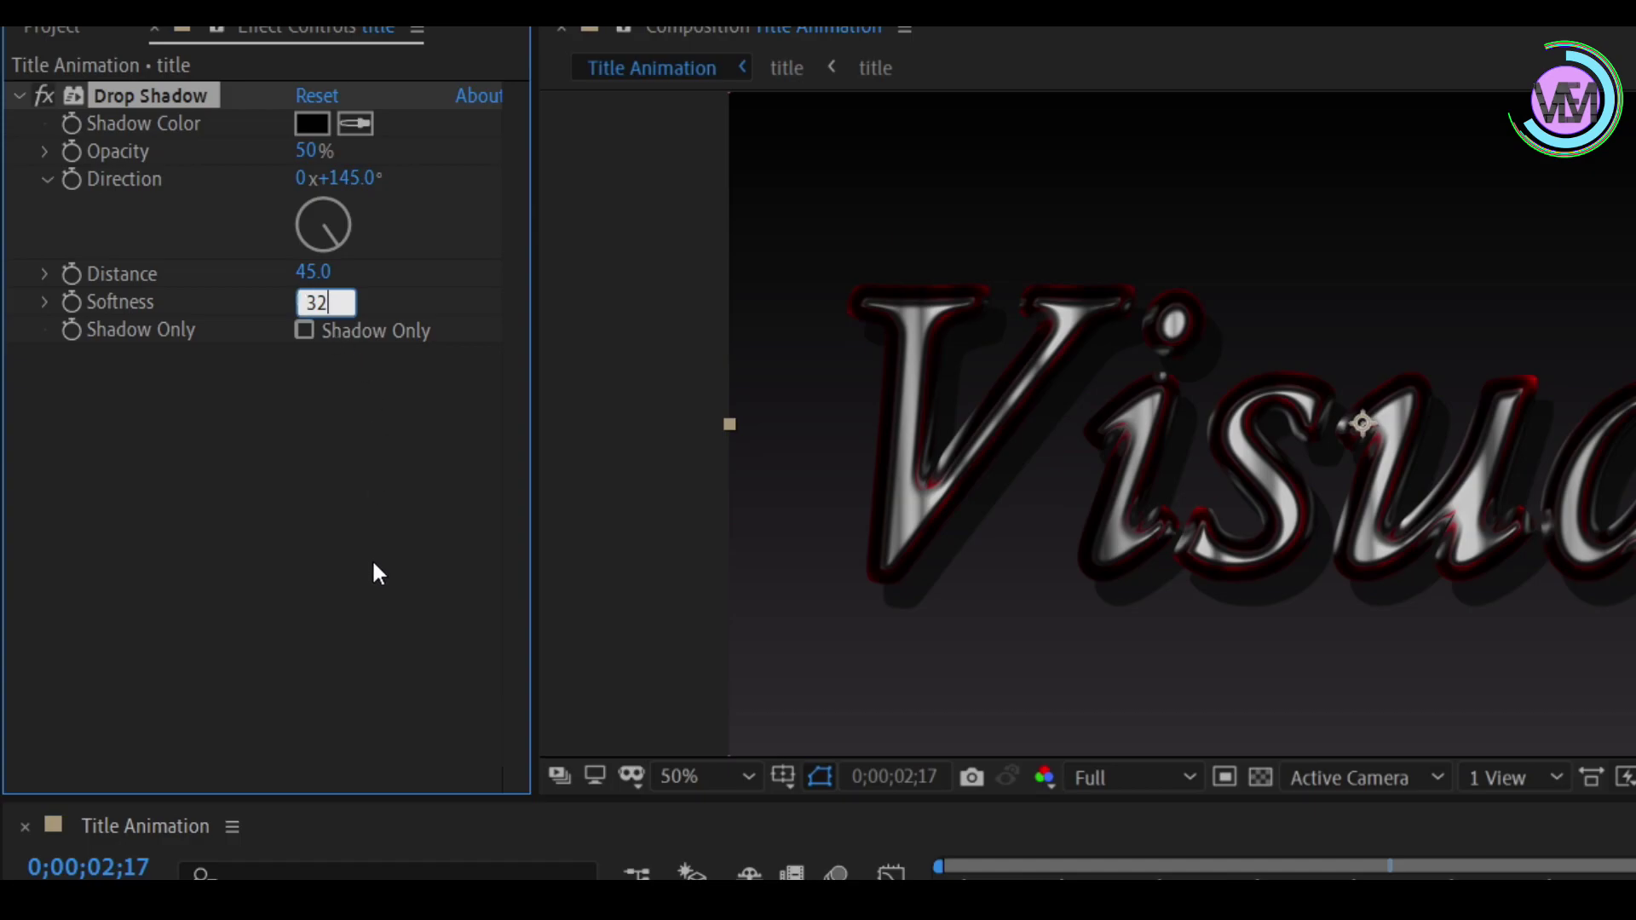
pyautogui.press('Return')
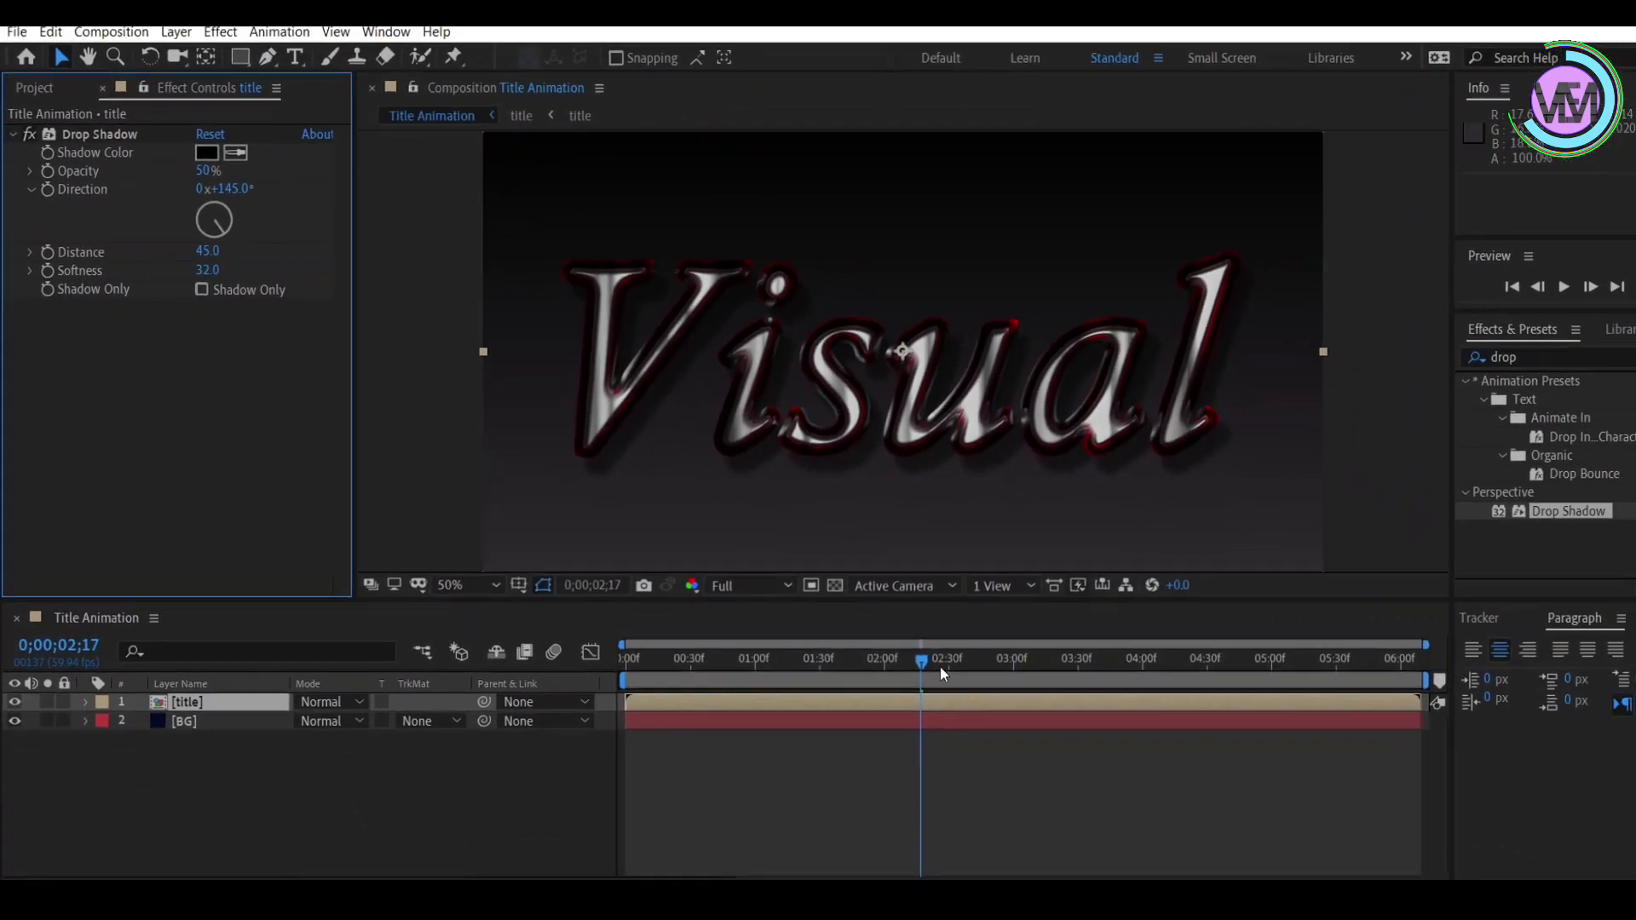
pyautogui.click(639, 660)
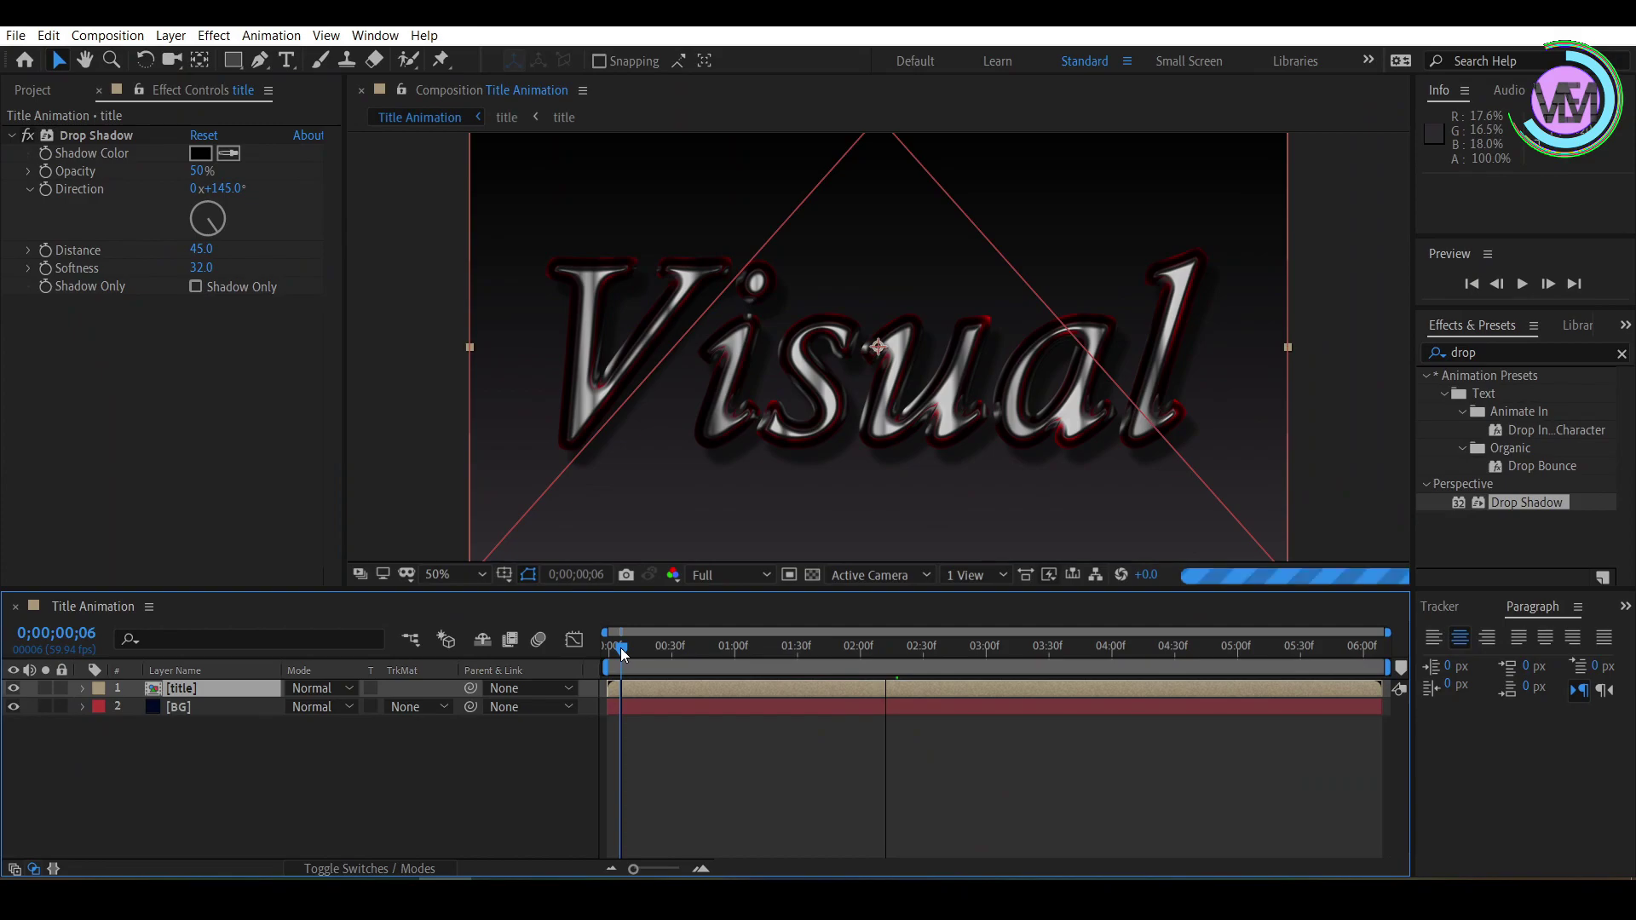
pyautogui.moveTo(620, 647); pyautogui.dragTo(635, 649)
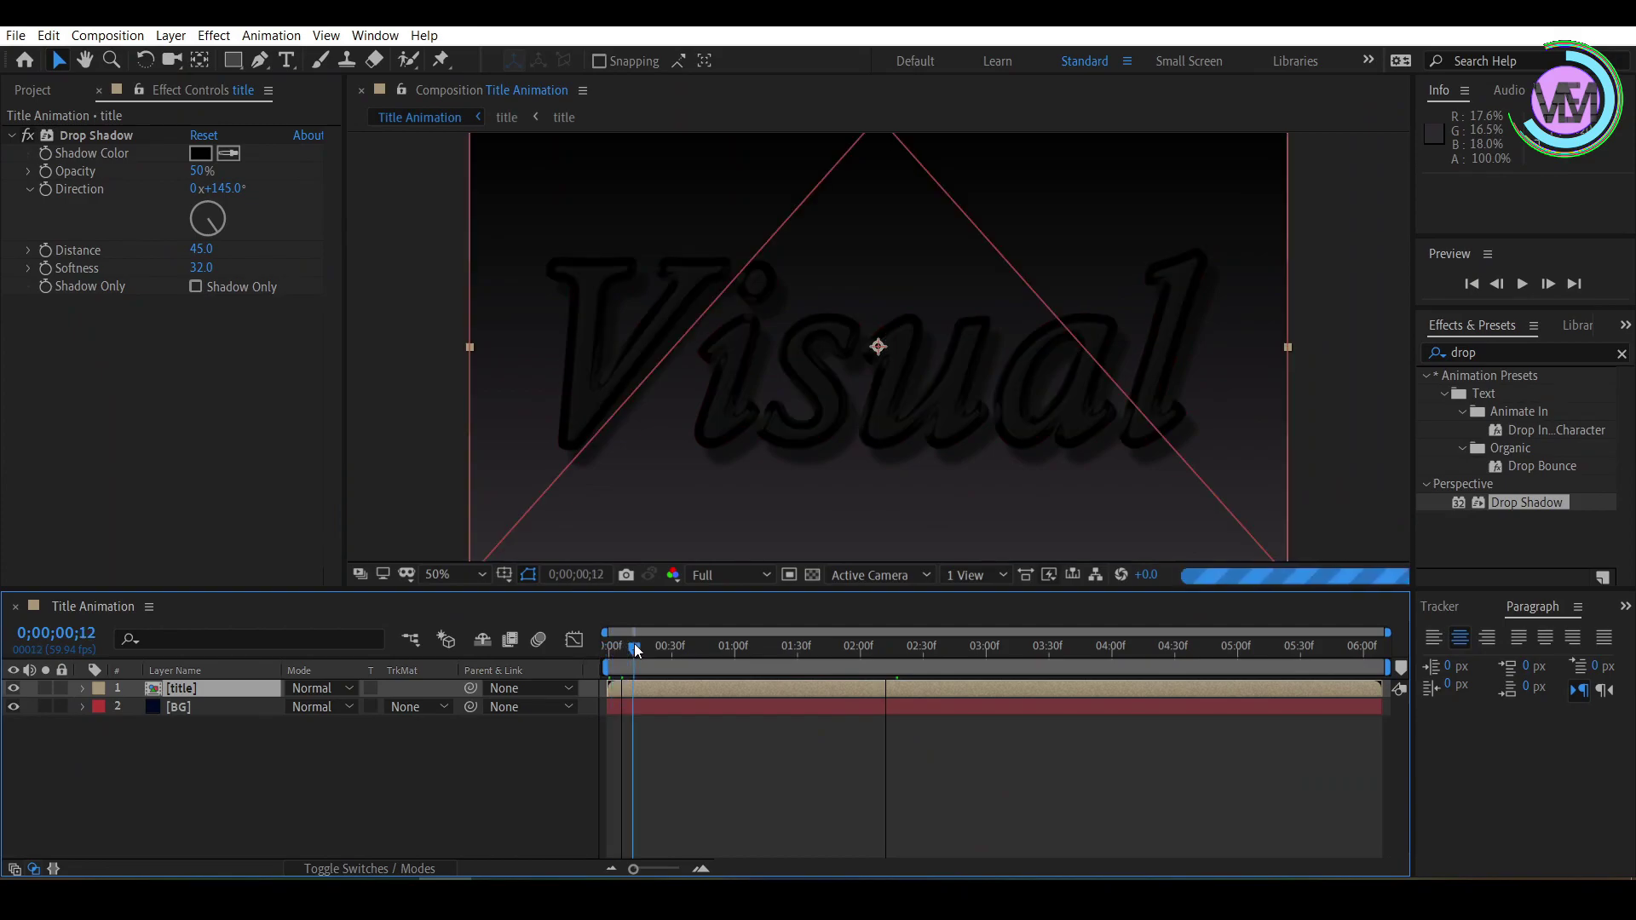
pyautogui.moveTo(635, 650); pyautogui.dragTo(876, 657)
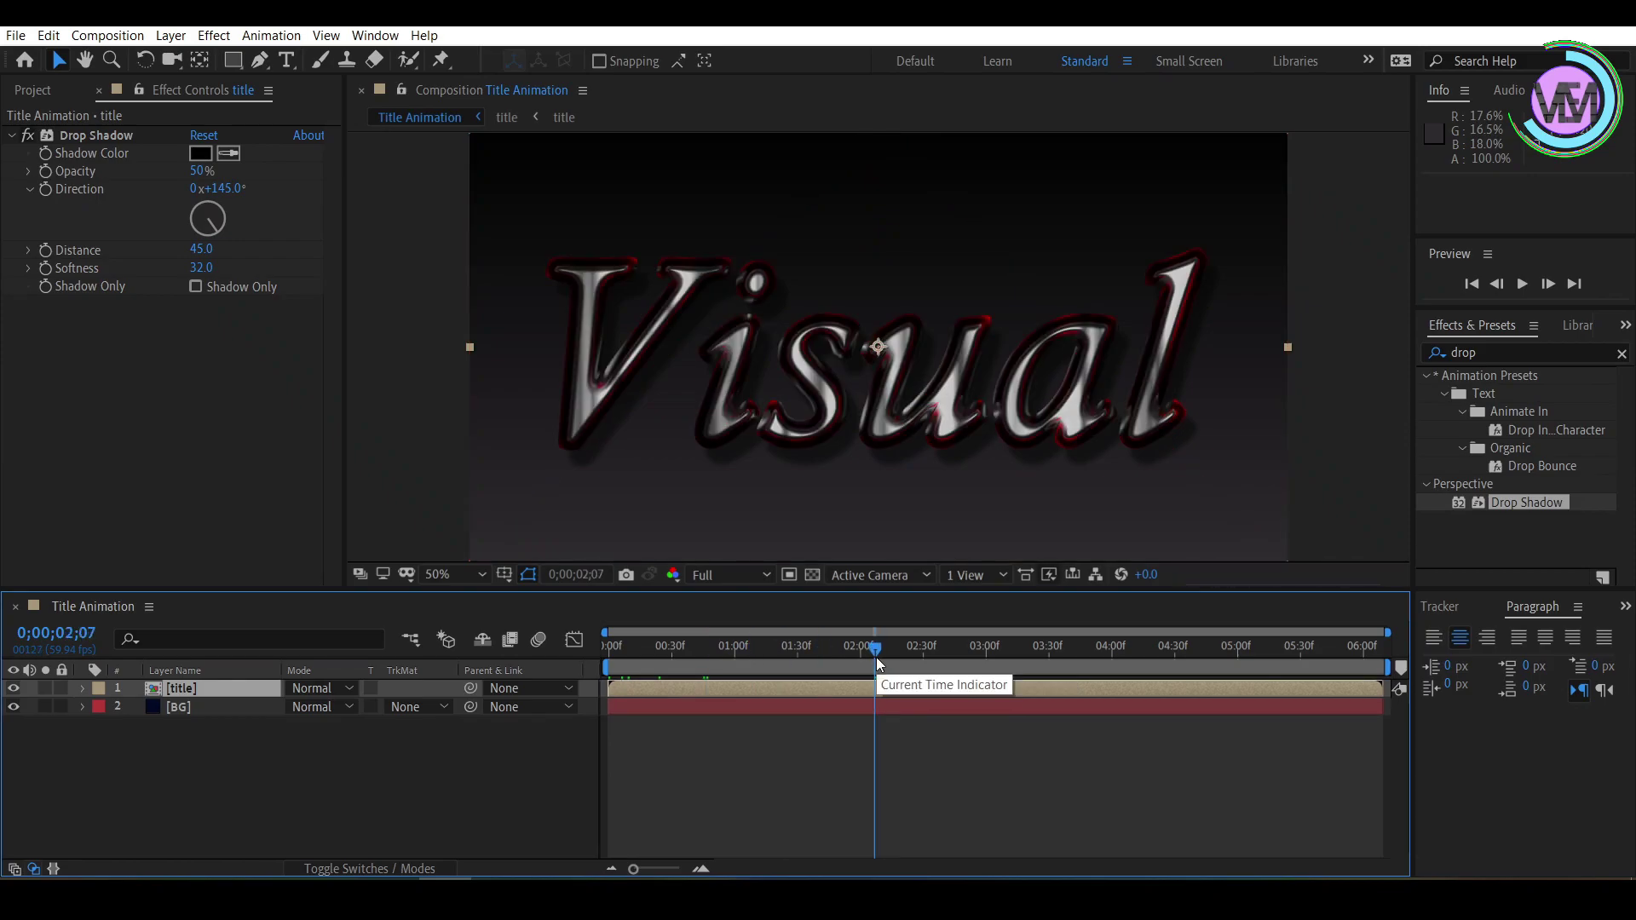